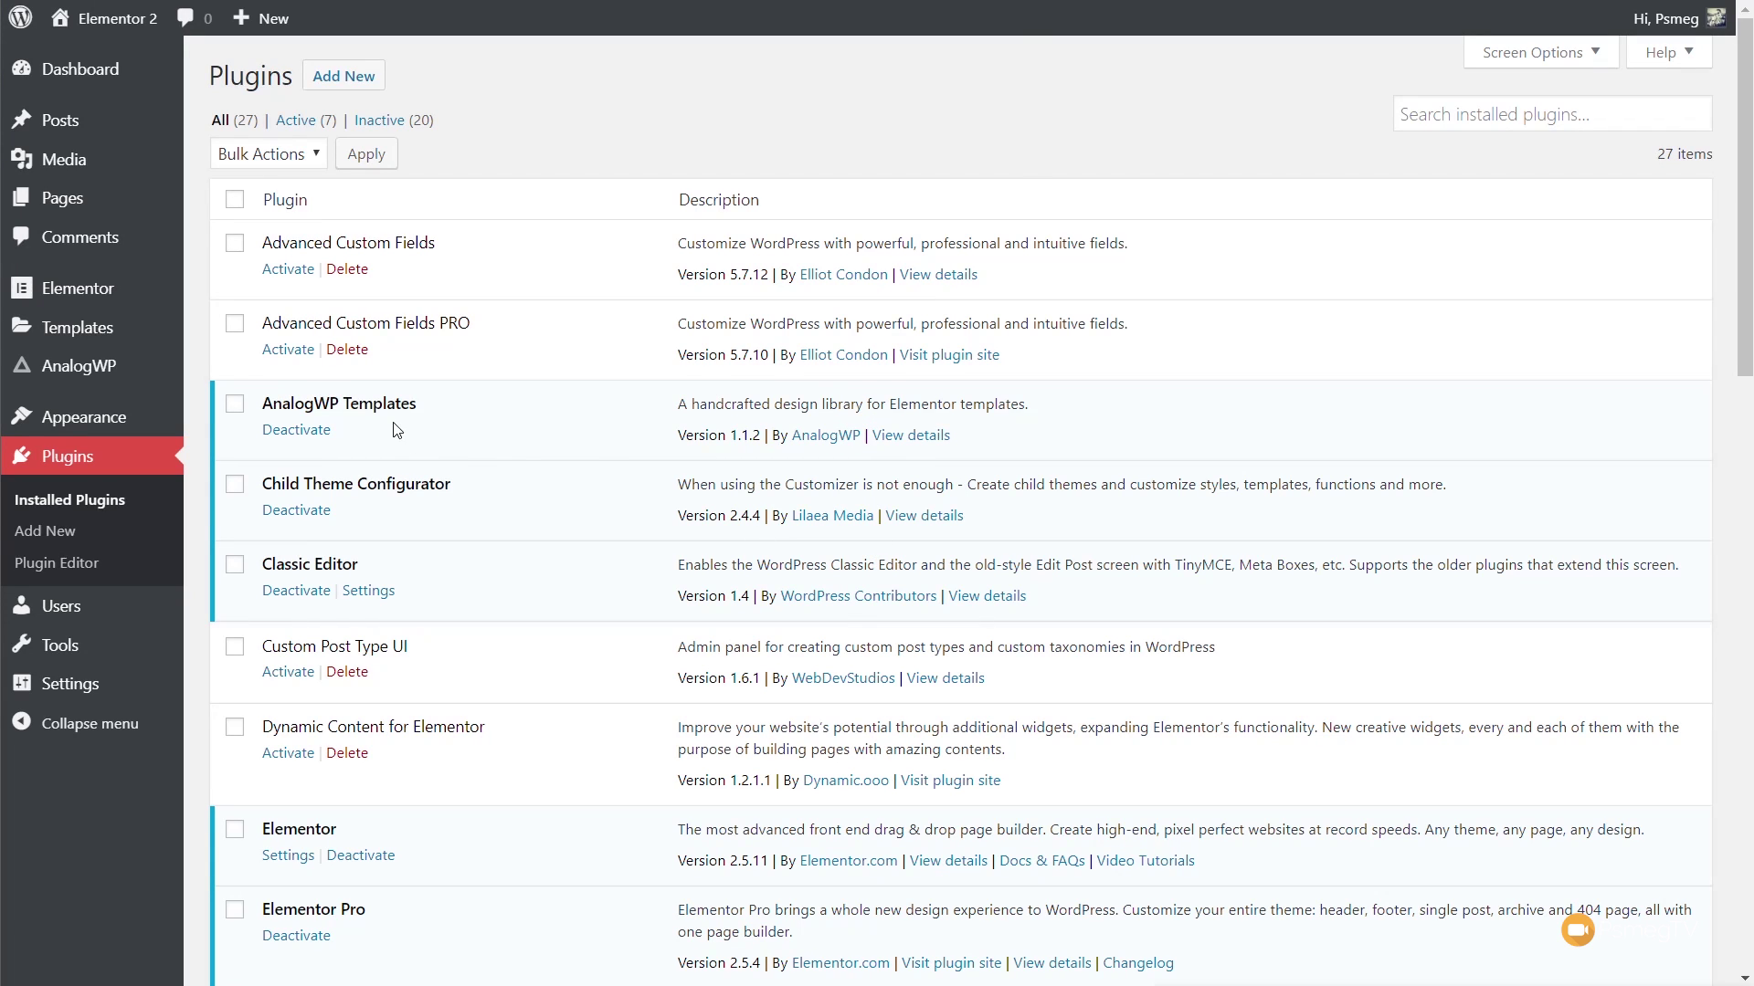
# Open the AnalogWP settings and turn on Enable Beta Feature under Other Settings
pyautogui.click(101, 390)
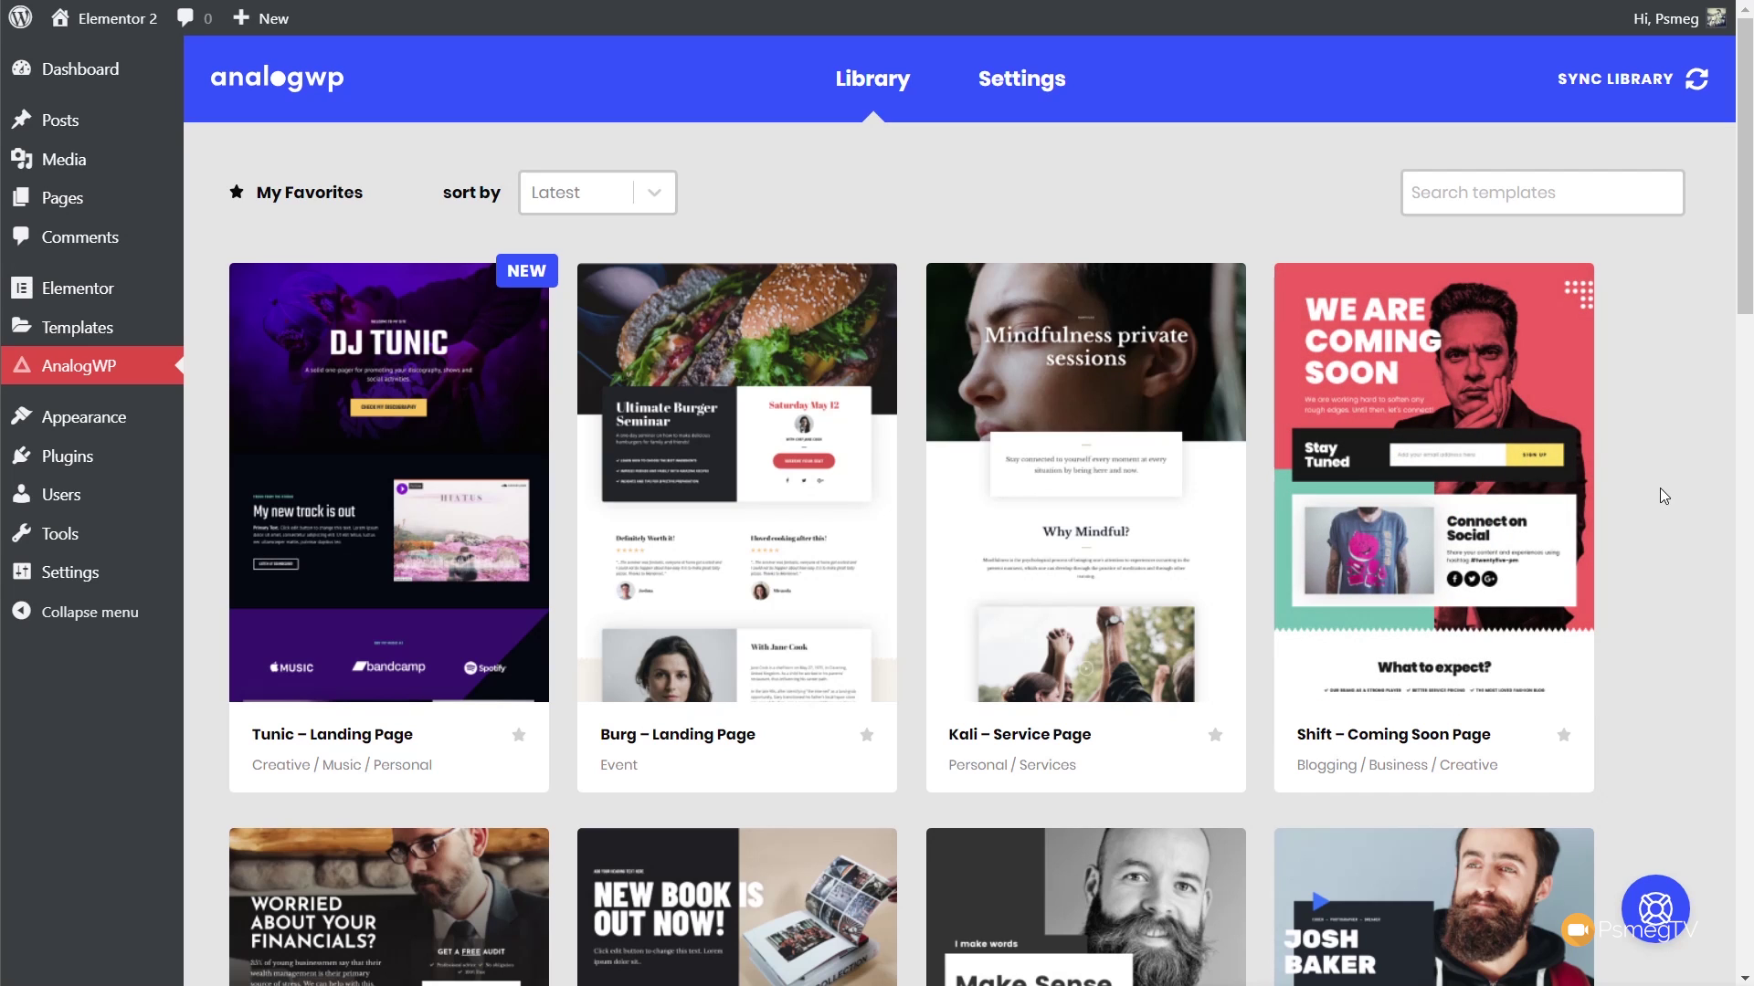
pyautogui.click(1040, 85)
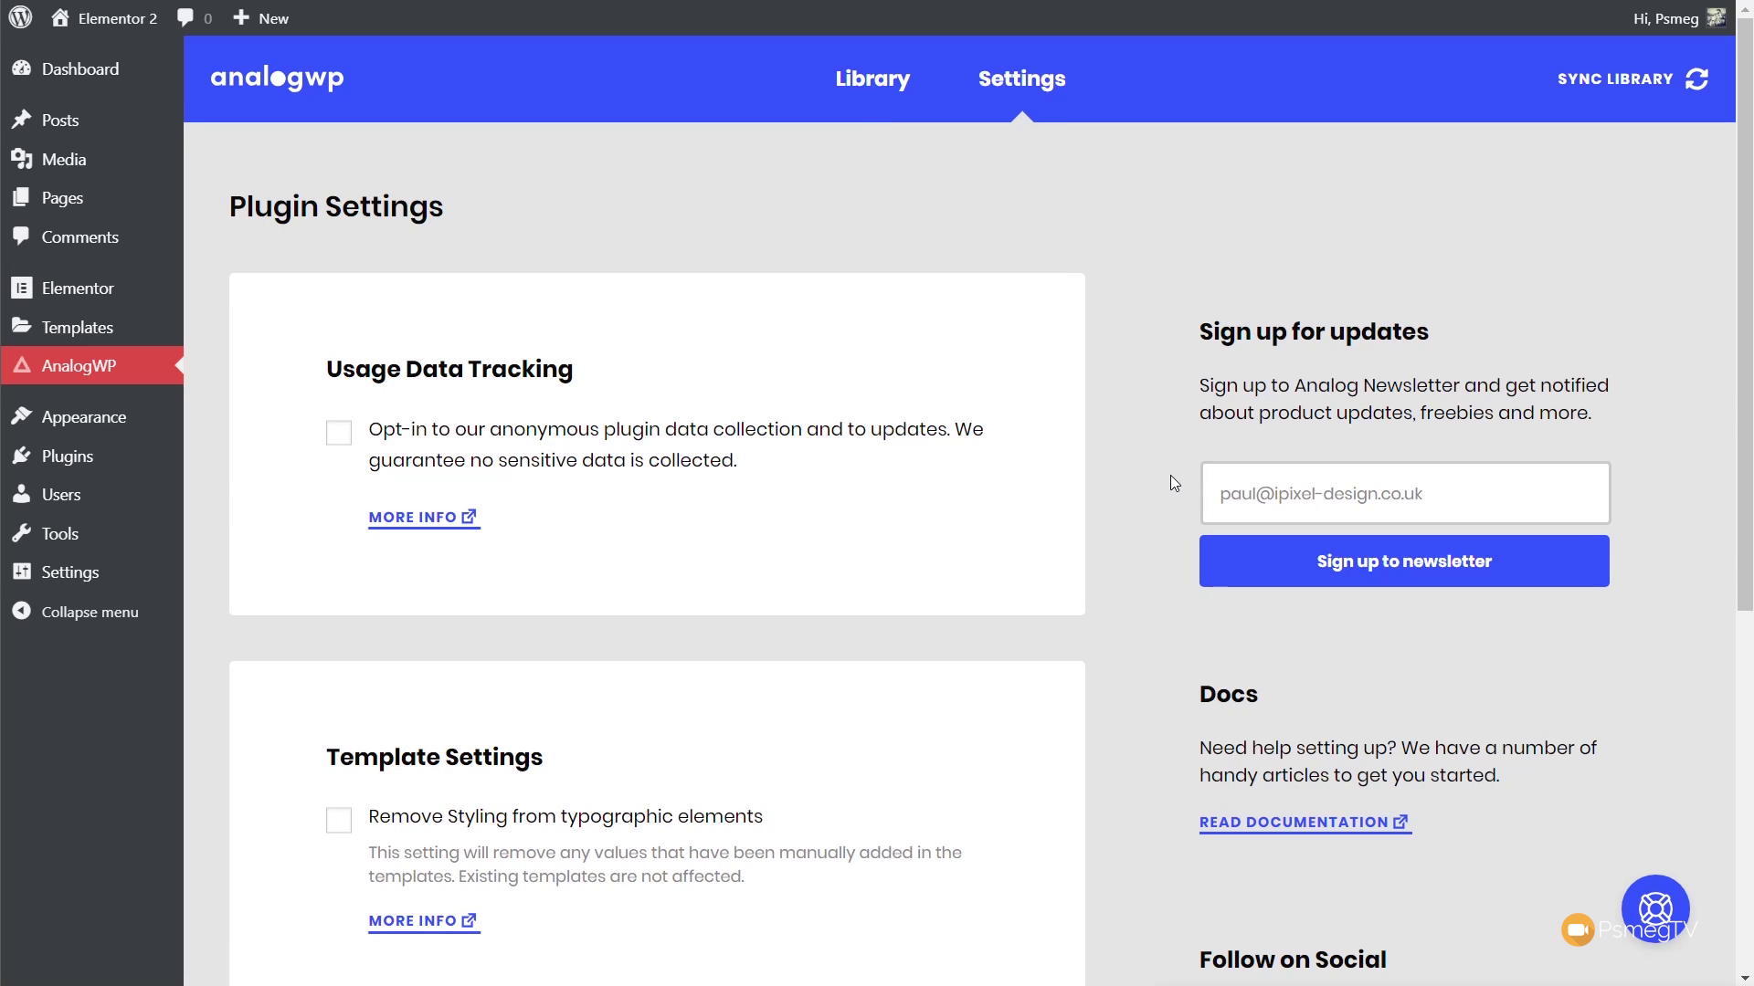
pyautogui.scroll(-7, 1170, 478)
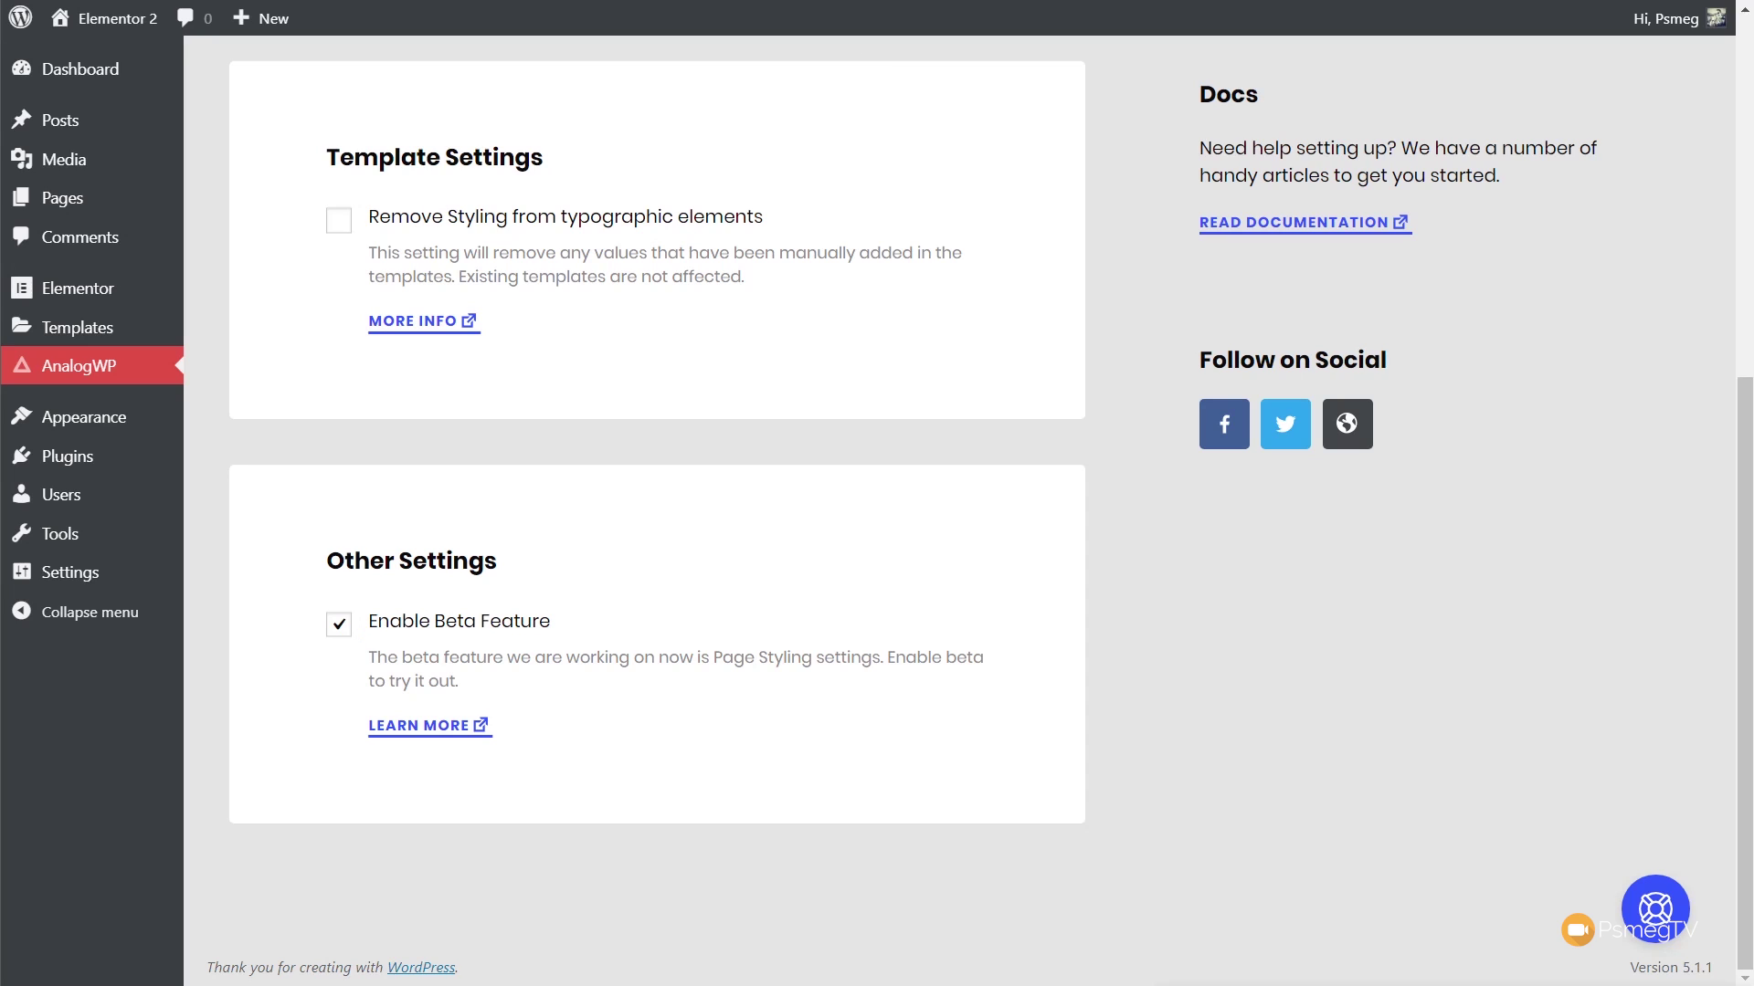
pyautogui.moveTo(86, 198)
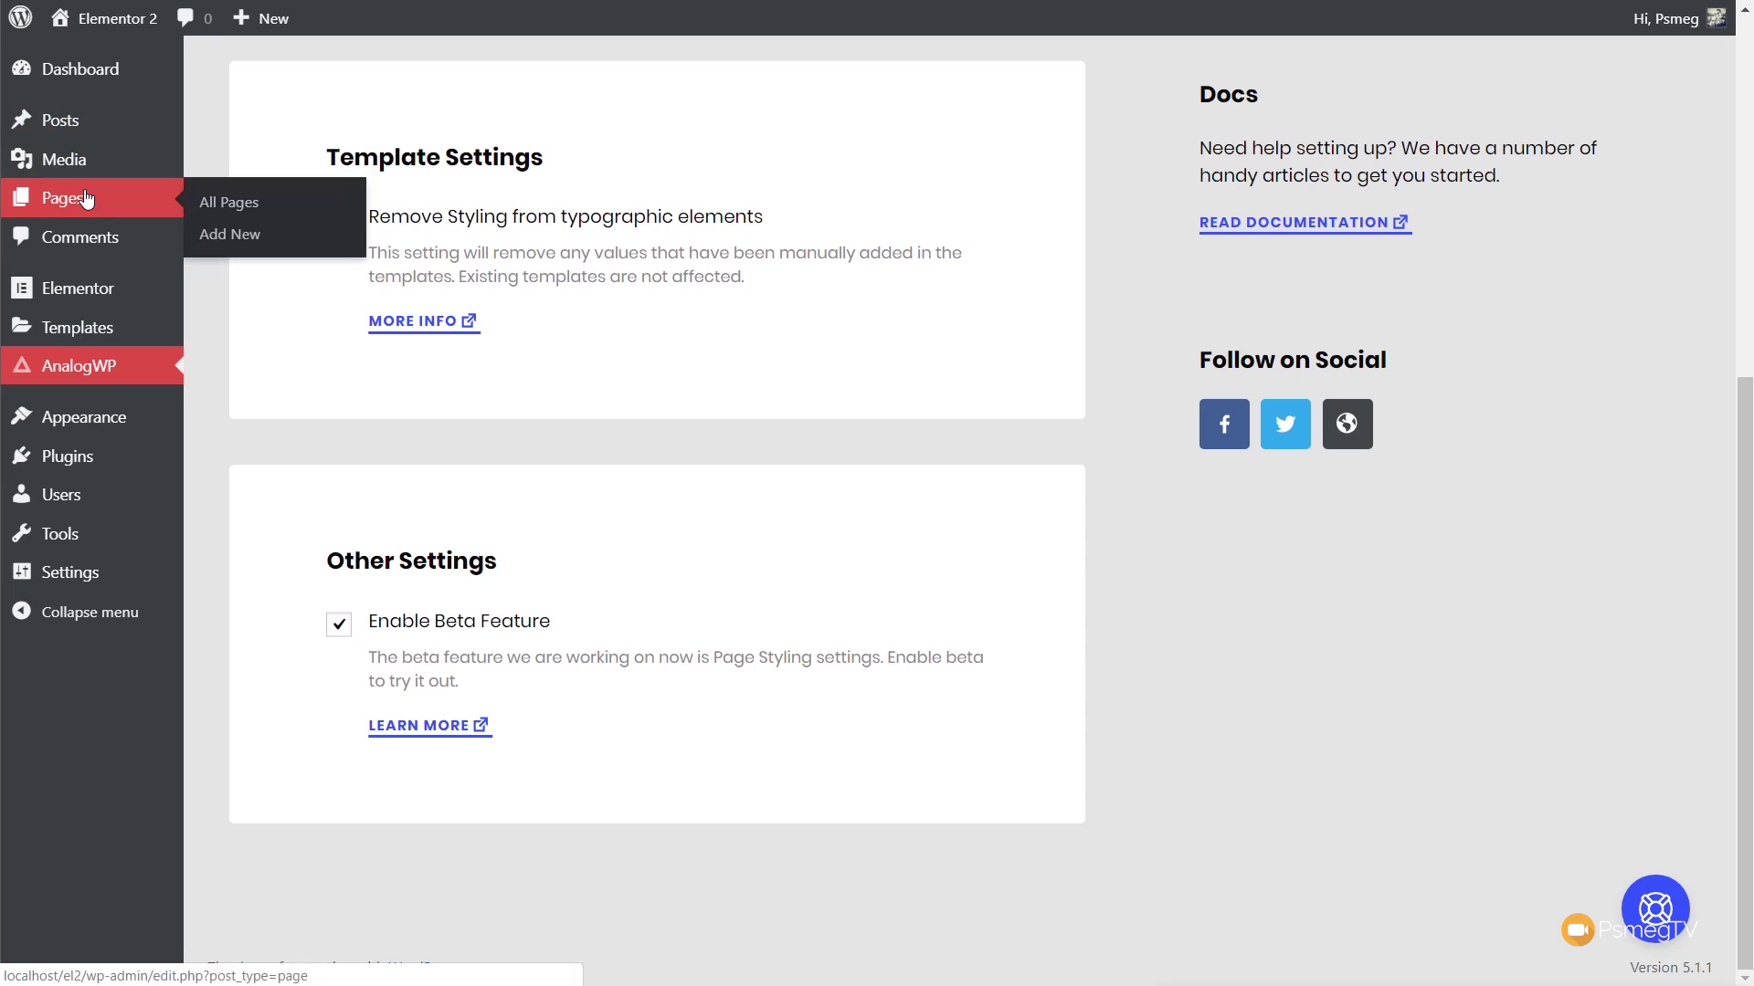
# Find Action Links in All Pages, edit it with Elementor, and open the editor's main menu
pyautogui.click(237, 206)
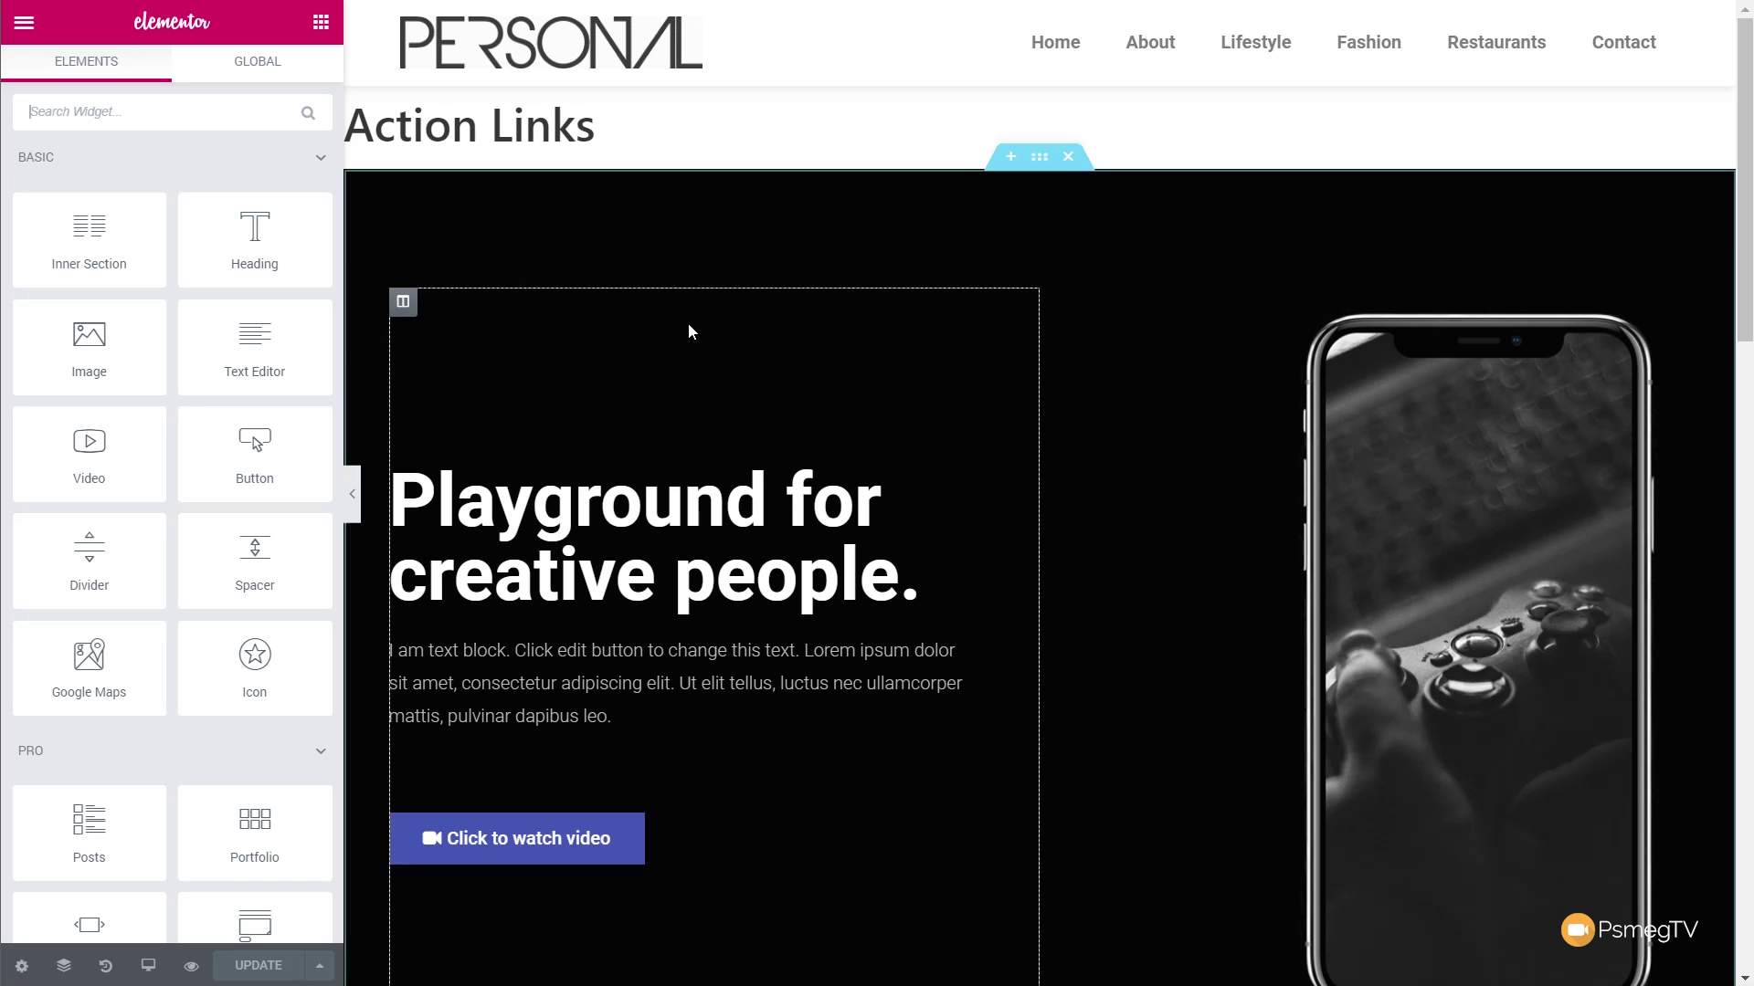
pyautogui.scroll(-10, 688, 321)
pyautogui.scroll(-3, 688, 330)
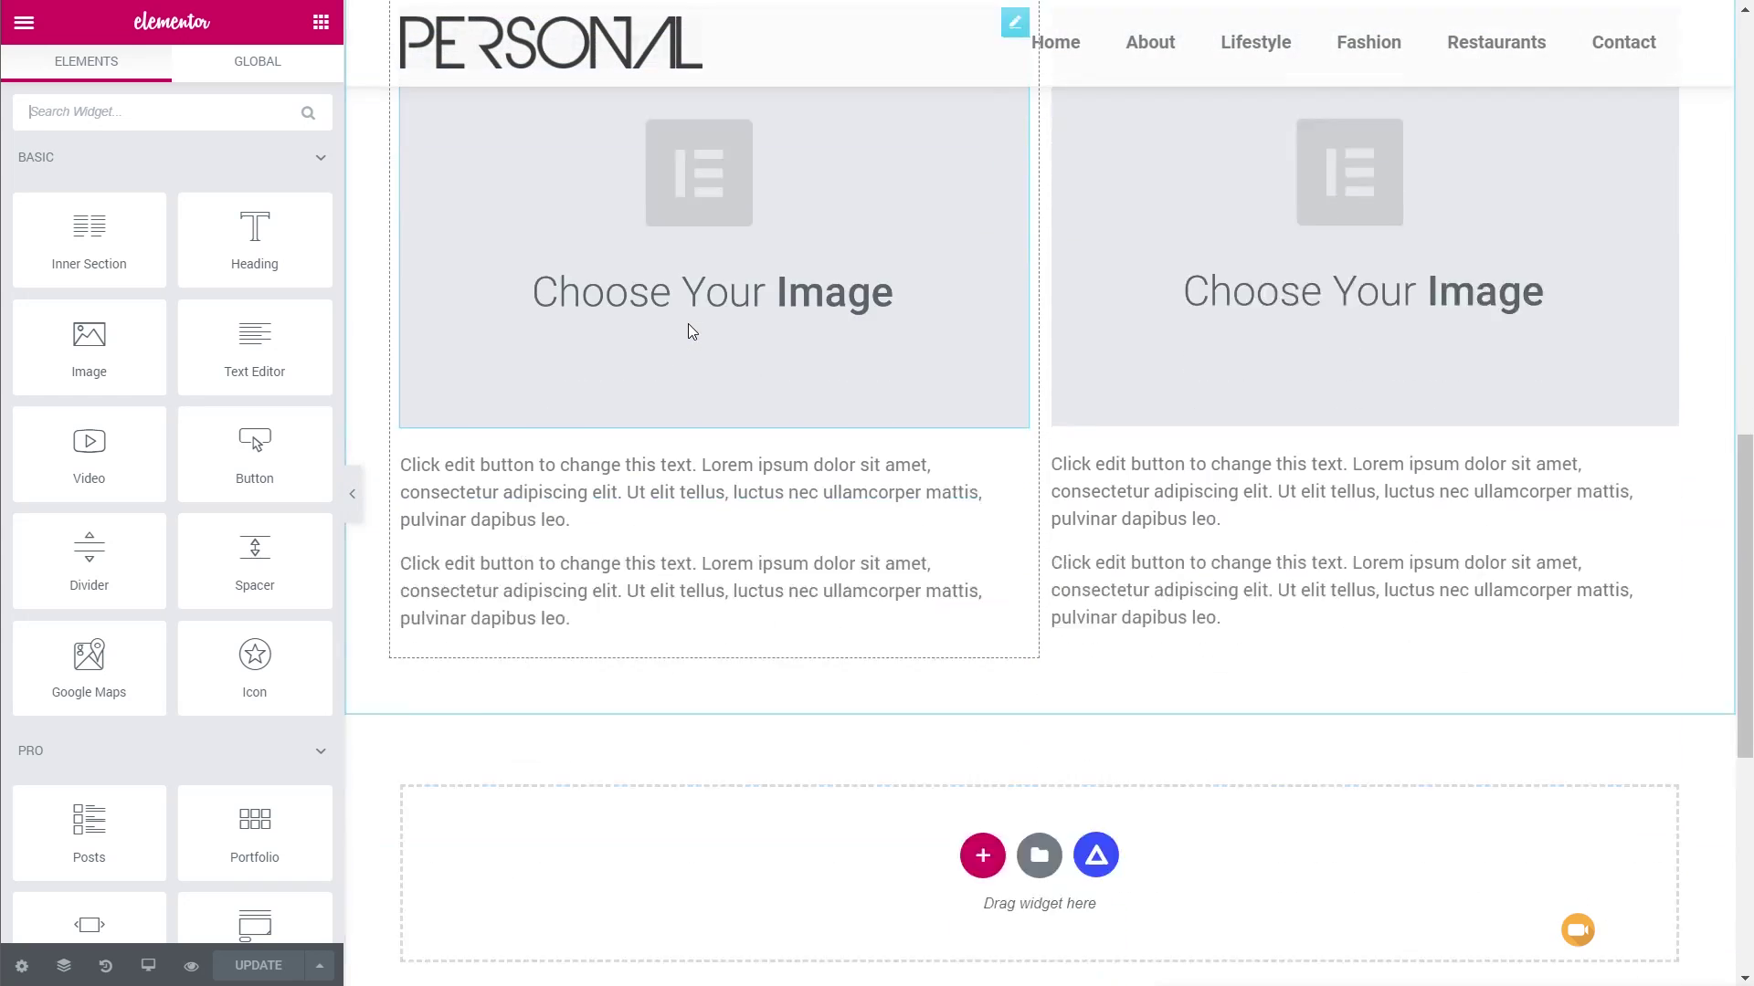
pyautogui.scroll(5, 990, 327)
pyautogui.scroll(2, 912, 560)
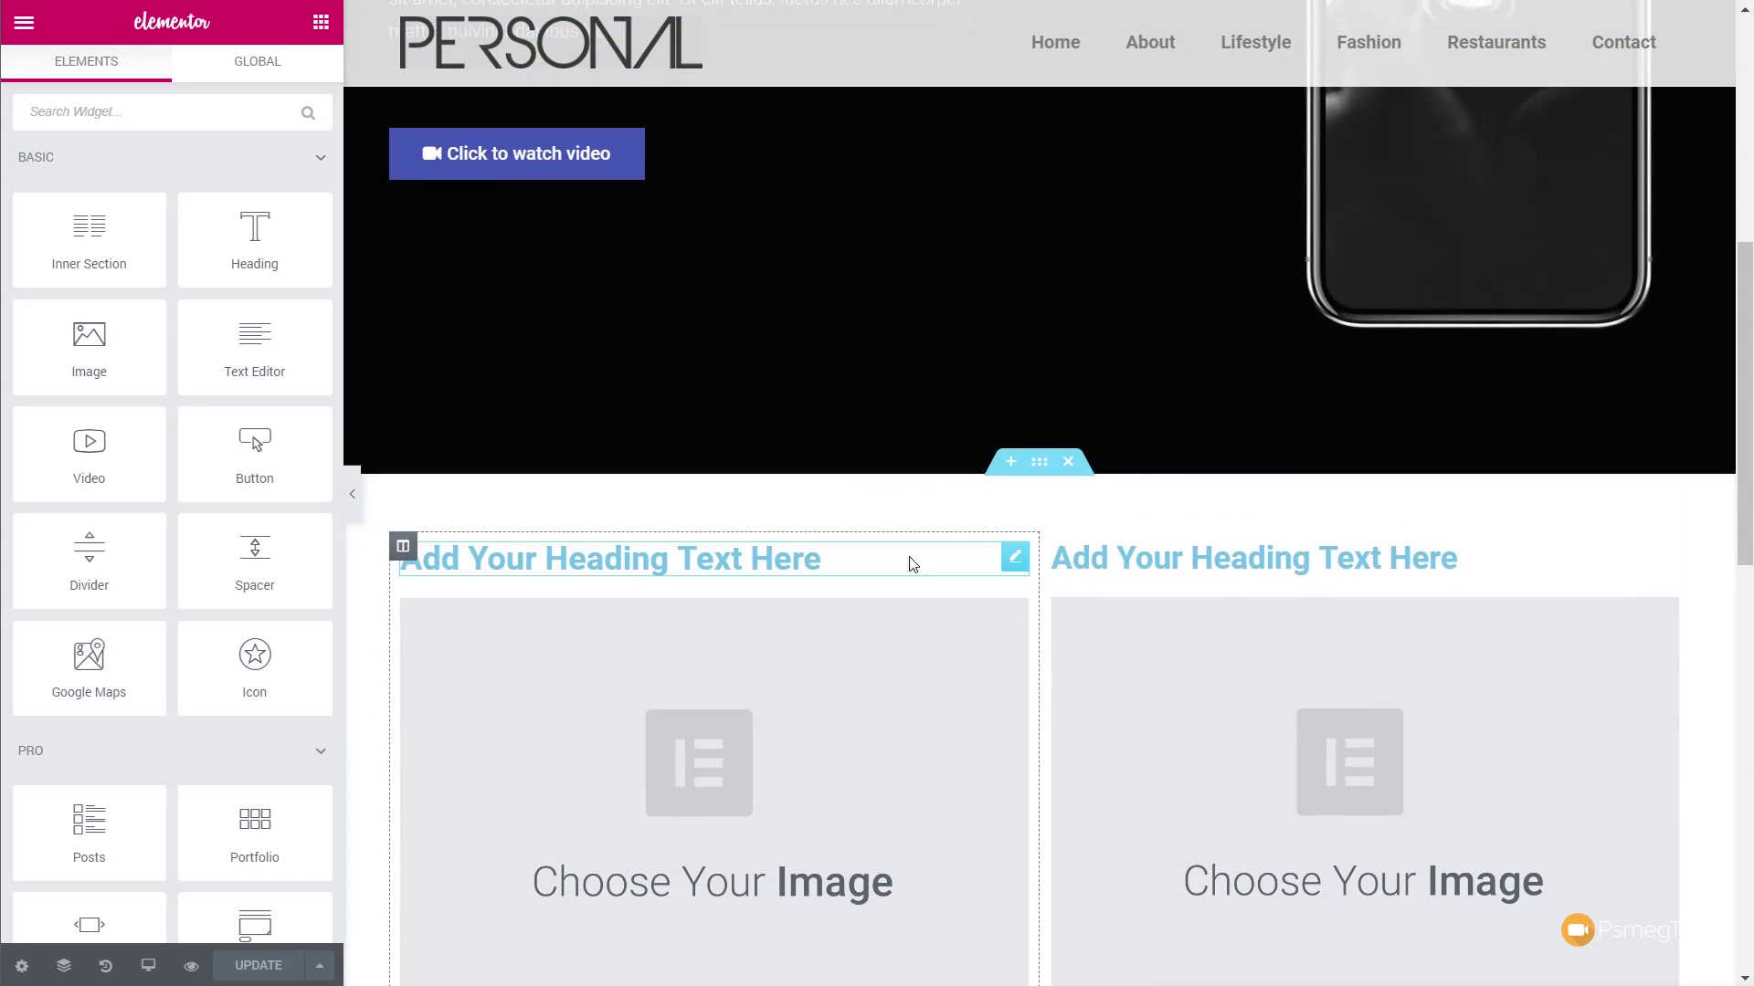
pyautogui.scroll(4, 1035, 446)
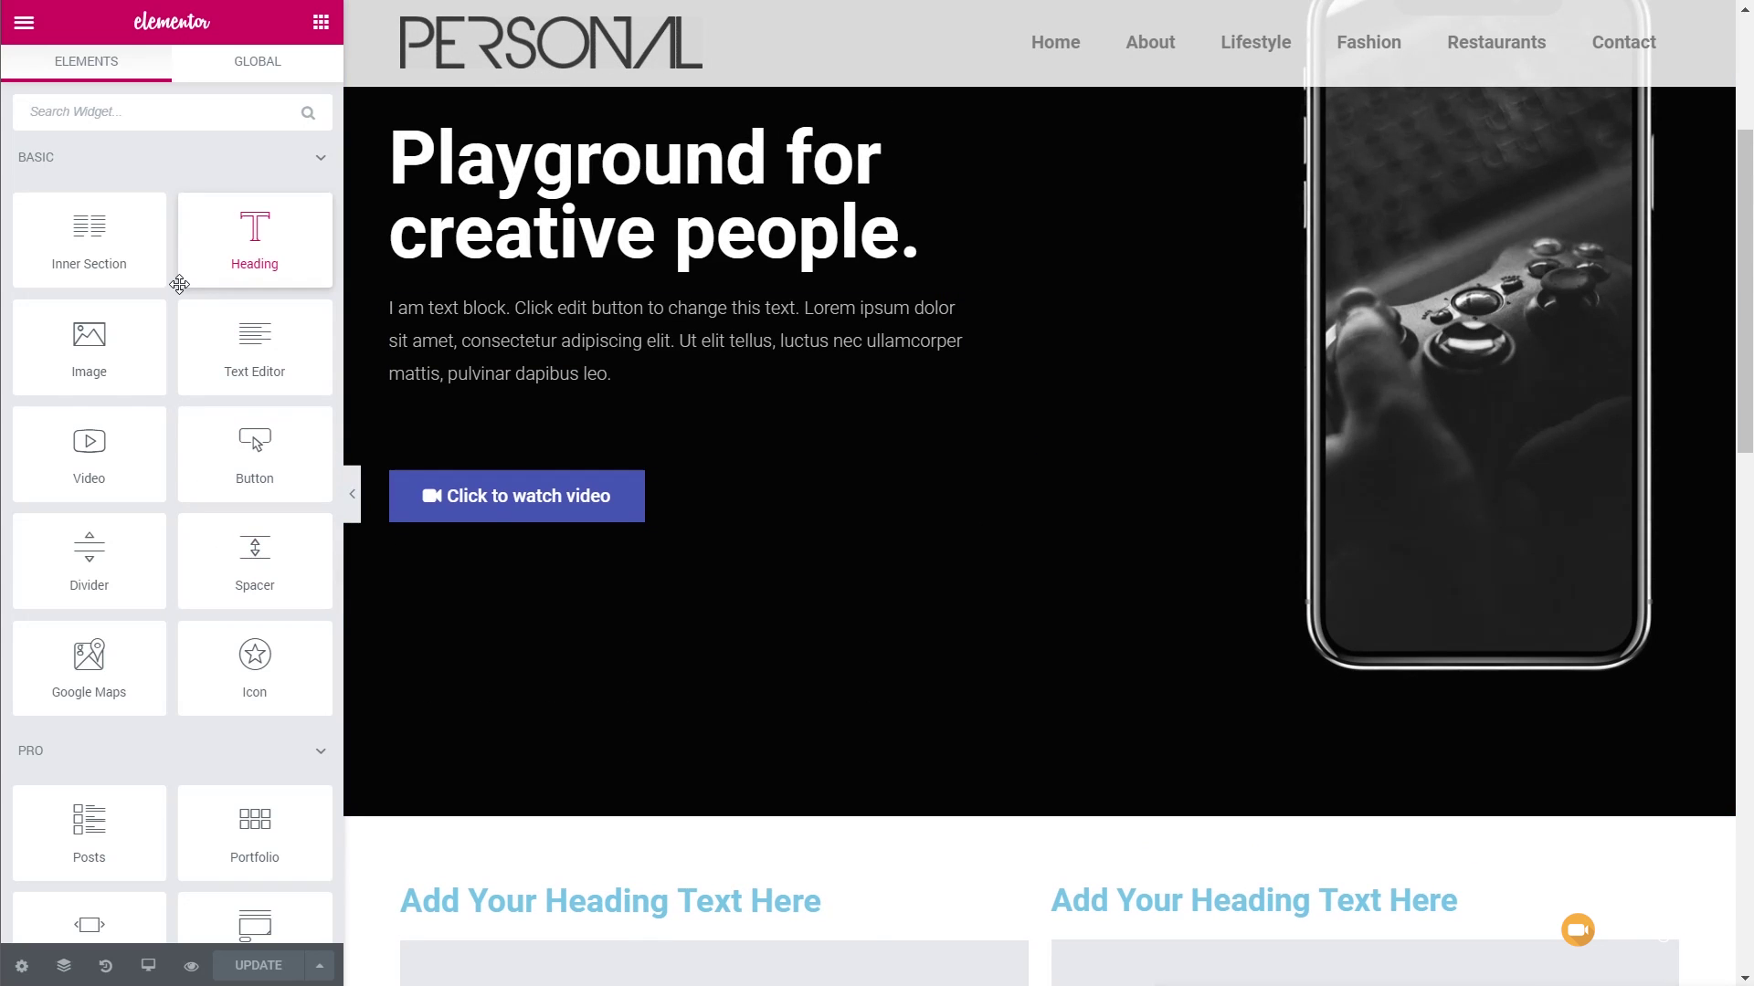
pyautogui.scroll(-20, 178, 234)
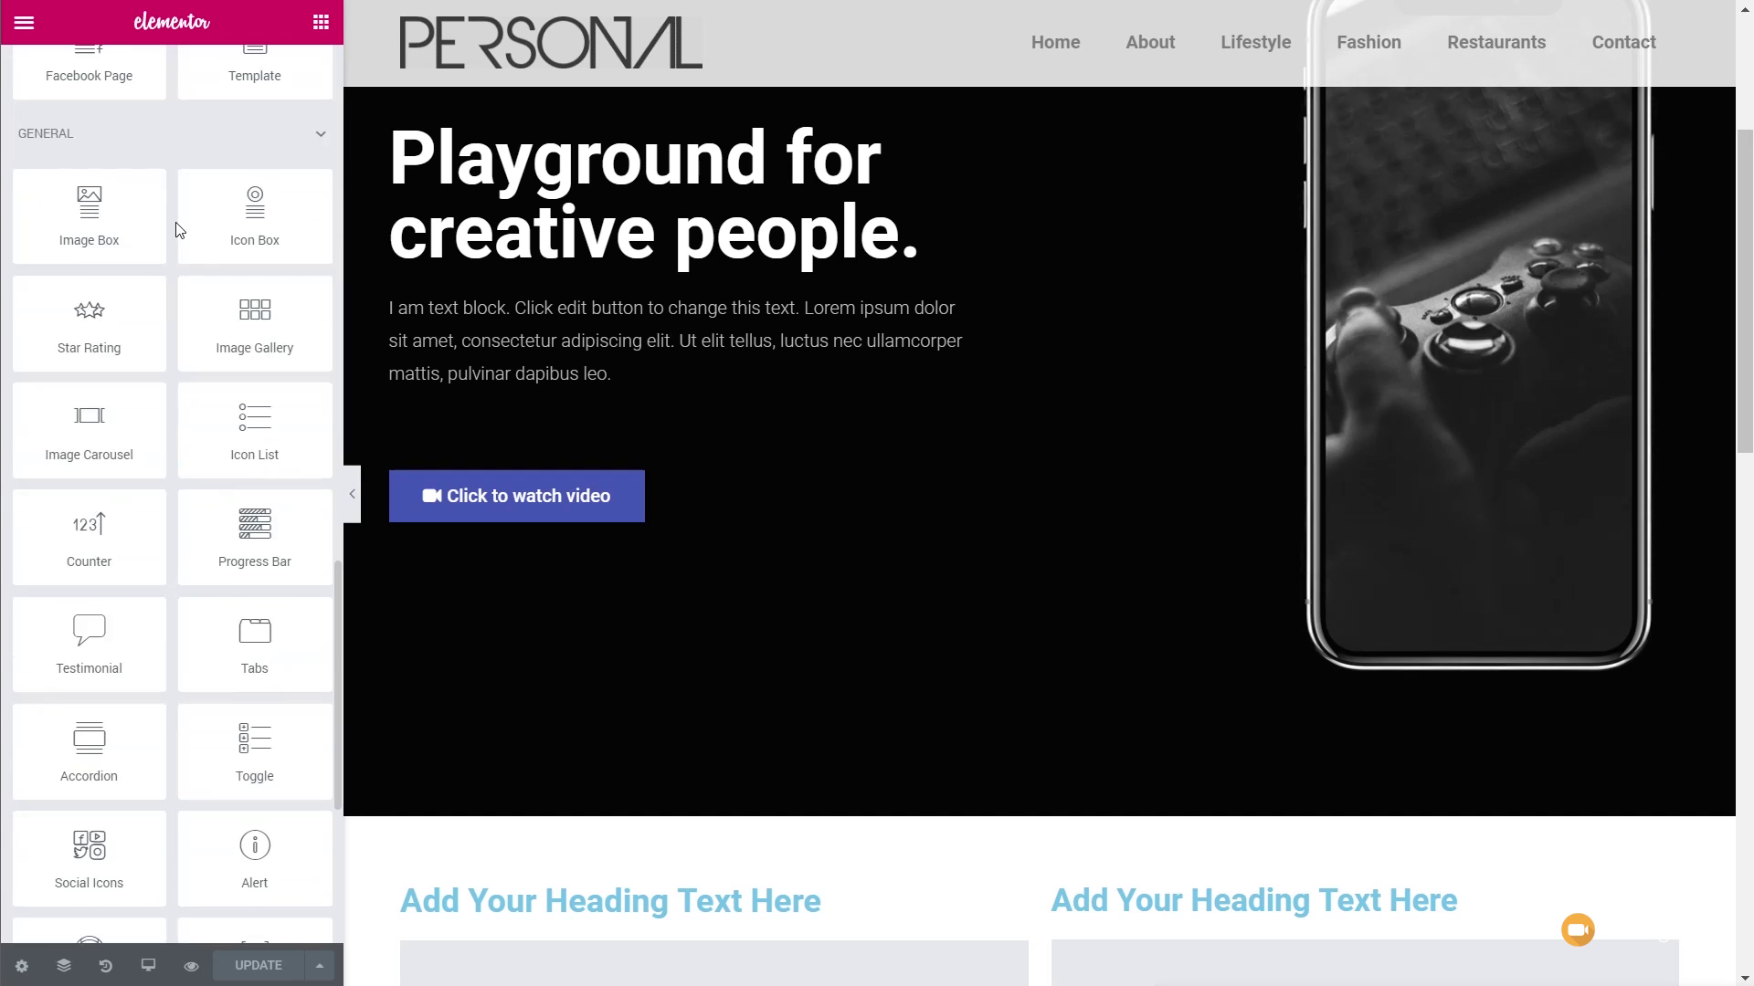
pyautogui.scroll(-5, 178, 230)
pyautogui.scroll(20, 178, 230)
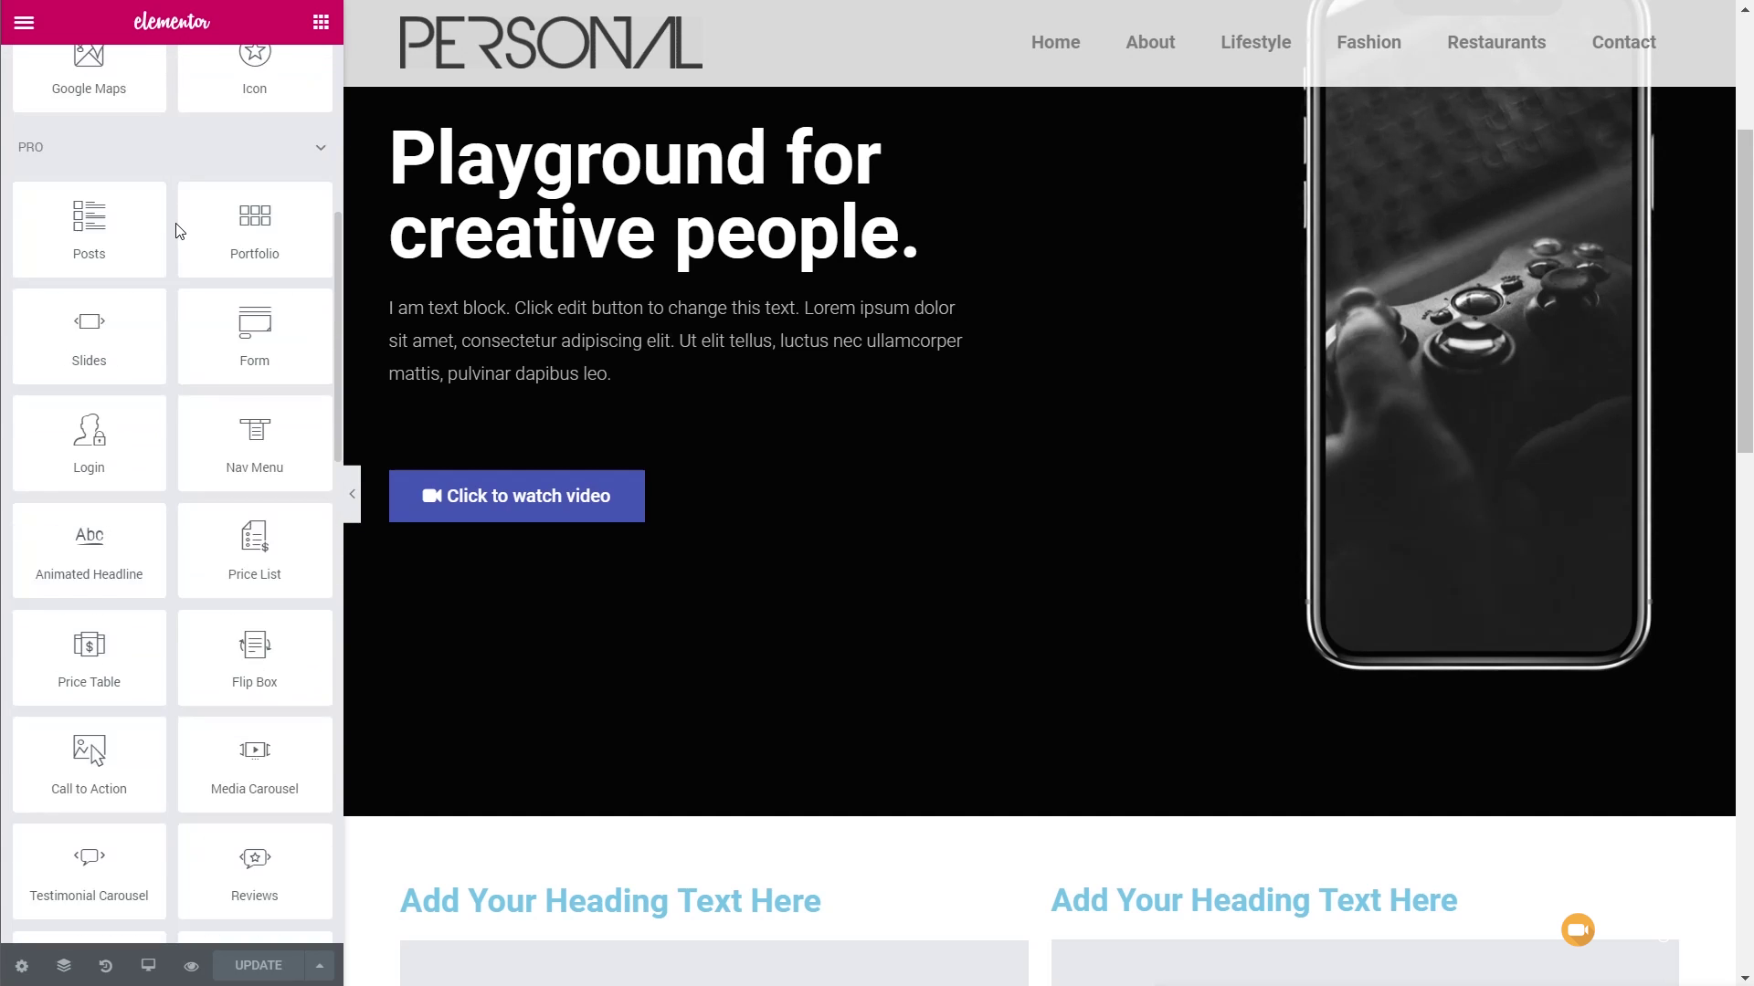
pyautogui.scroll(6, 178, 230)
pyautogui.click(35, 30)
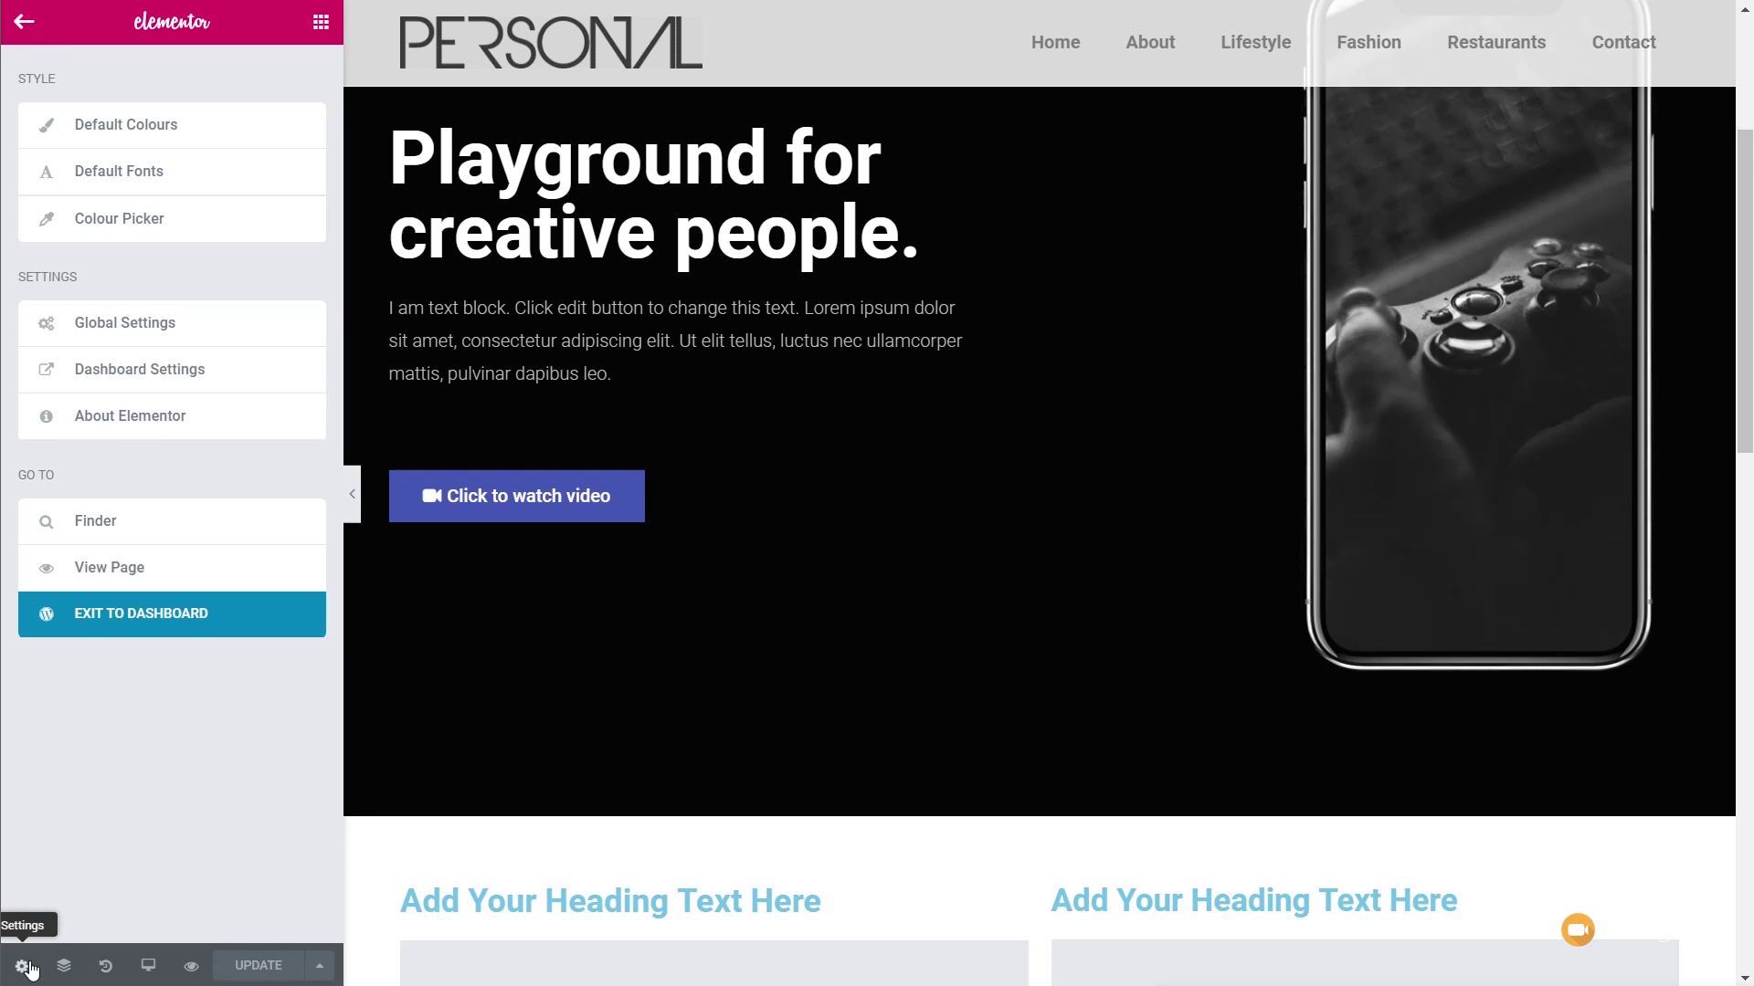
# Open Page Settings' Style tab, collapse the padding options, and expand Body and Paragraph Typography
pyautogui.click(22, 967)
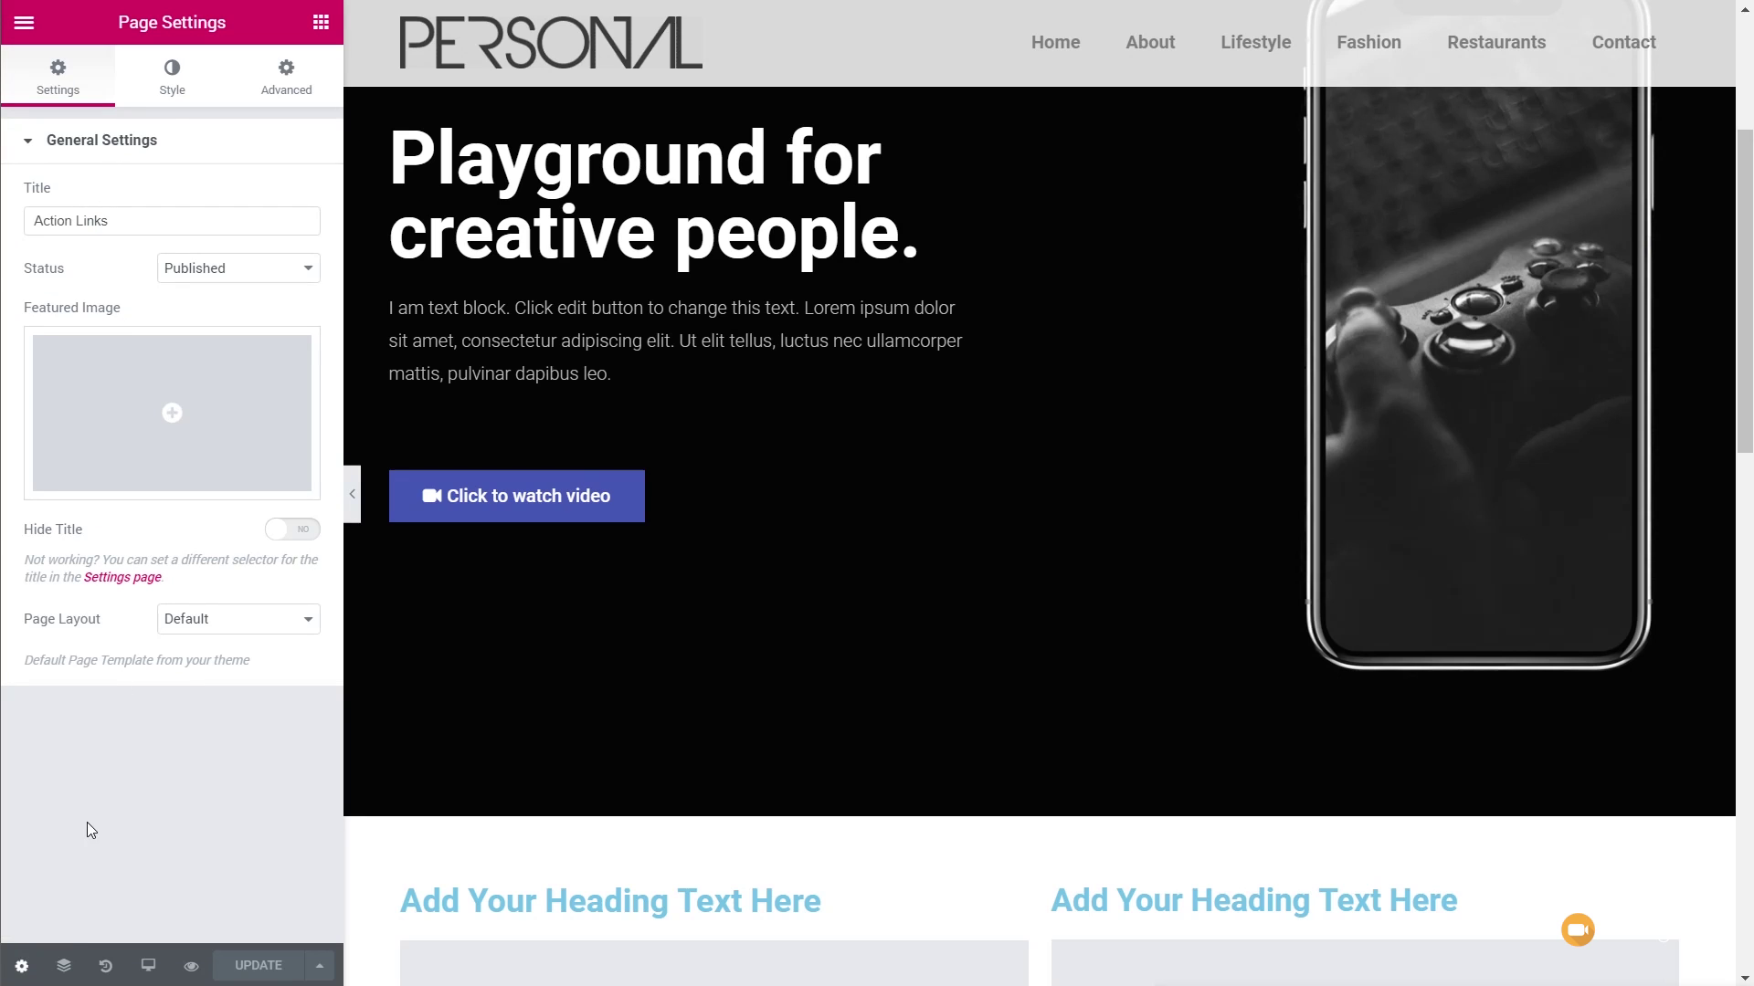
pyautogui.click(167, 90)
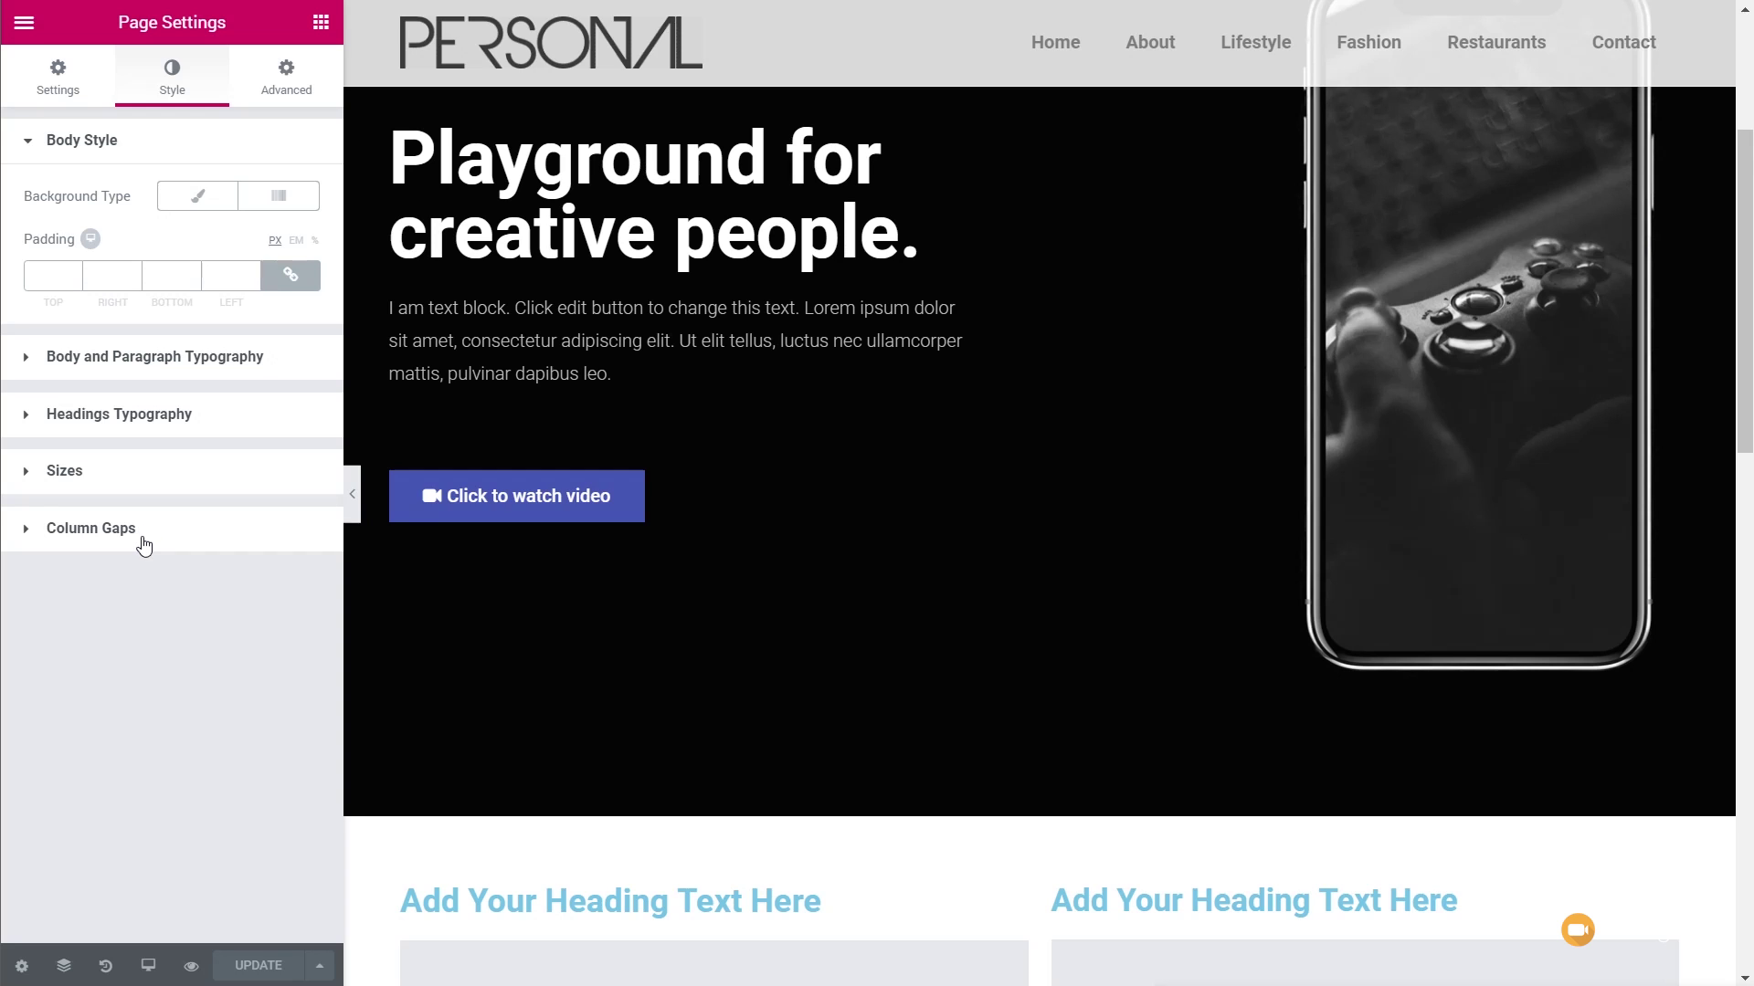
pyautogui.scroll(-4, 663, 512)
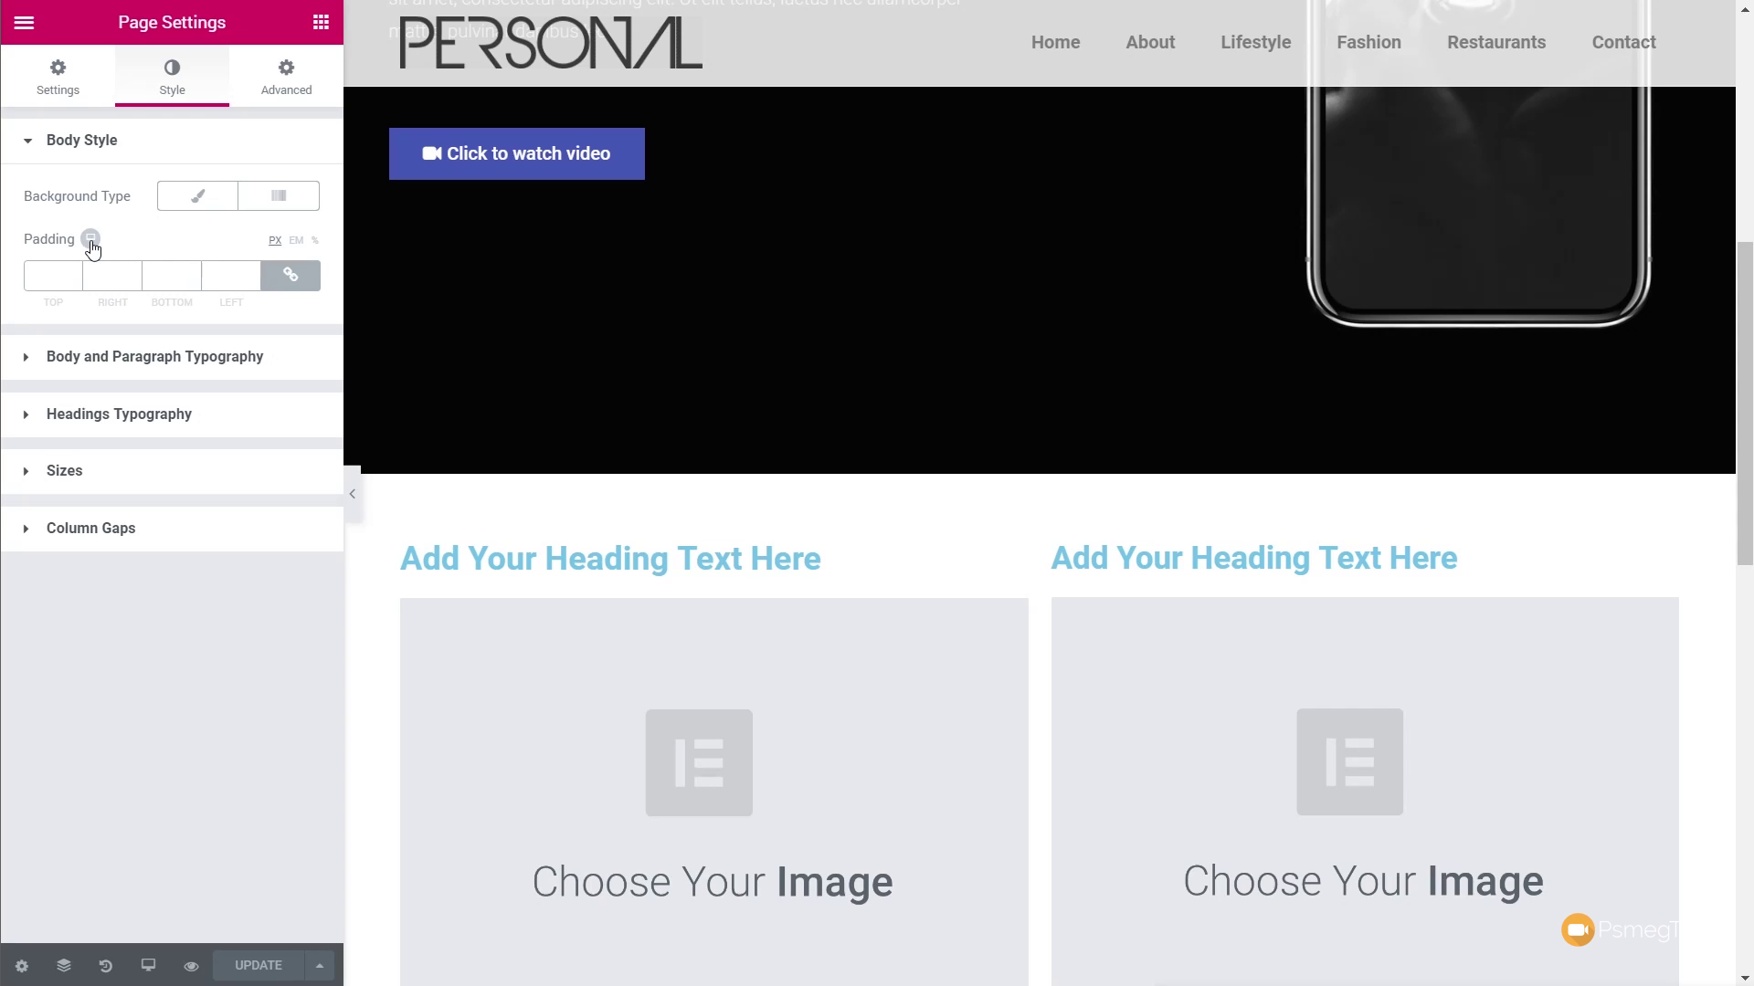
pyautogui.moveTo(91, 248)
pyautogui.click(92, 247)
pyautogui.click(114, 361)
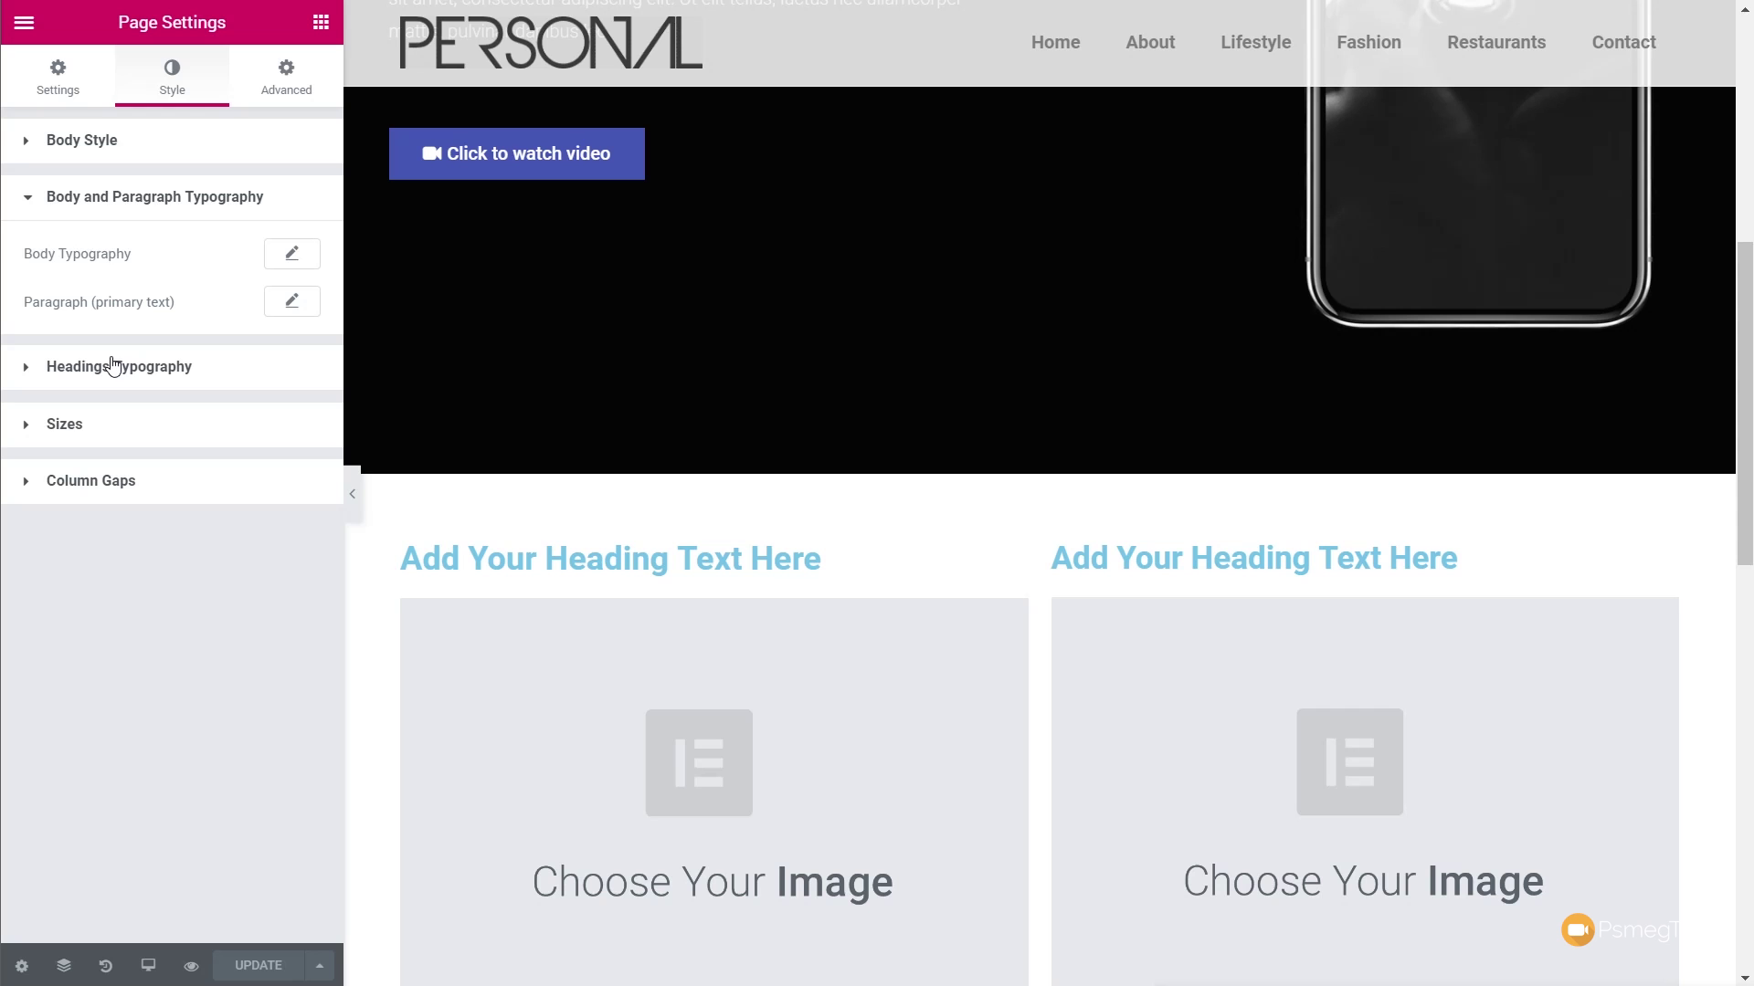
pyautogui.scroll(6, 498, 639)
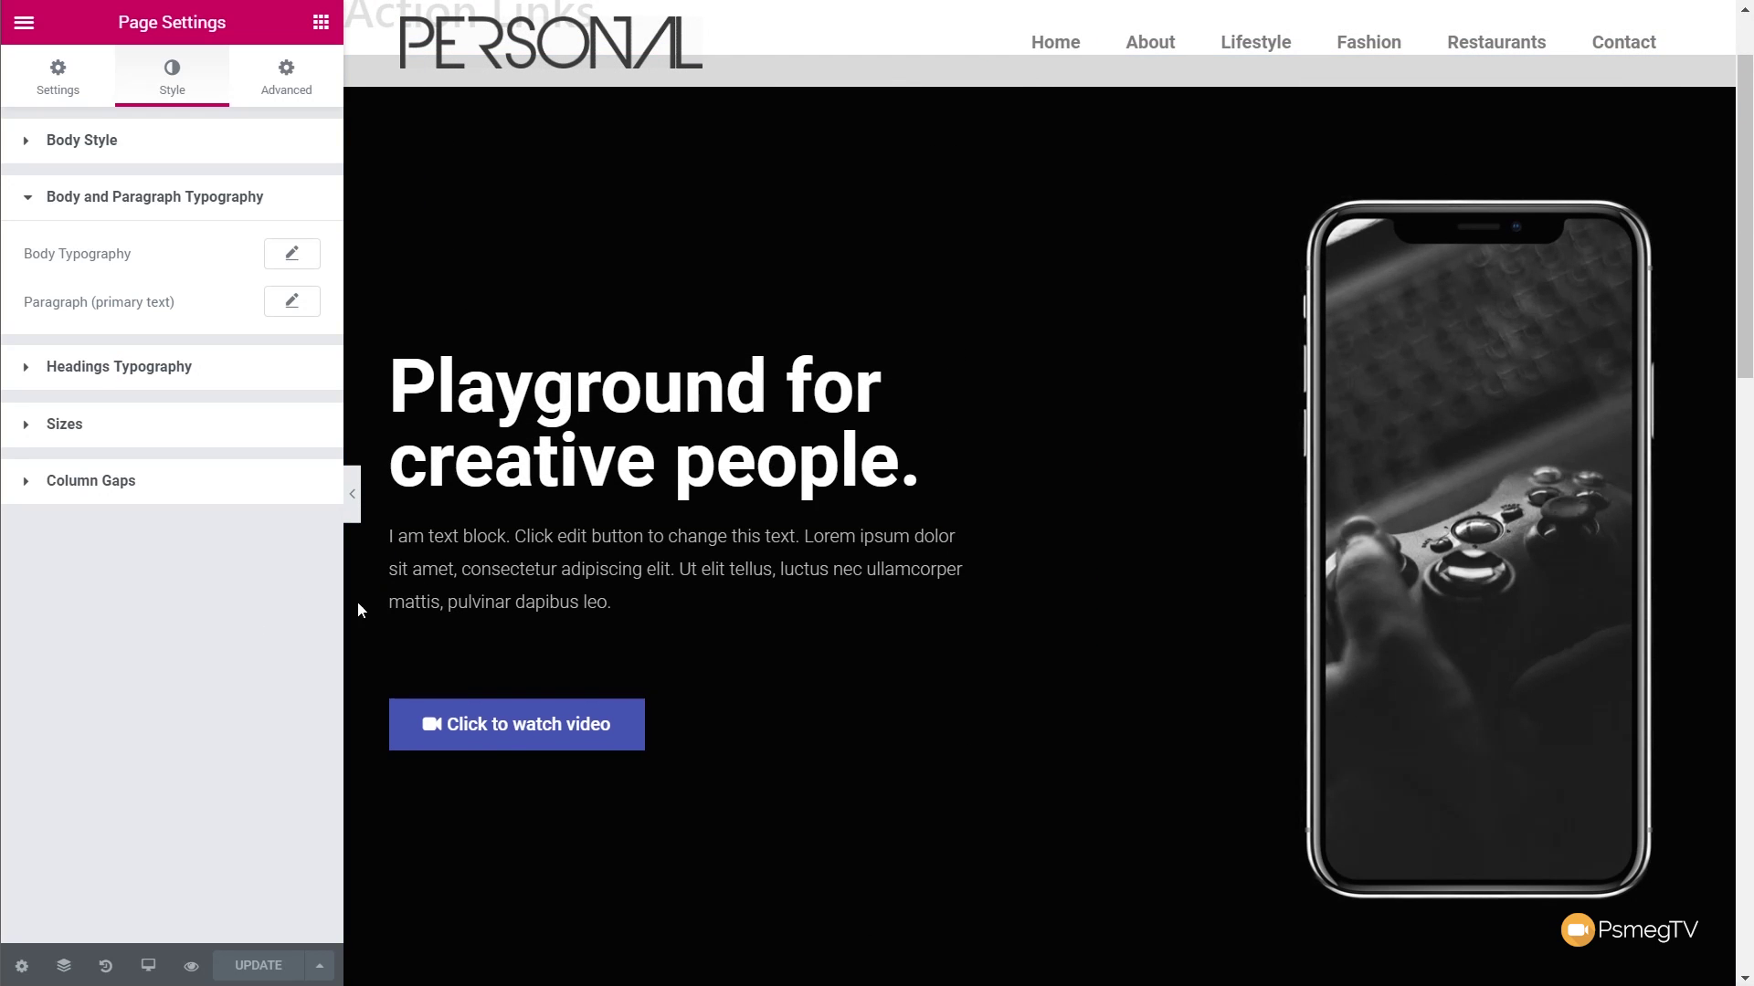
pyautogui.scroll(-1, 411, 589)
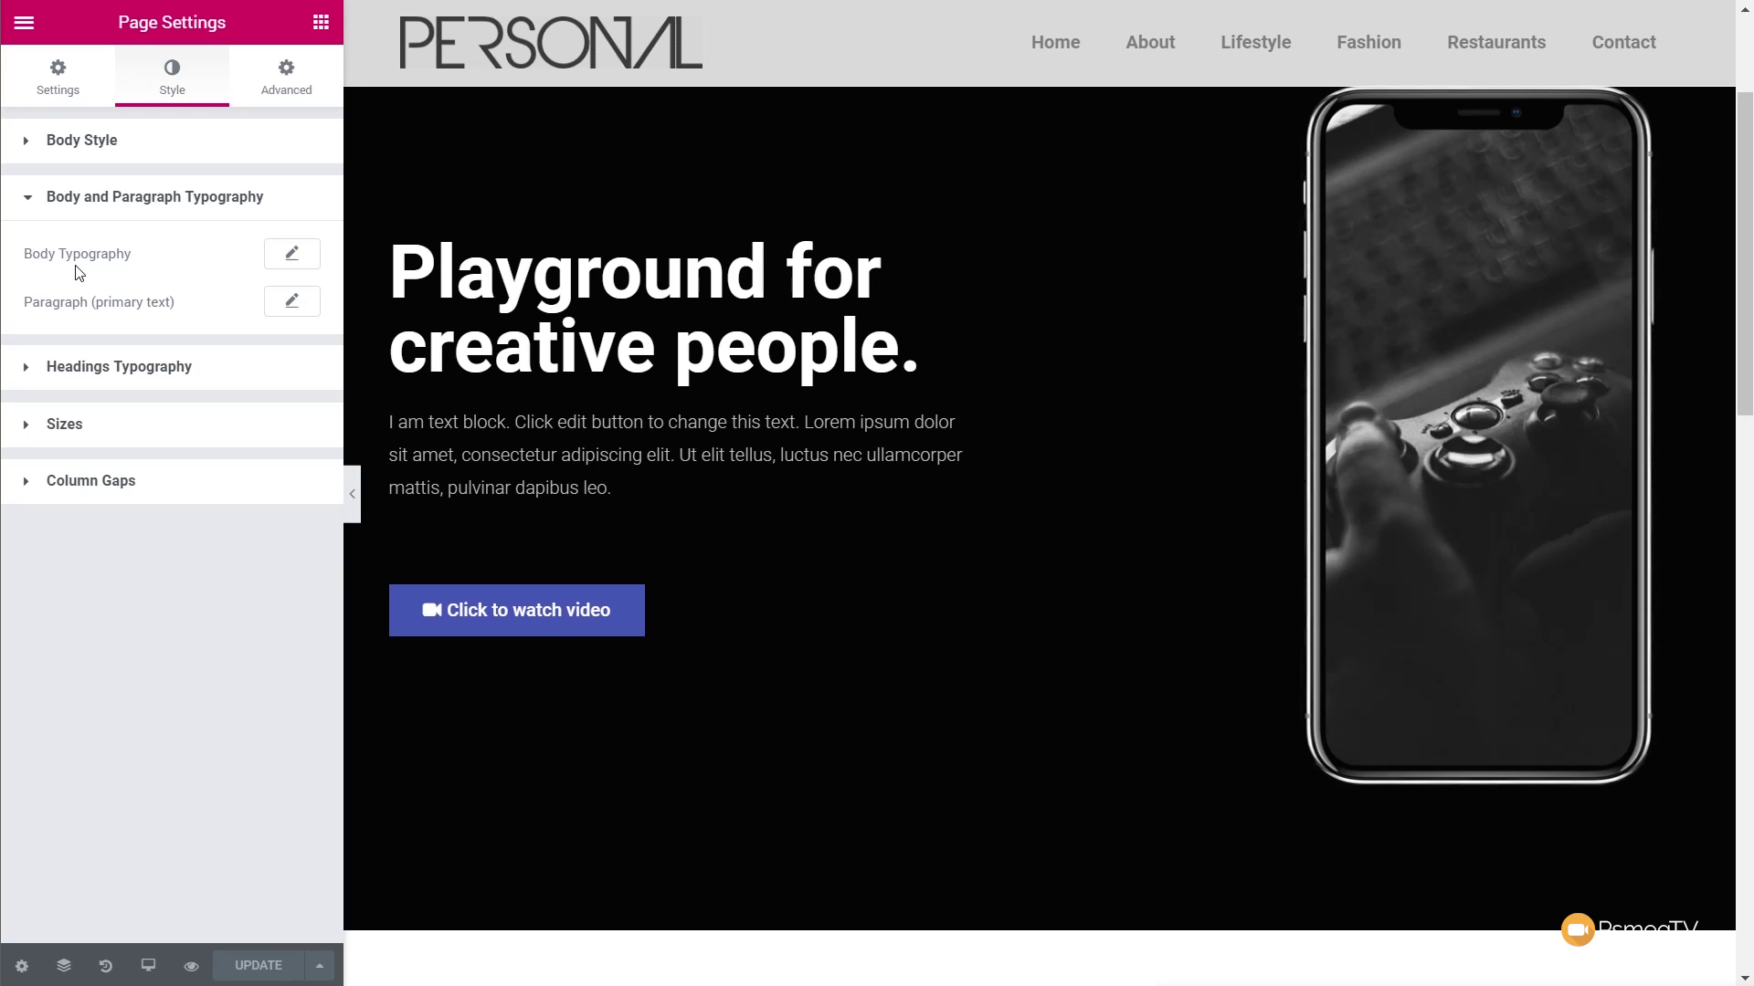
pyautogui.click(293, 255)
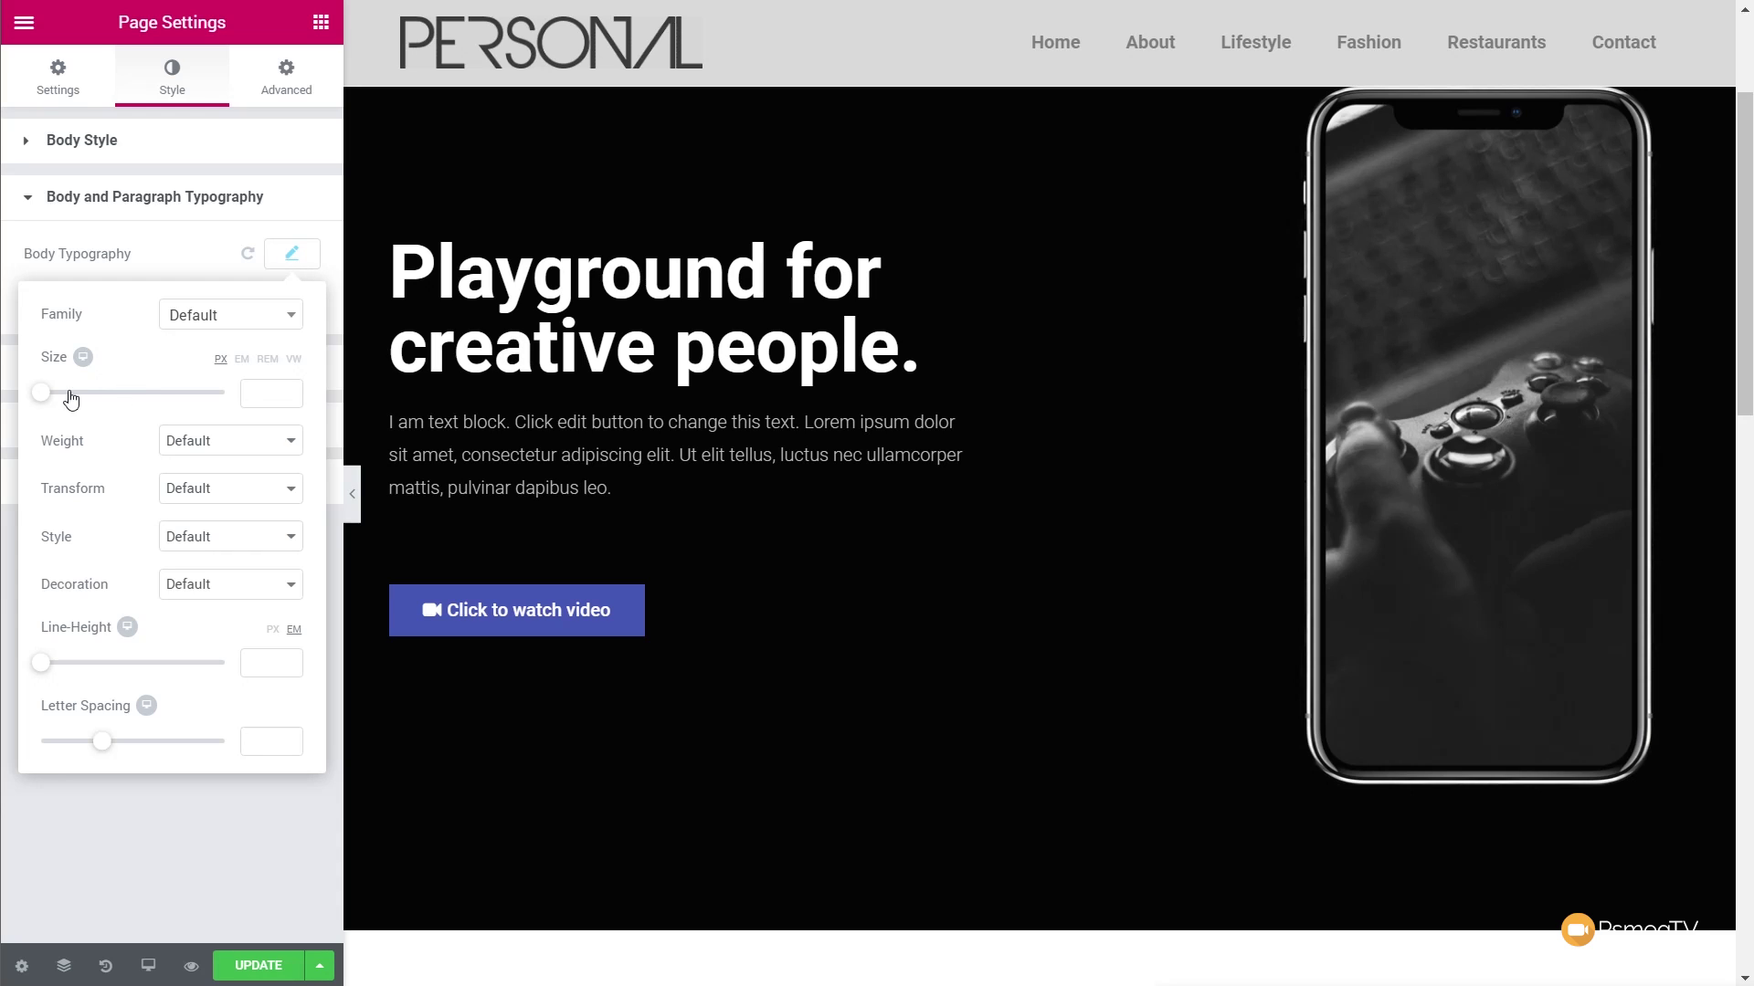
pyautogui.moveTo(47, 394); pyautogui.dragTo(89, 399)
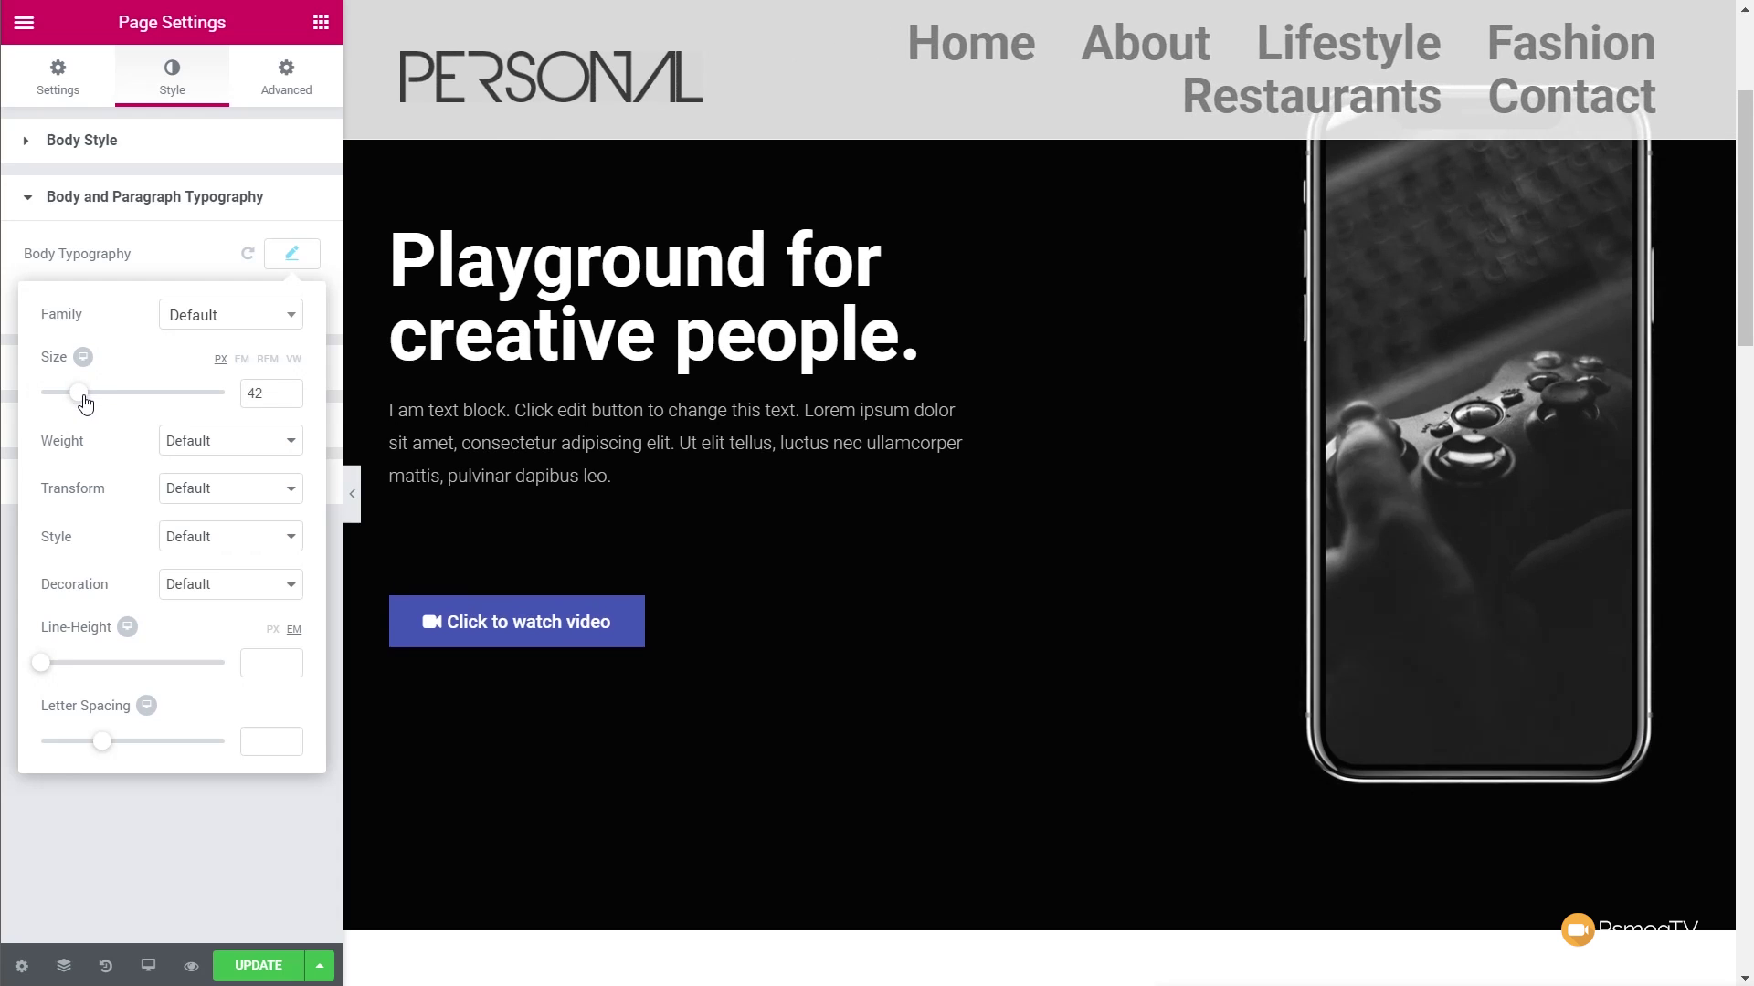
pyautogui.scroll(-9, 1074, 453)
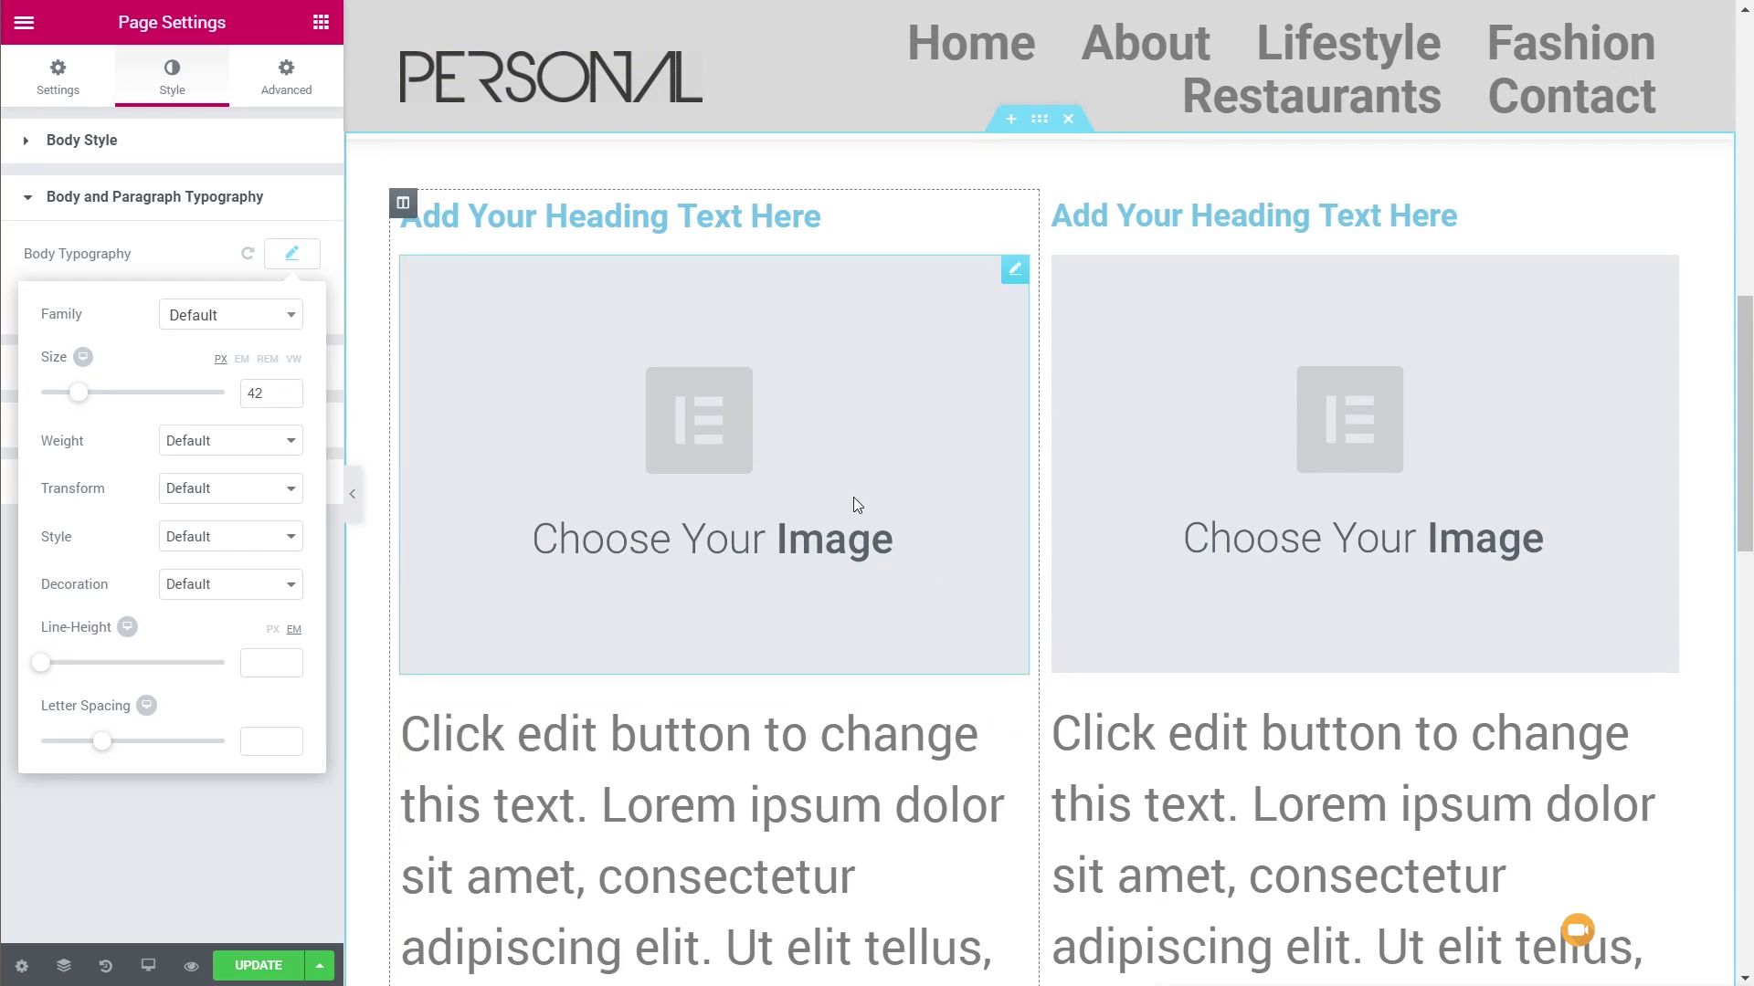
pyautogui.click(290, 260)
pyautogui.click(248, 255)
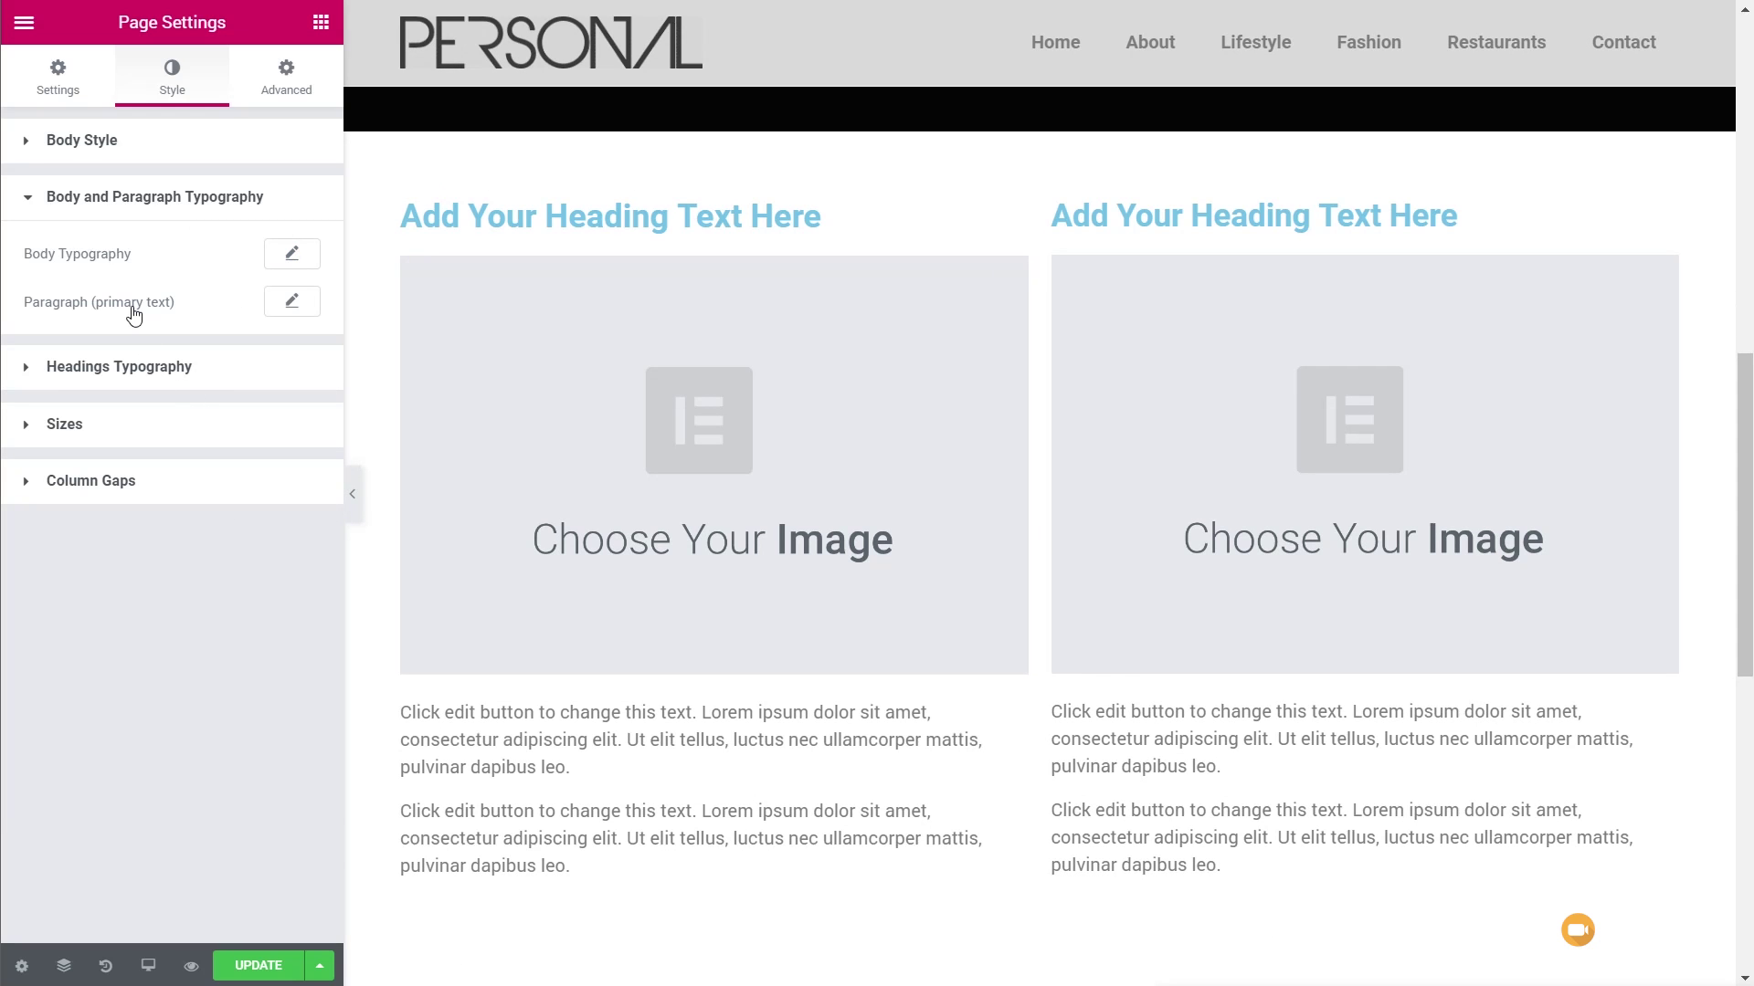
# Set the paragraph typography to Tahoma at 14 px, keeping weight 300
pyautogui.click(292, 302)
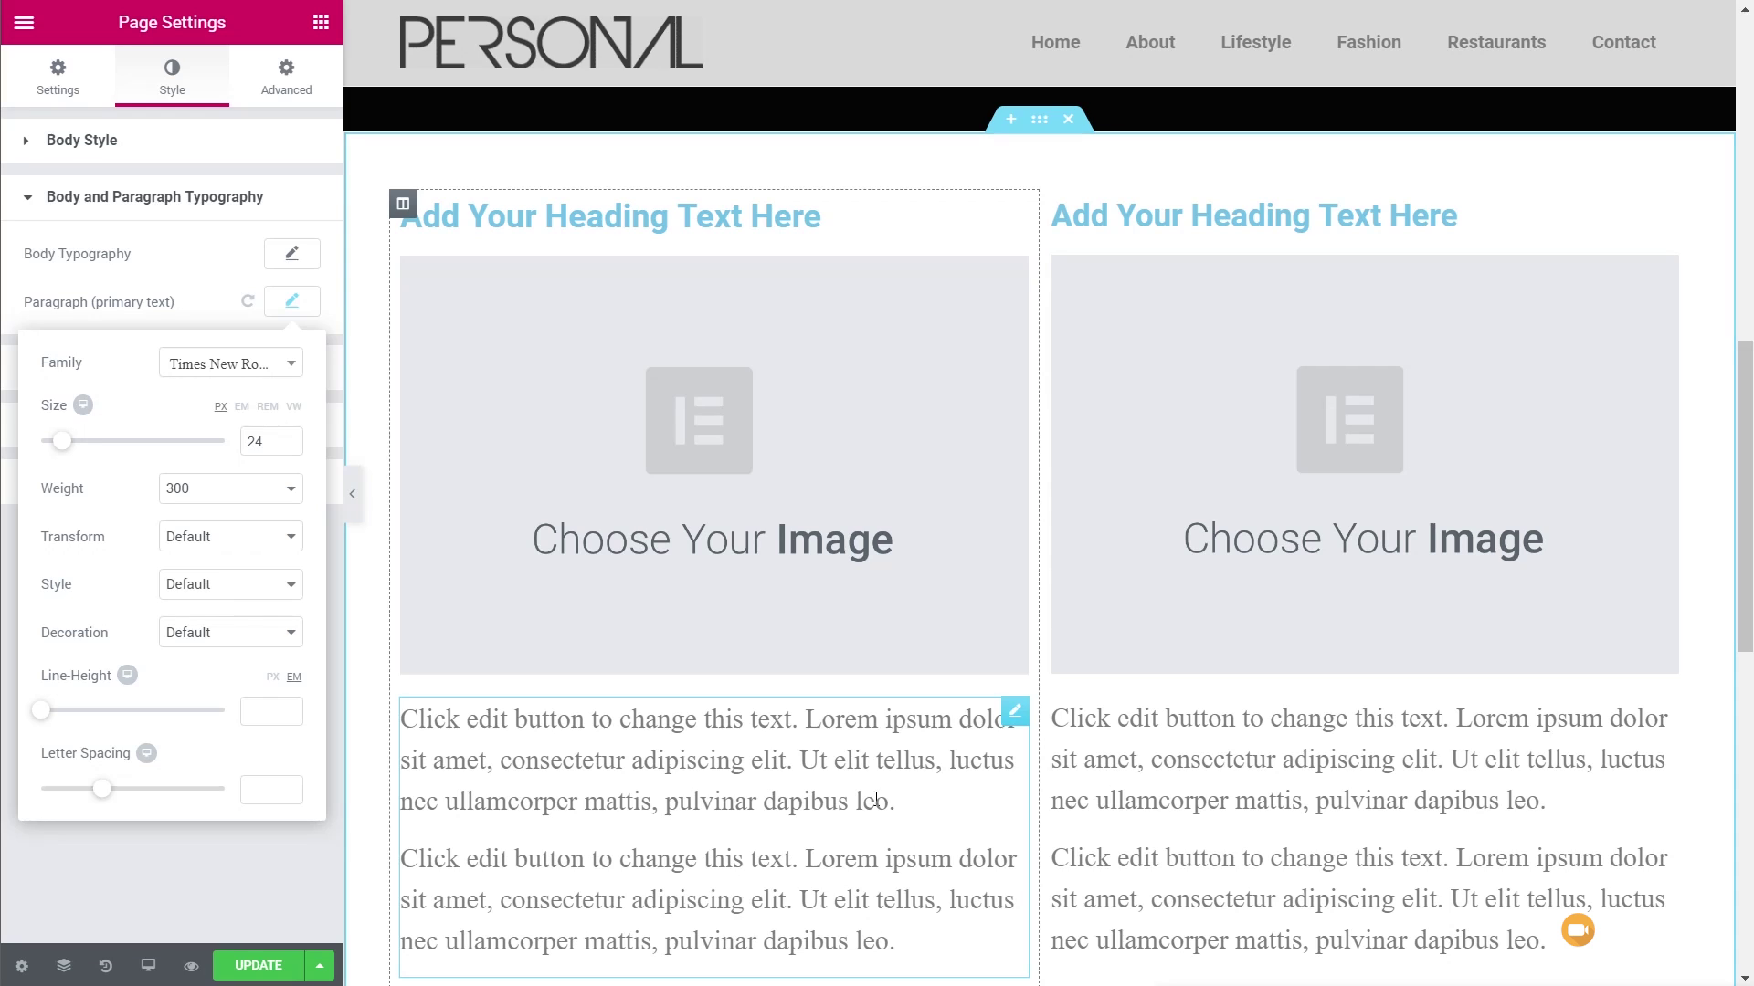
pyautogui.click(283, 363)
pyautogui.click(283, 363)
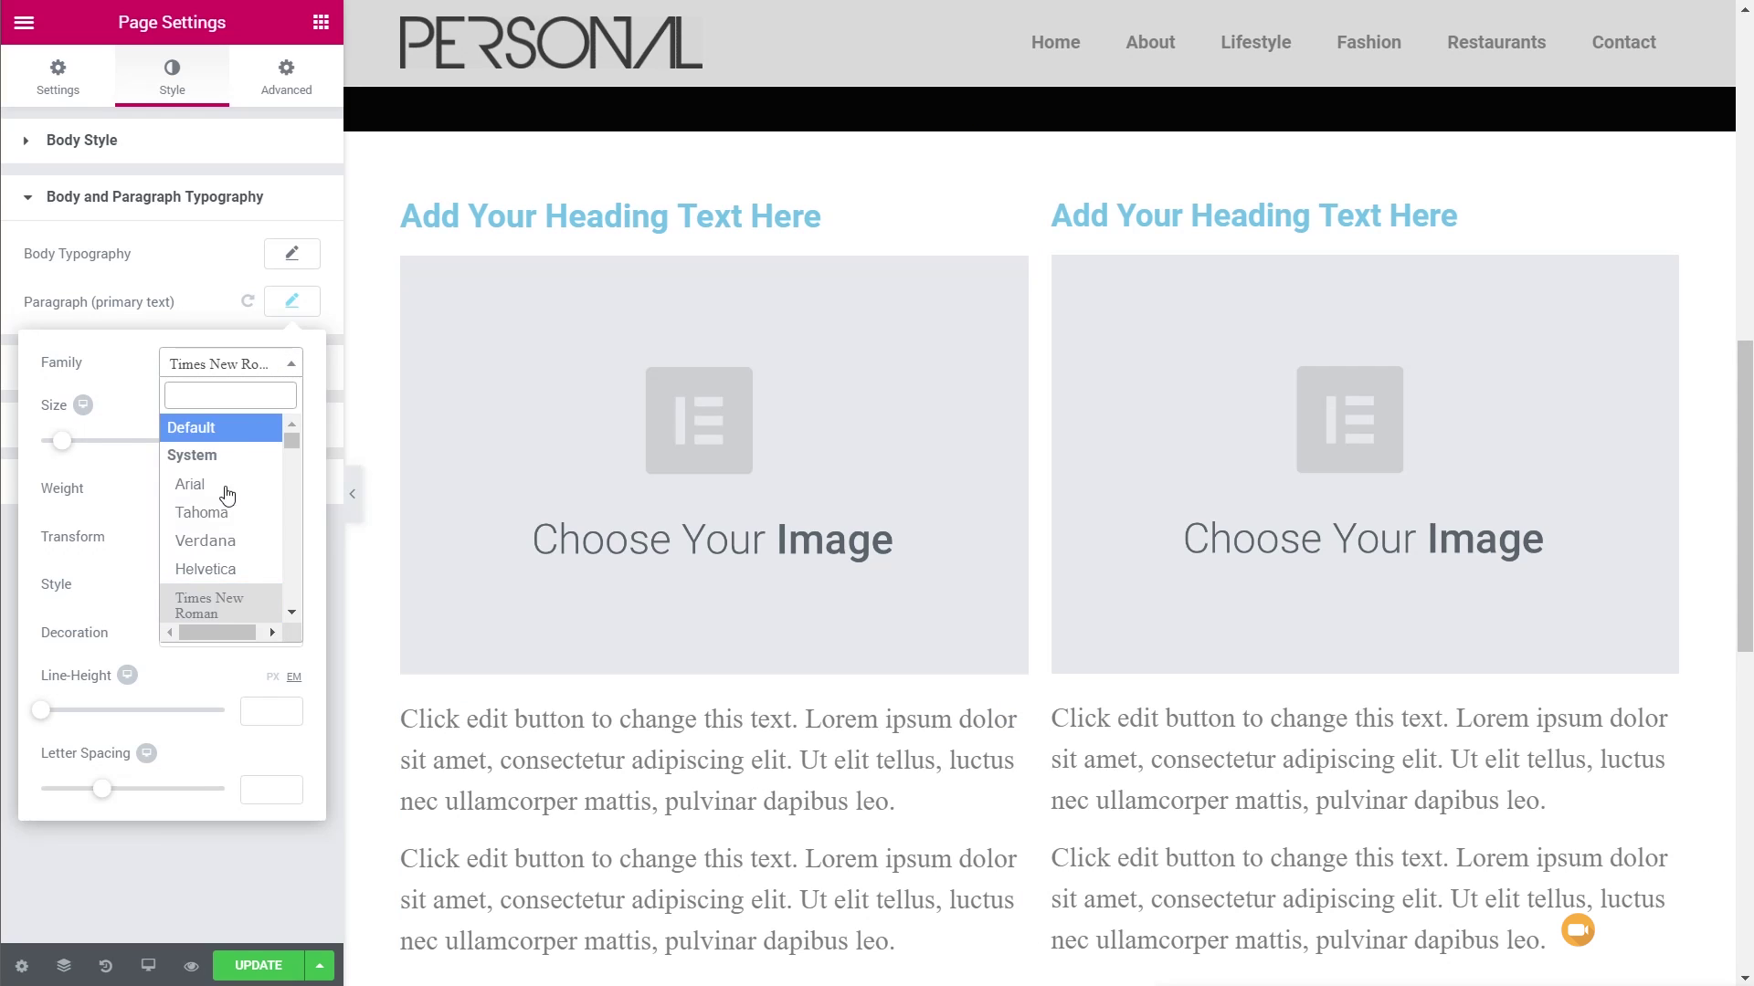
pyautogui.click(225, 513)
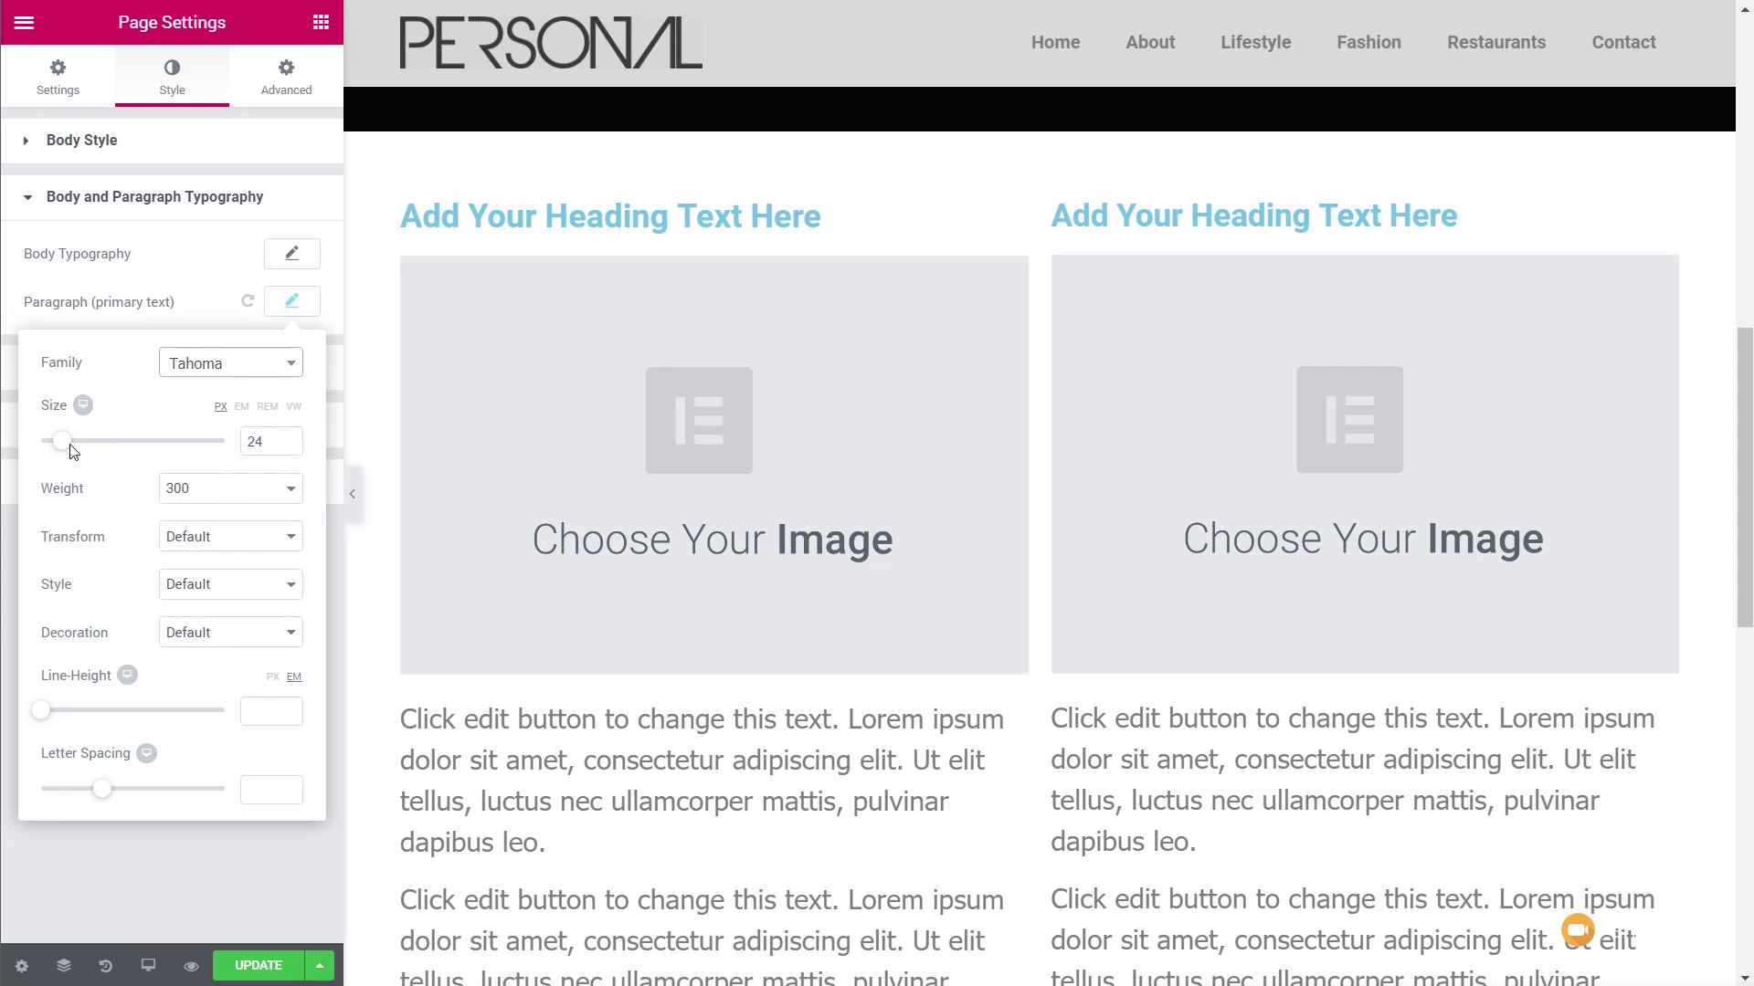
pyautogui.moveTo(64, 442); pyautogui.dragTo(53, 442)
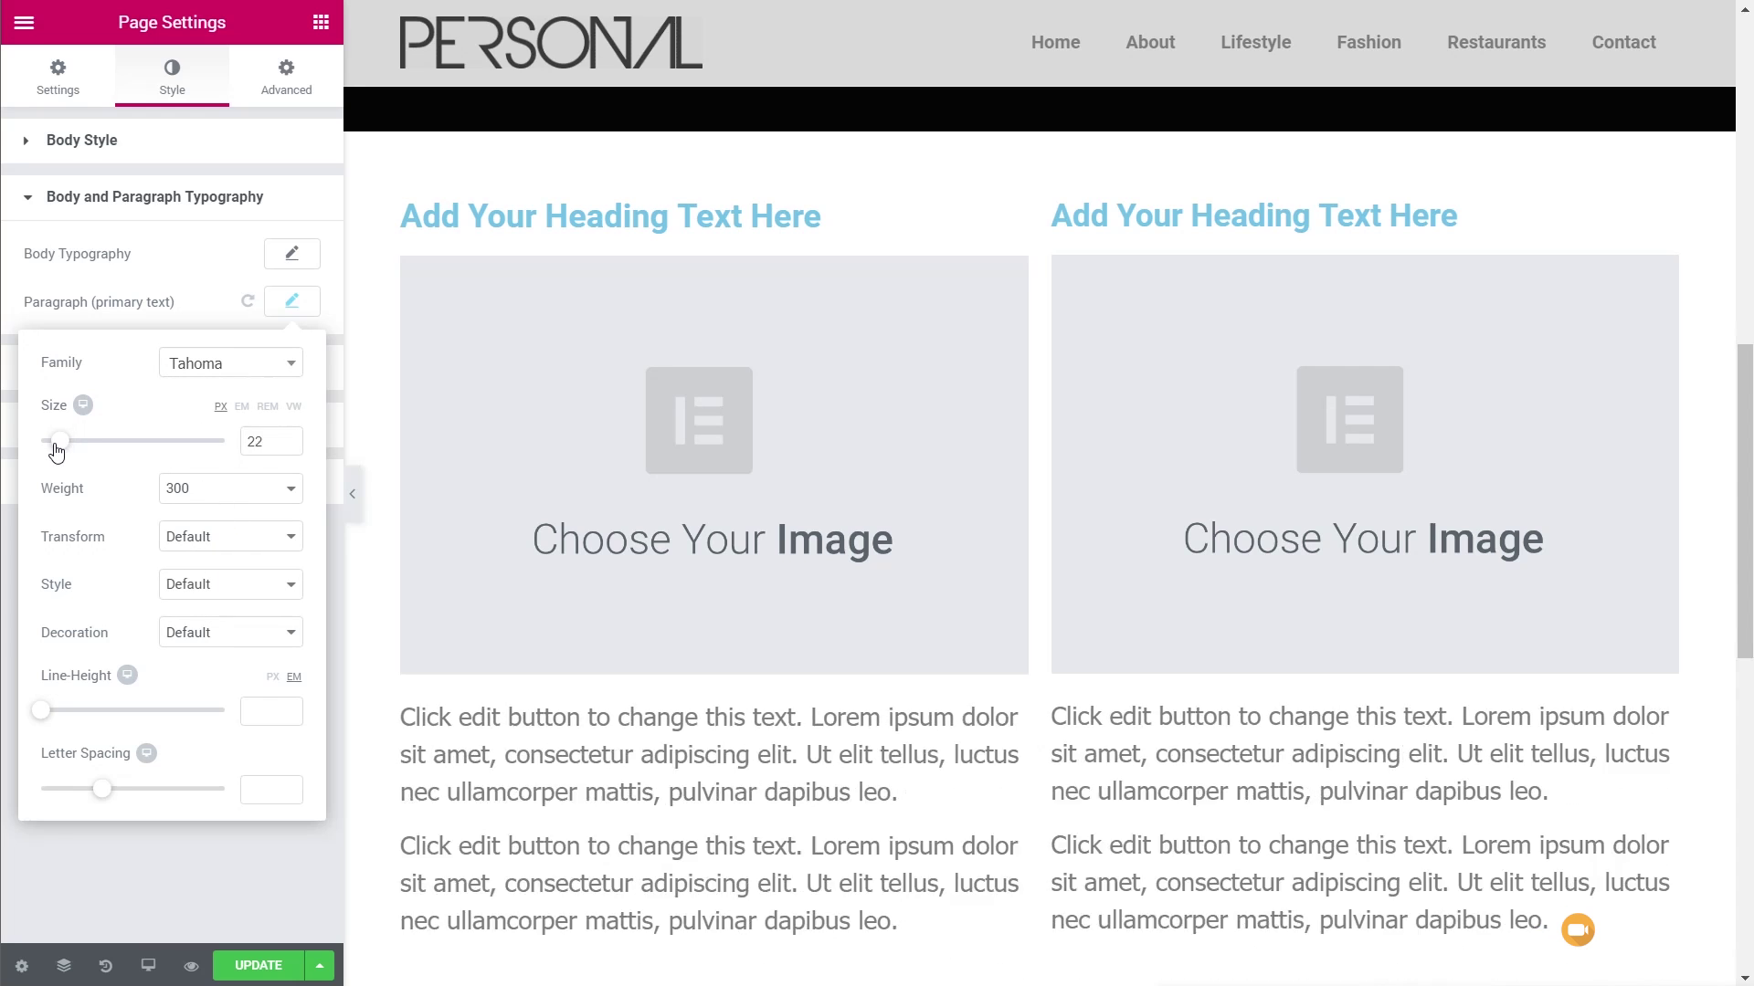
pyautogui.click(181, 494)
pyautogui.click(181, 493)
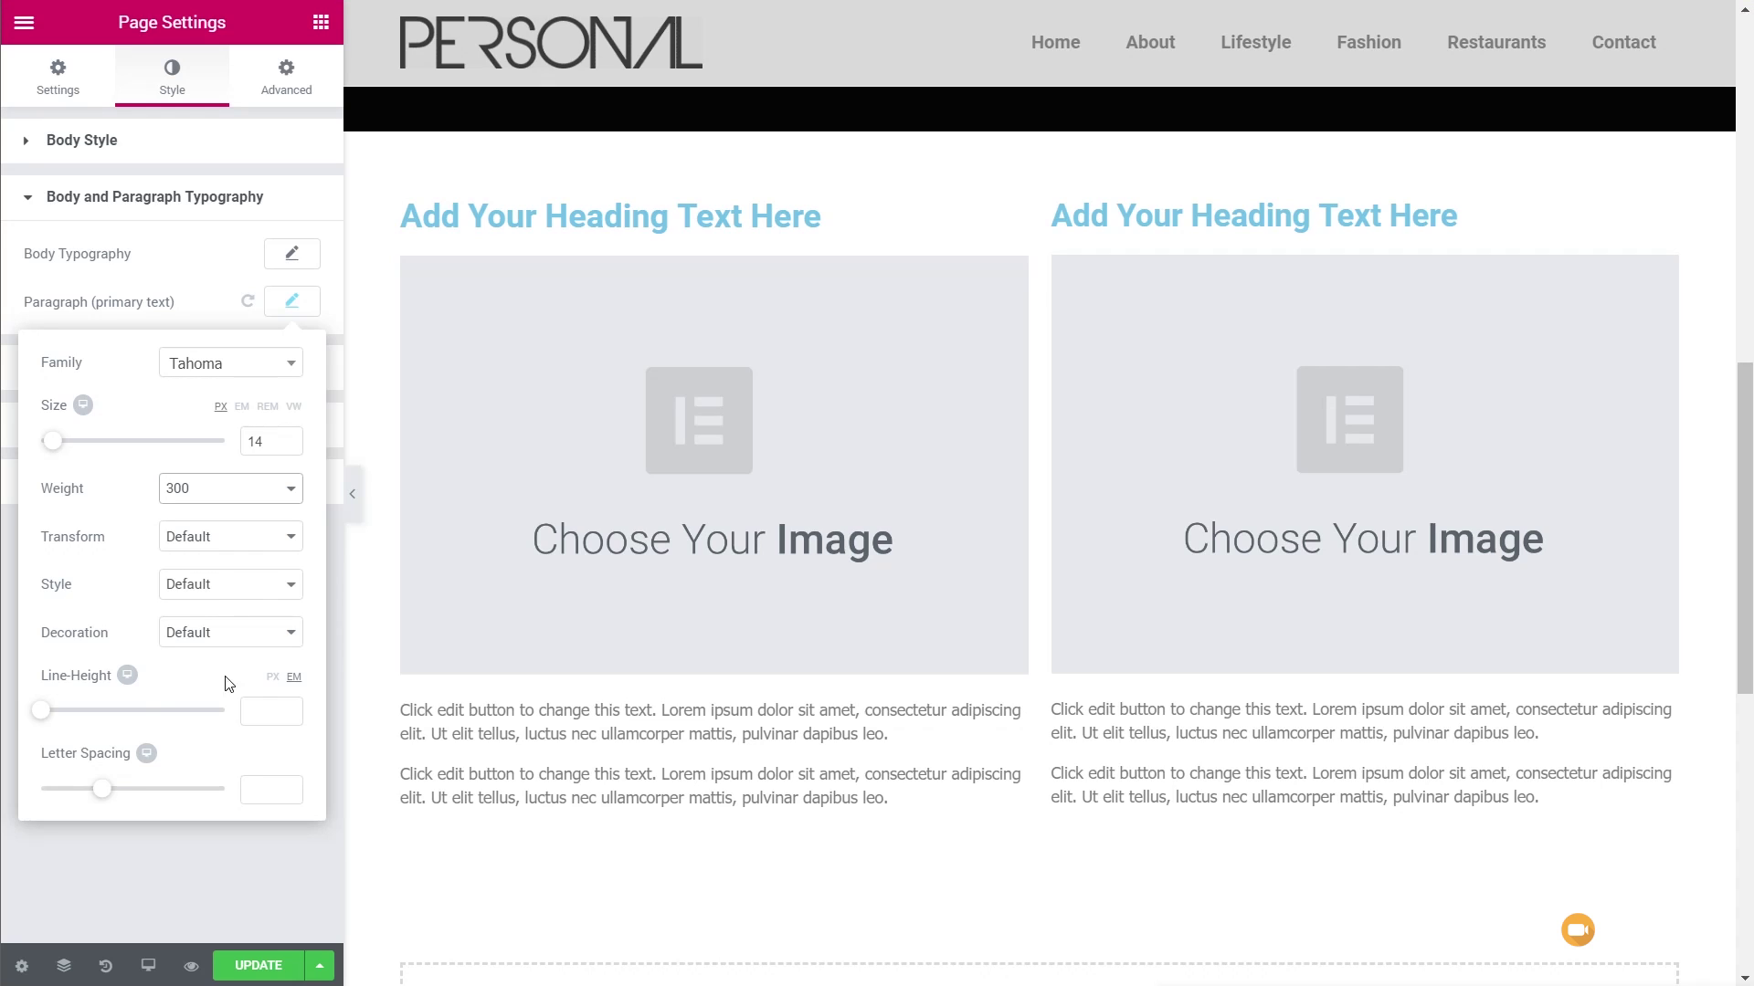
pyautogui.click(298, 307)
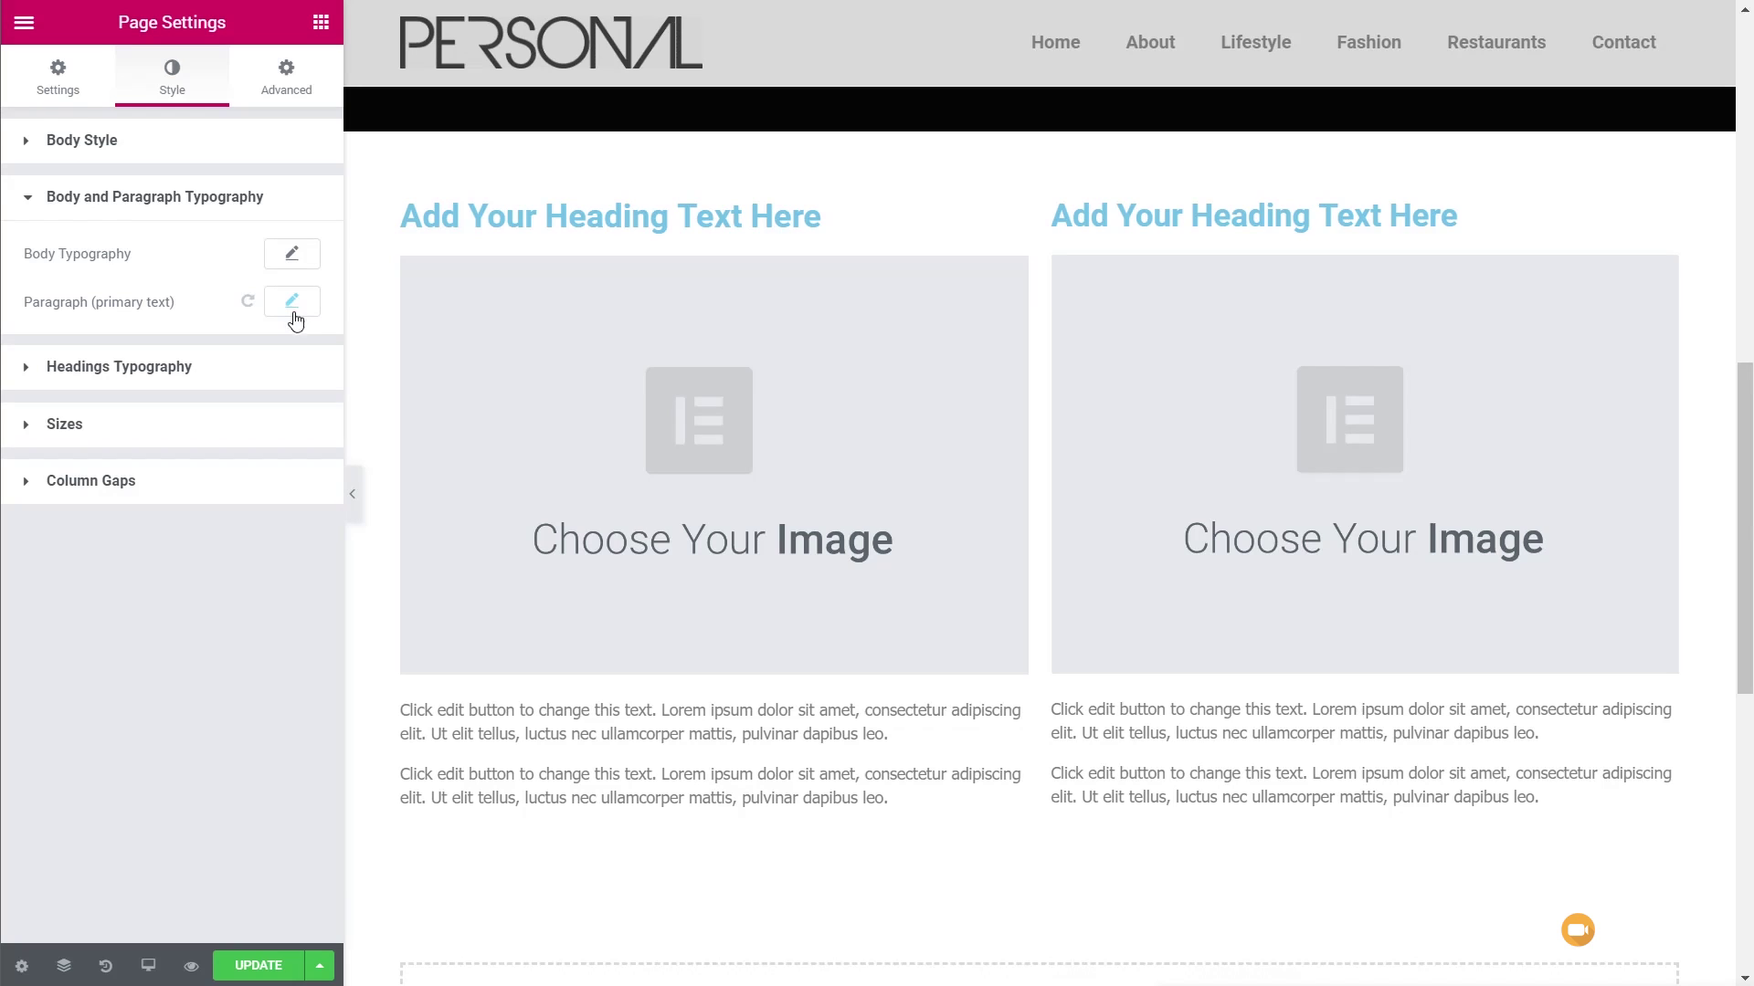
# Set Default Headings Font to Quicksand via a 'quicks' search and save the page with UPDATE
pyautogui.hotkey('ctrl', 's')
pyautogui.click(72, 368)
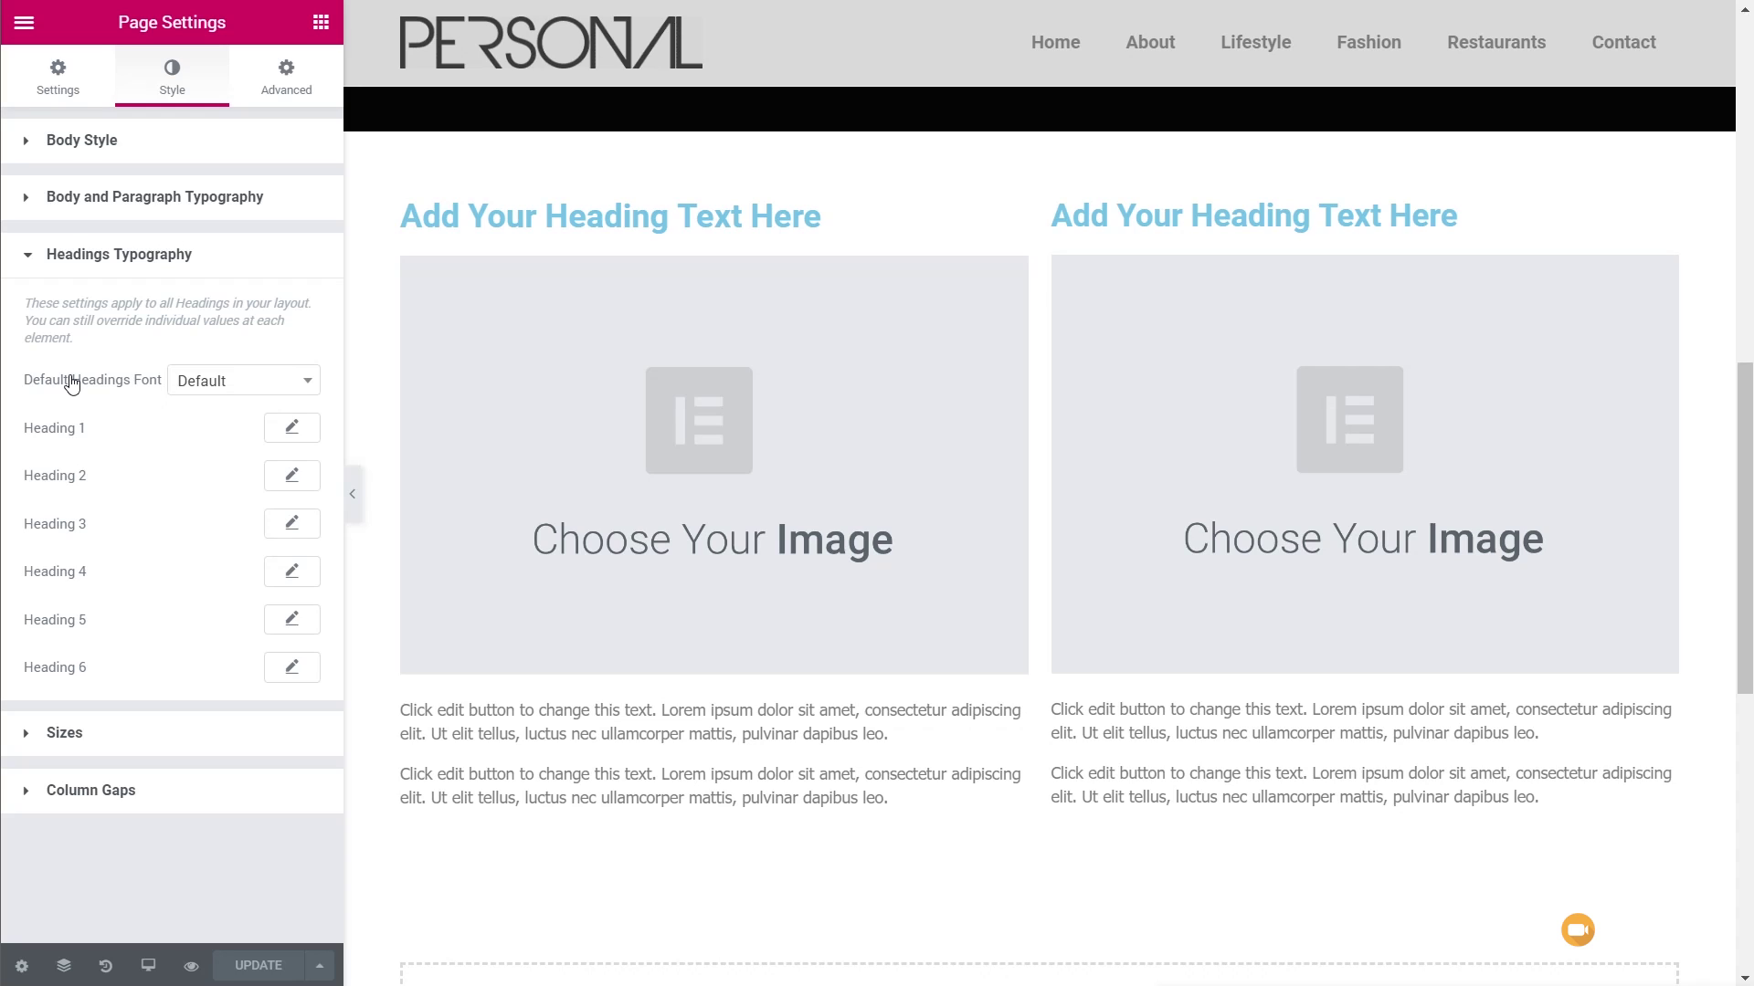
pyautogui.click(254, 387)
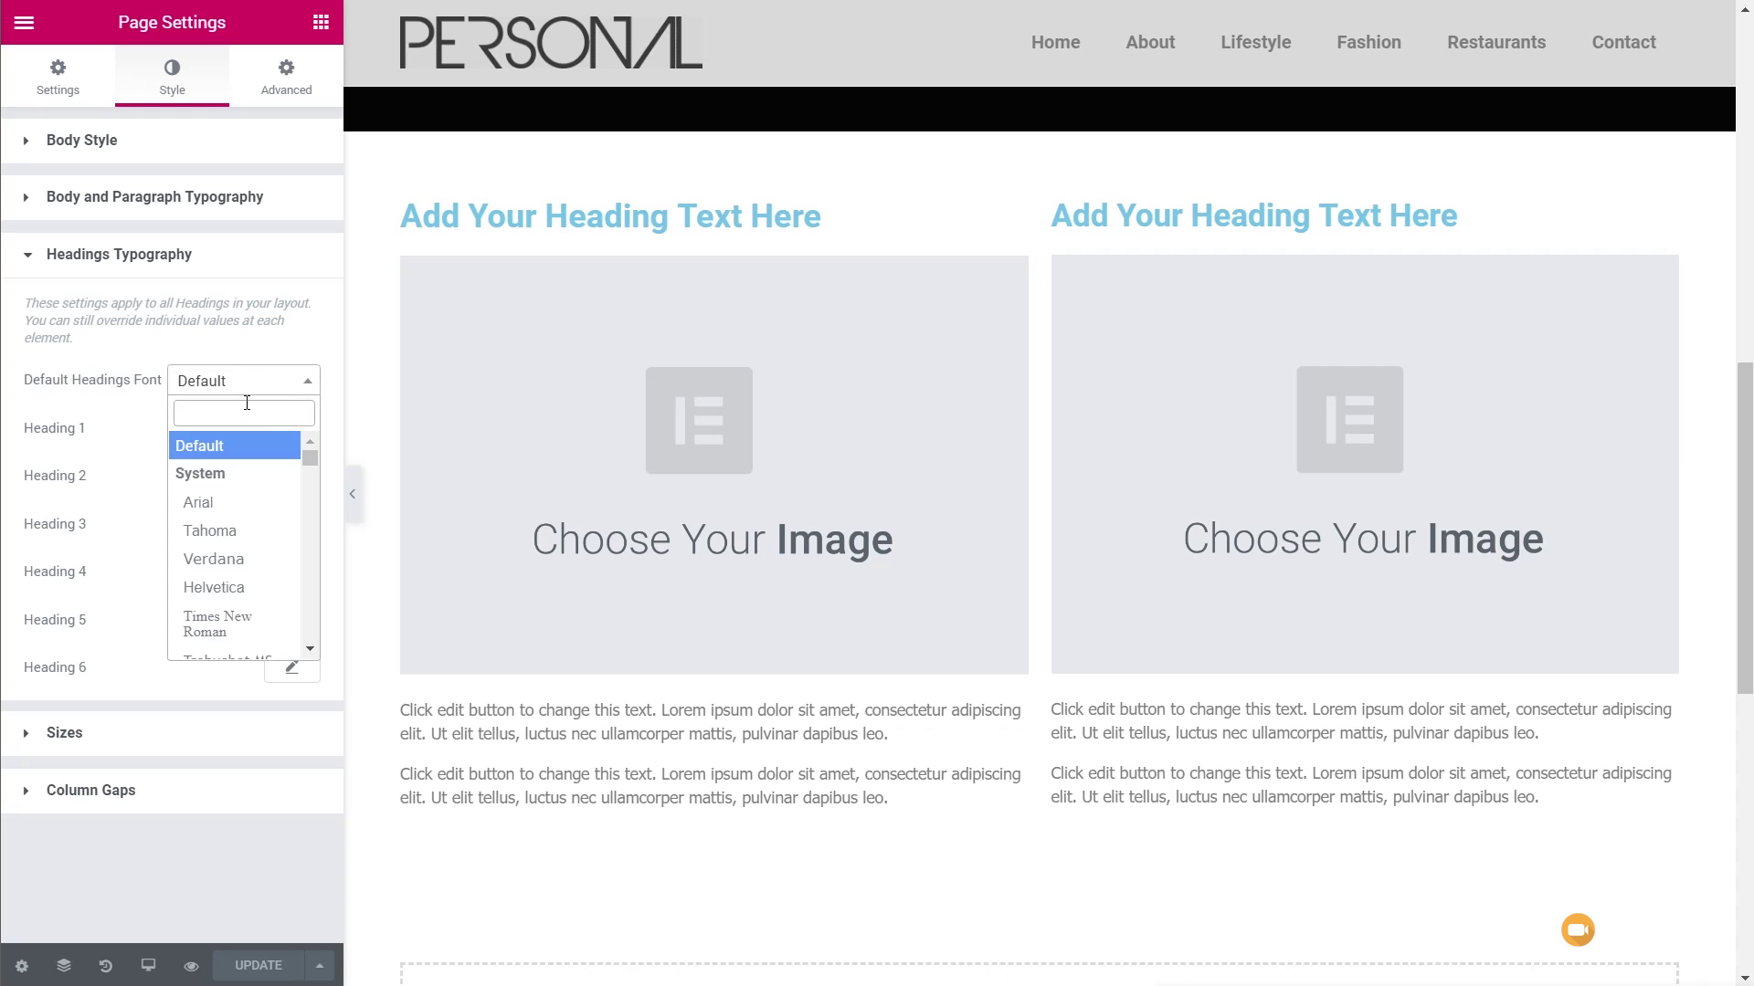
pyautogui.write('quicks')
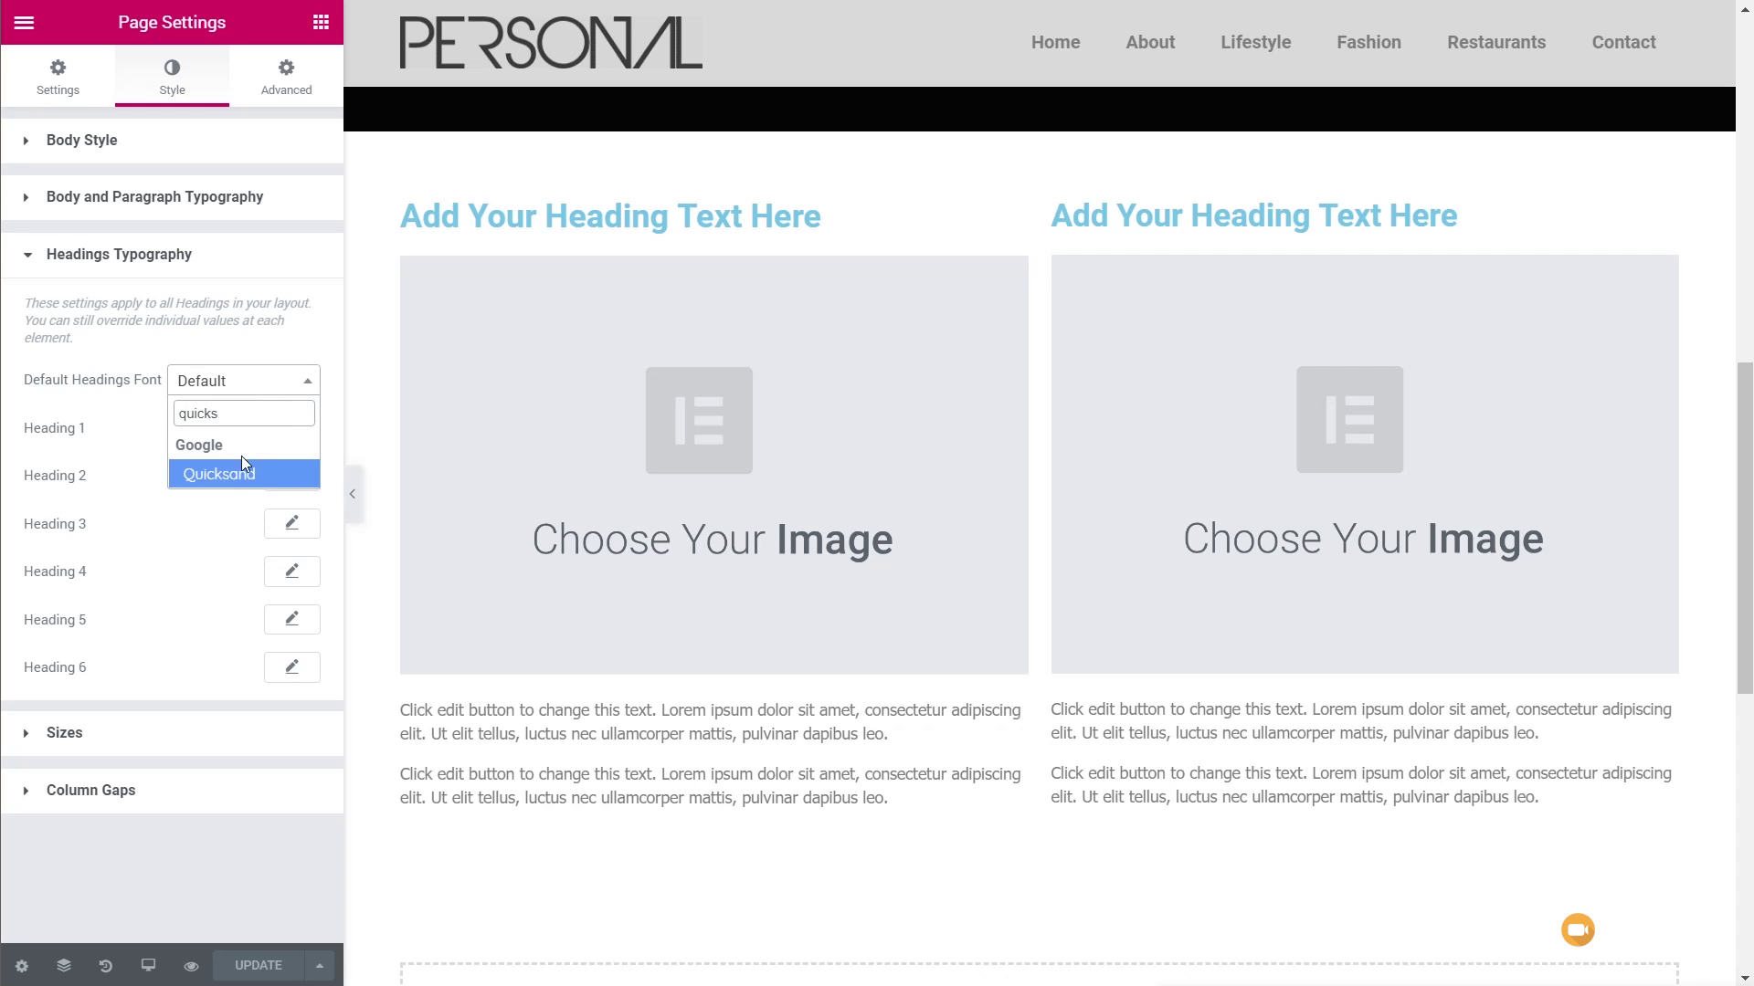
pyautogui.click(242, 467)
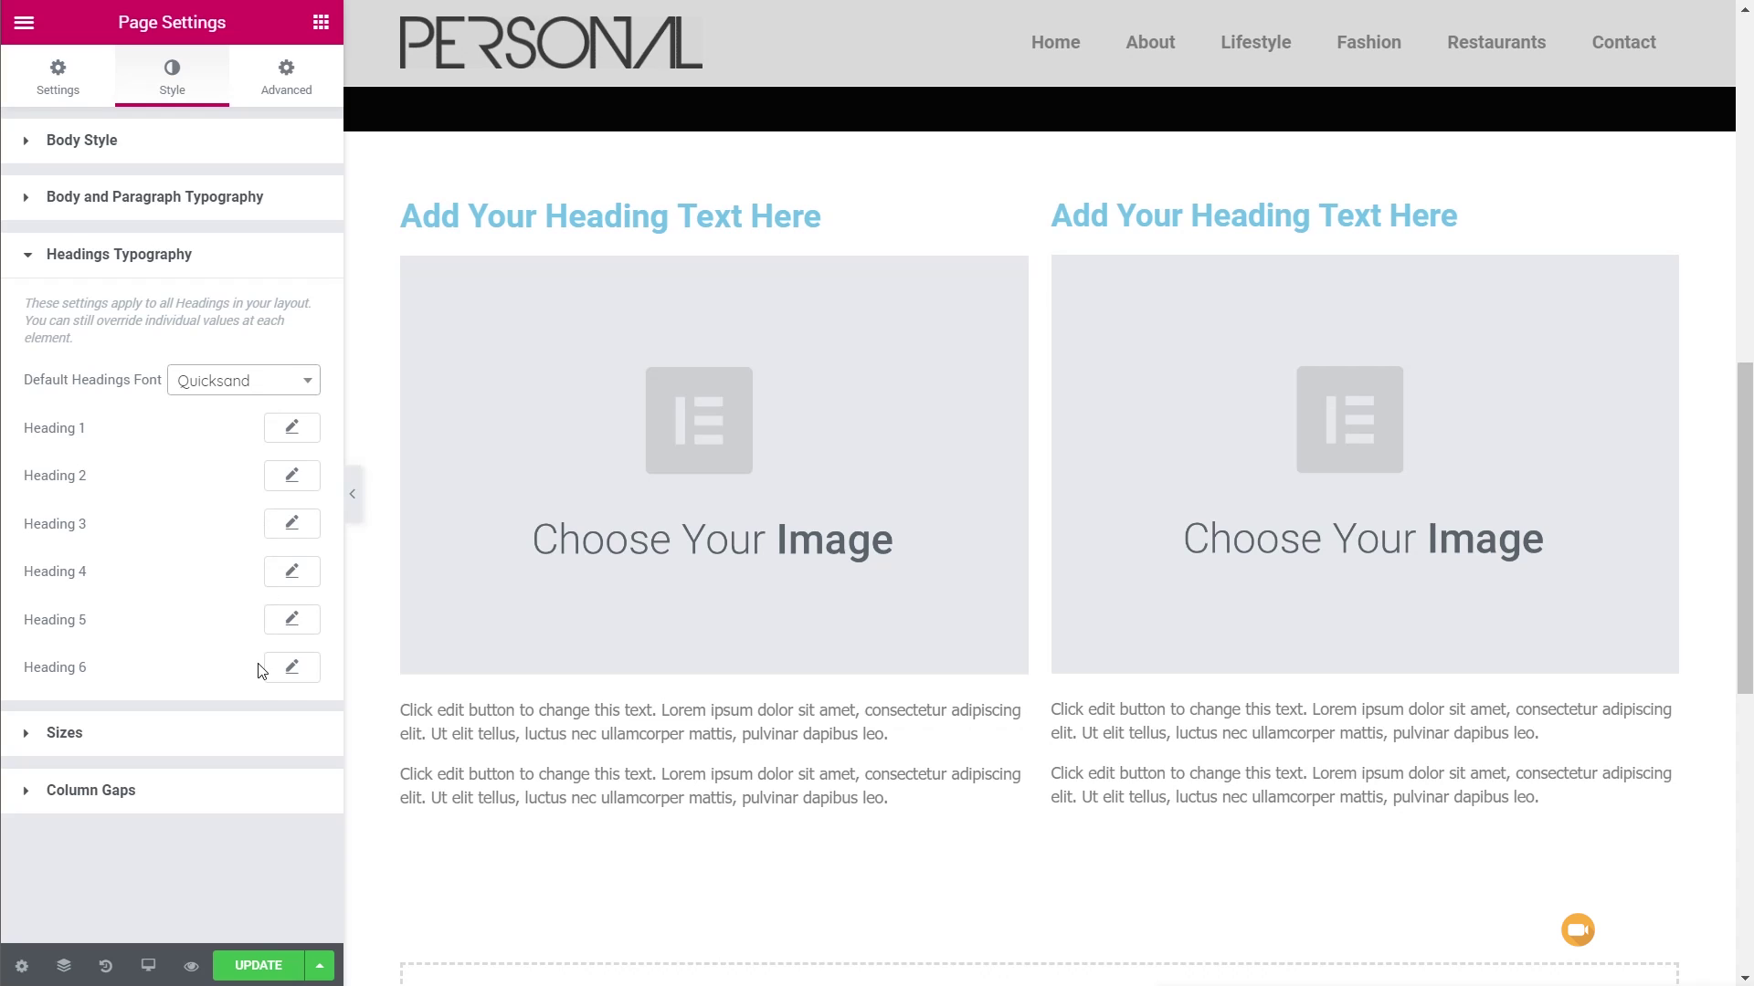
pyautogui.click(249, 974)
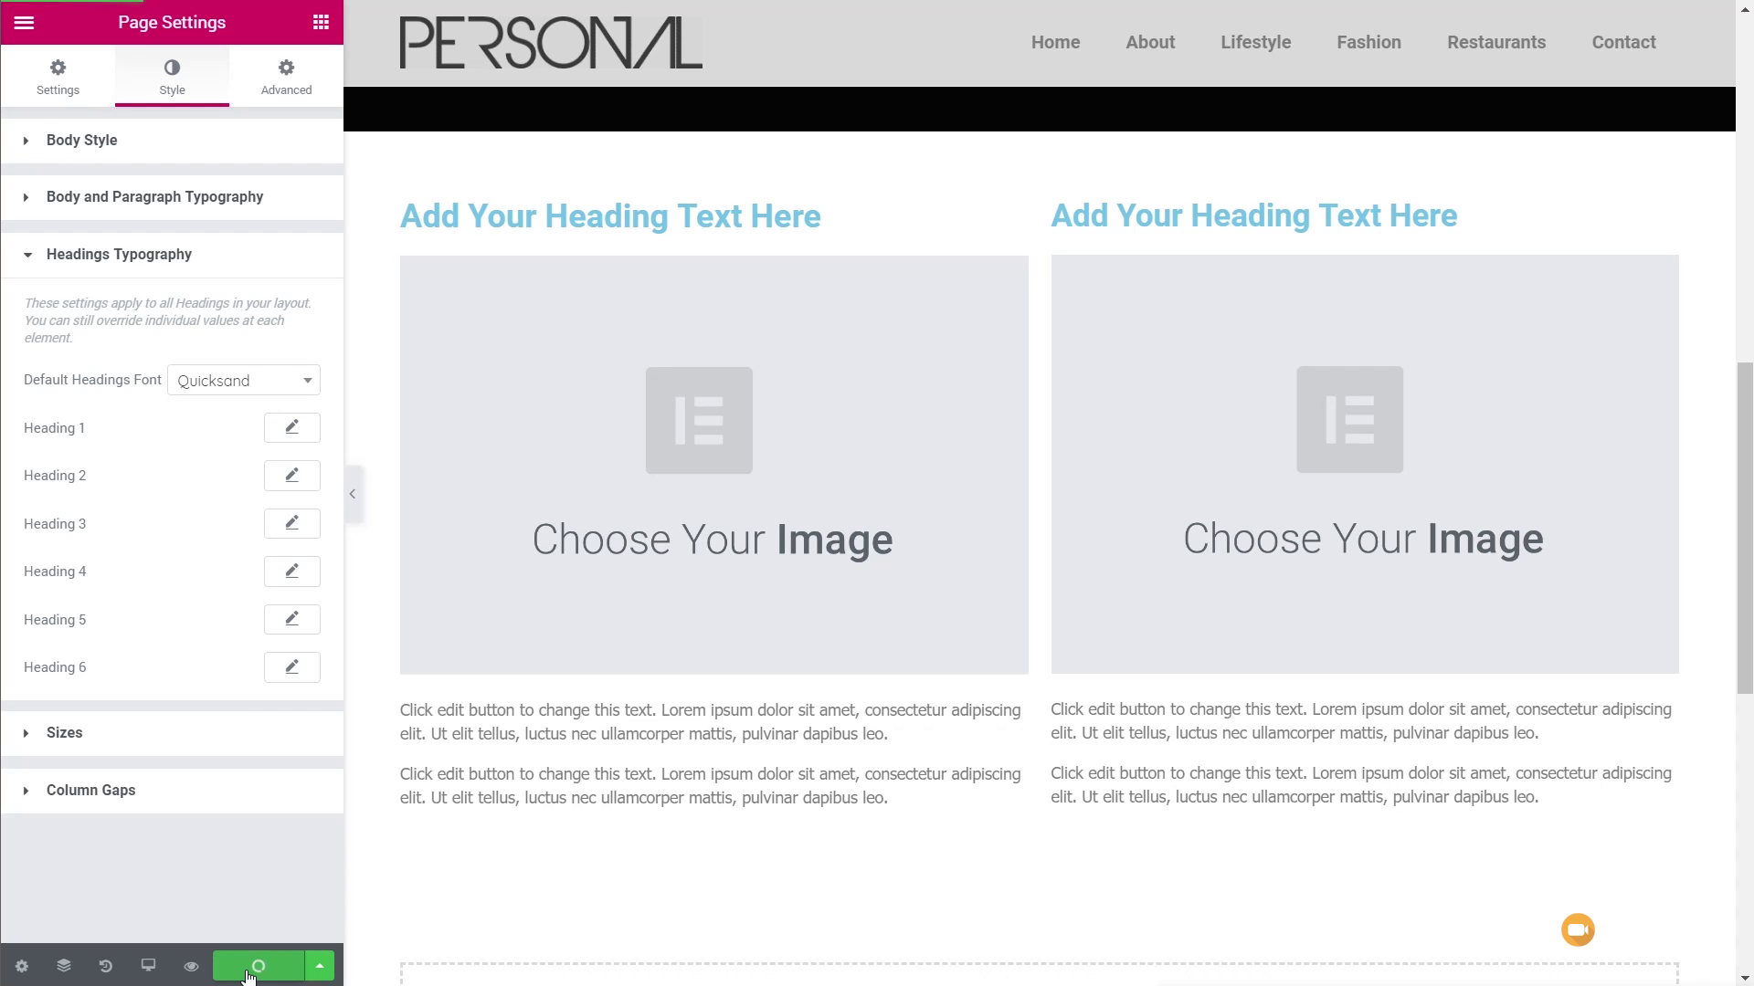
pyautogui.click(24, 29)
# In Elementor Settings, tick Disable Default Fonts, save, and go to All Pages
pyautogui.click(119, 616)
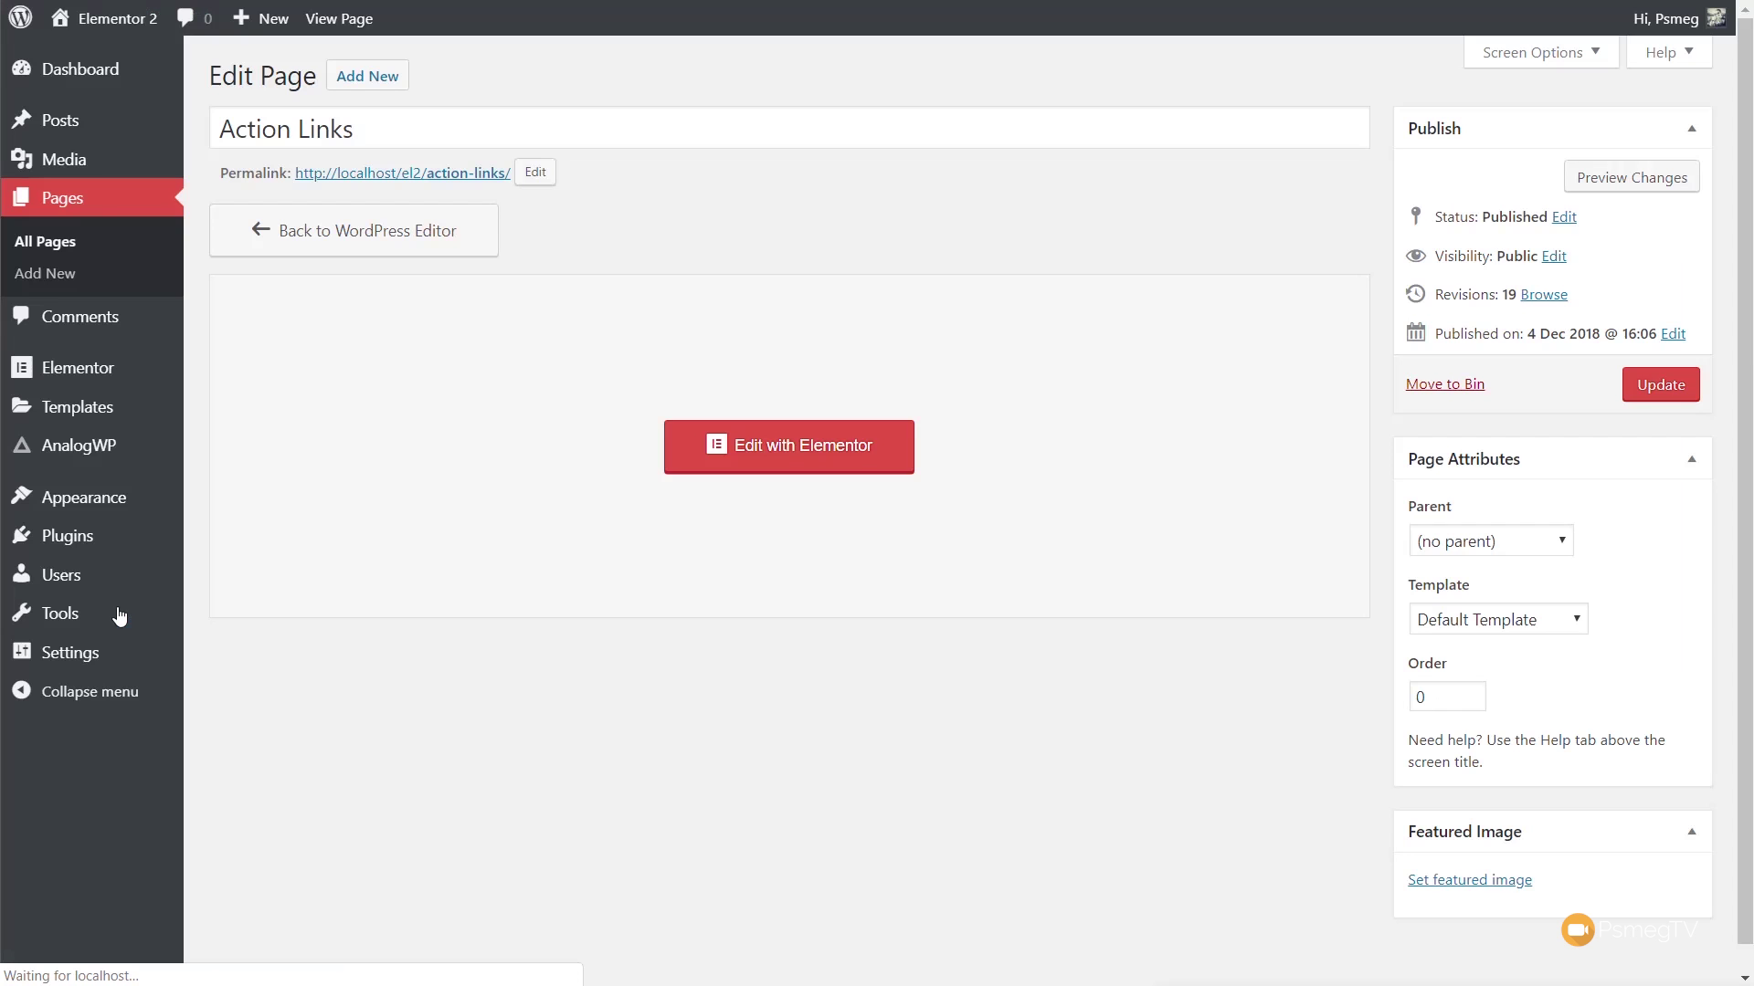
pyautogui.moveTo(84, 374)
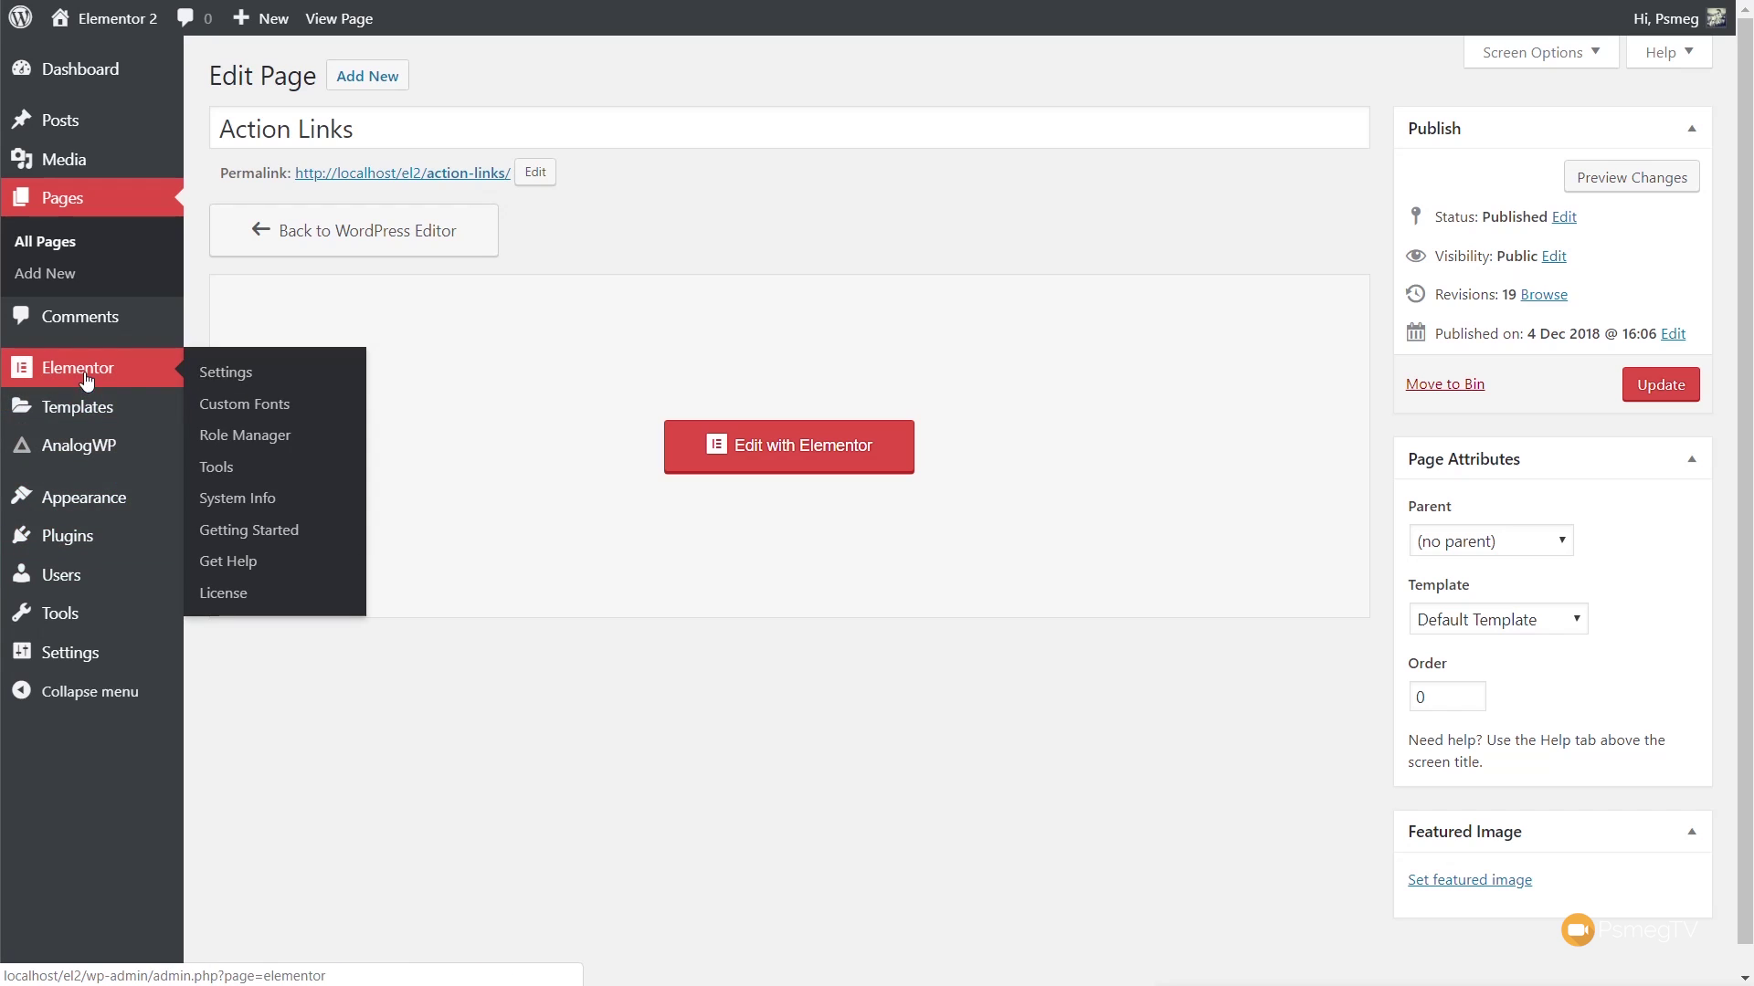
pyautogui.click(224, 376)
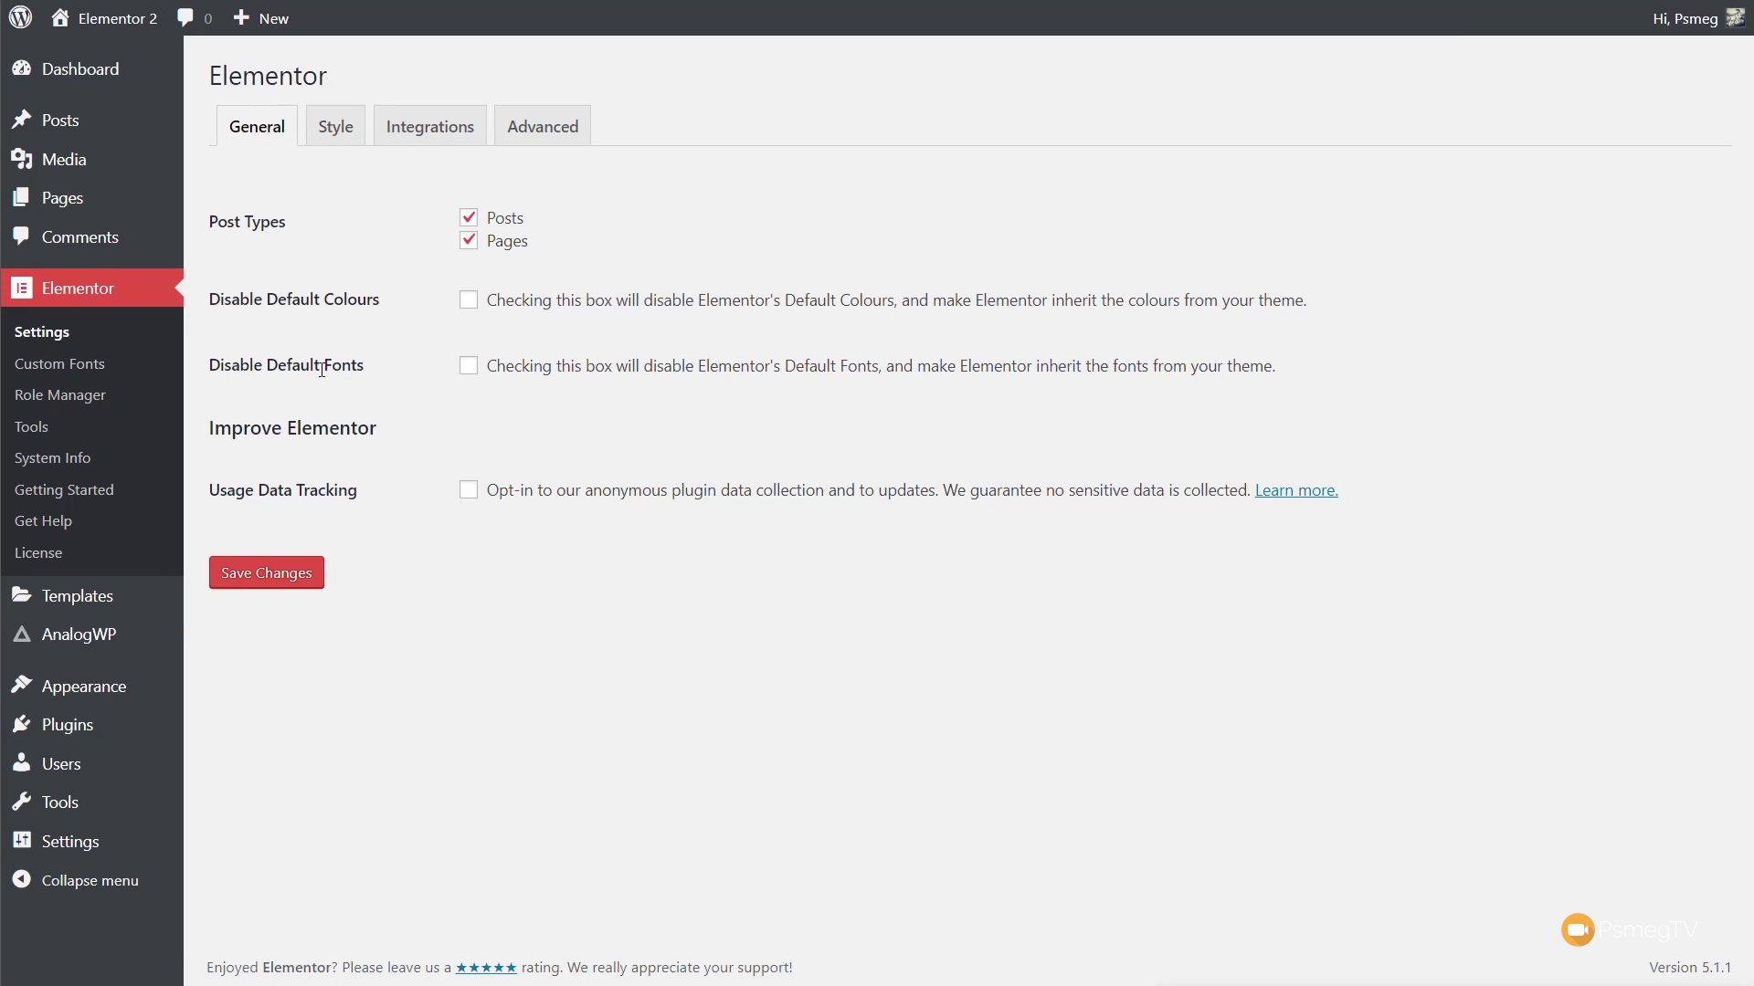
pyautogui.click(469, 367)
pyautogui.click(295, 587)
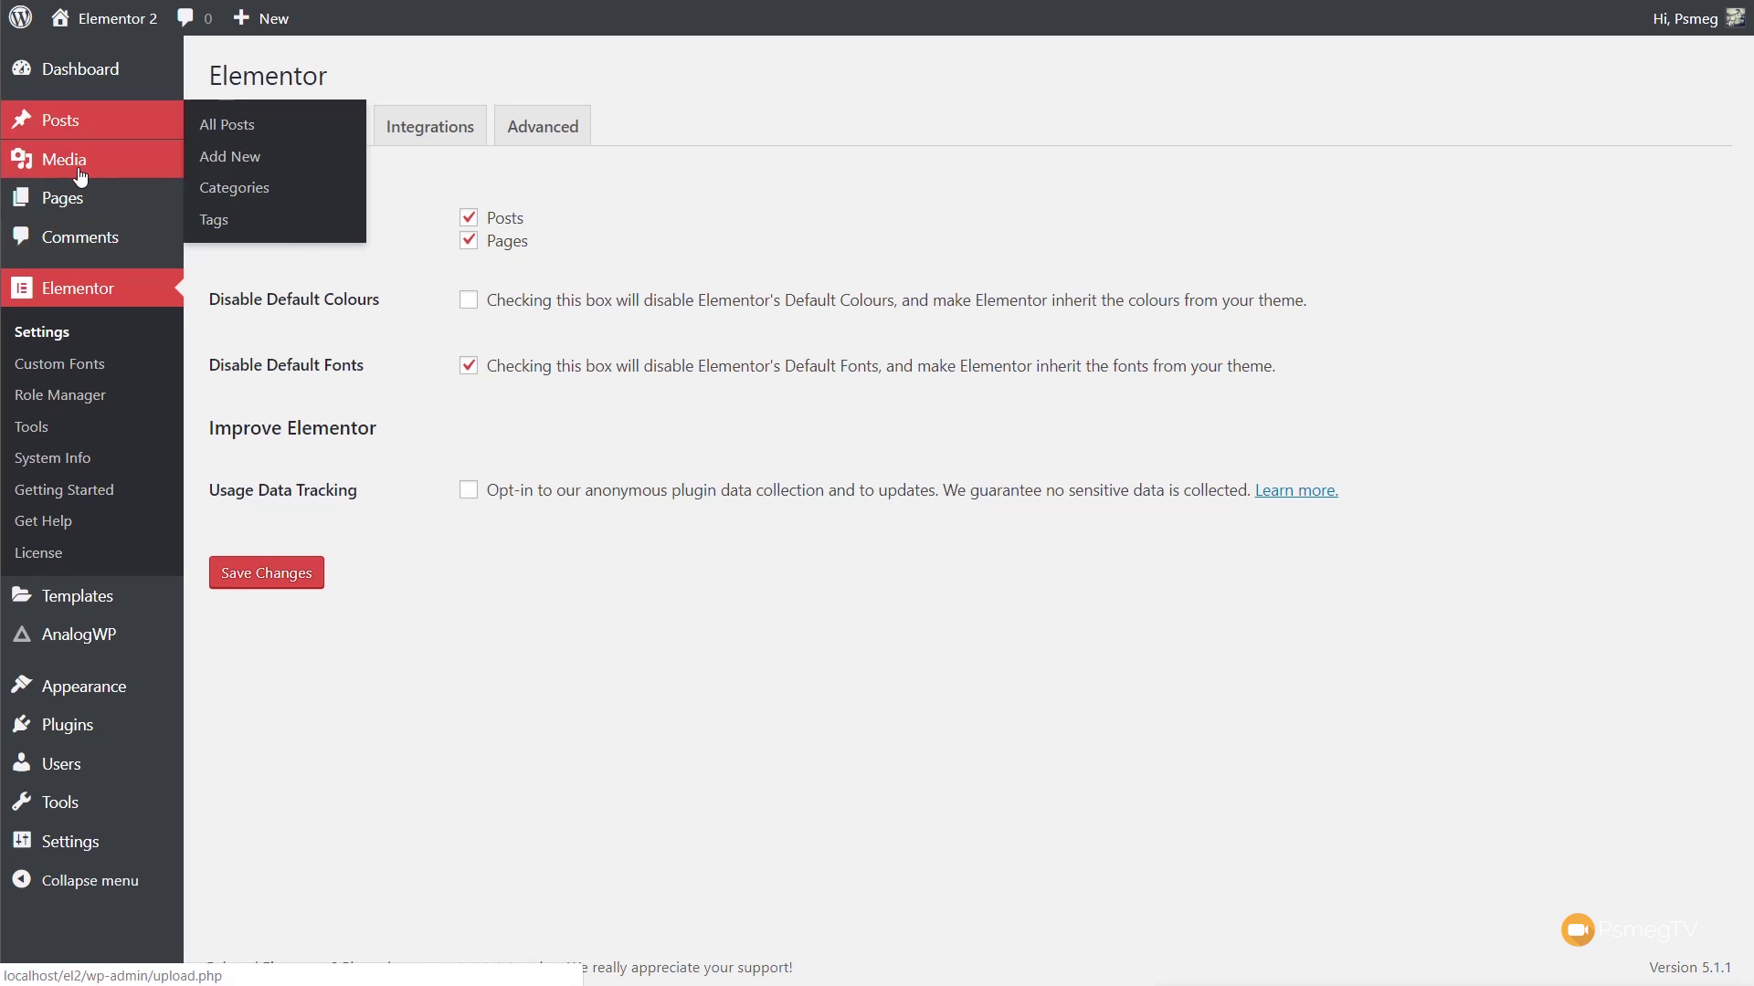
pyautogui.moveTo(145, 207)
pyautogui.click(227, 219)
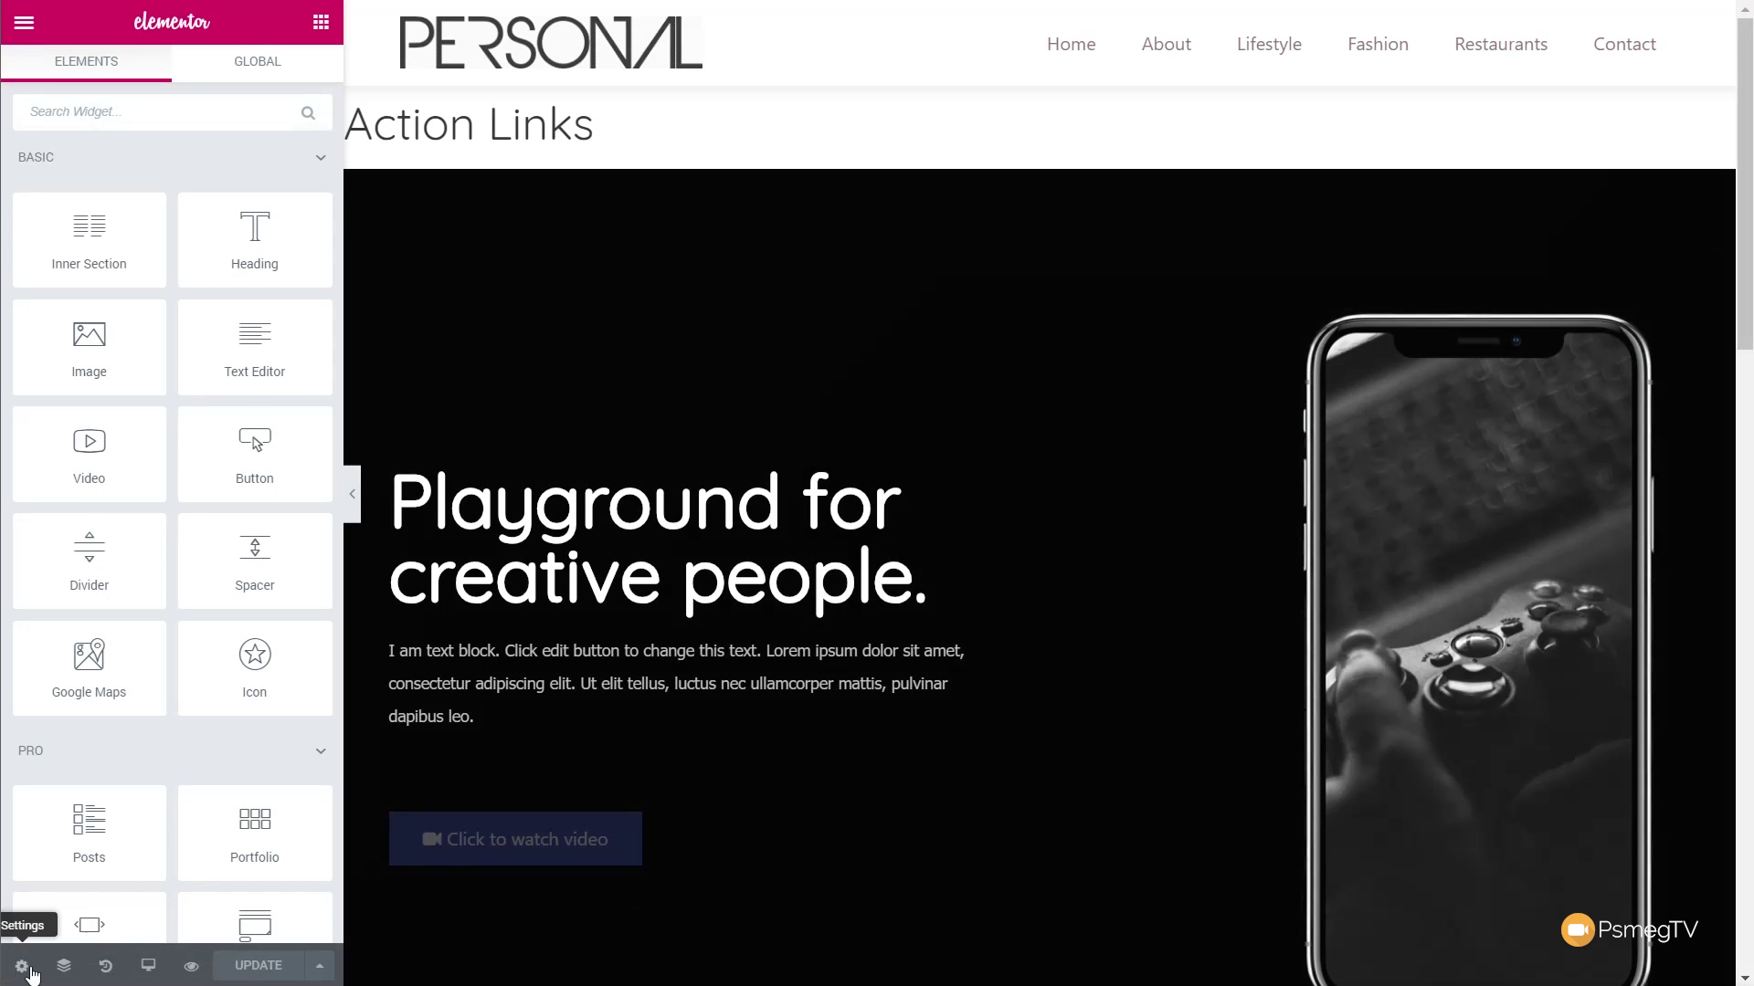
# Open Page Settings > Style, expand Headings Typography, and drop down the Default Headings Font list
pyautogui.click(21, 966)
pyautogui.click(173, 92)
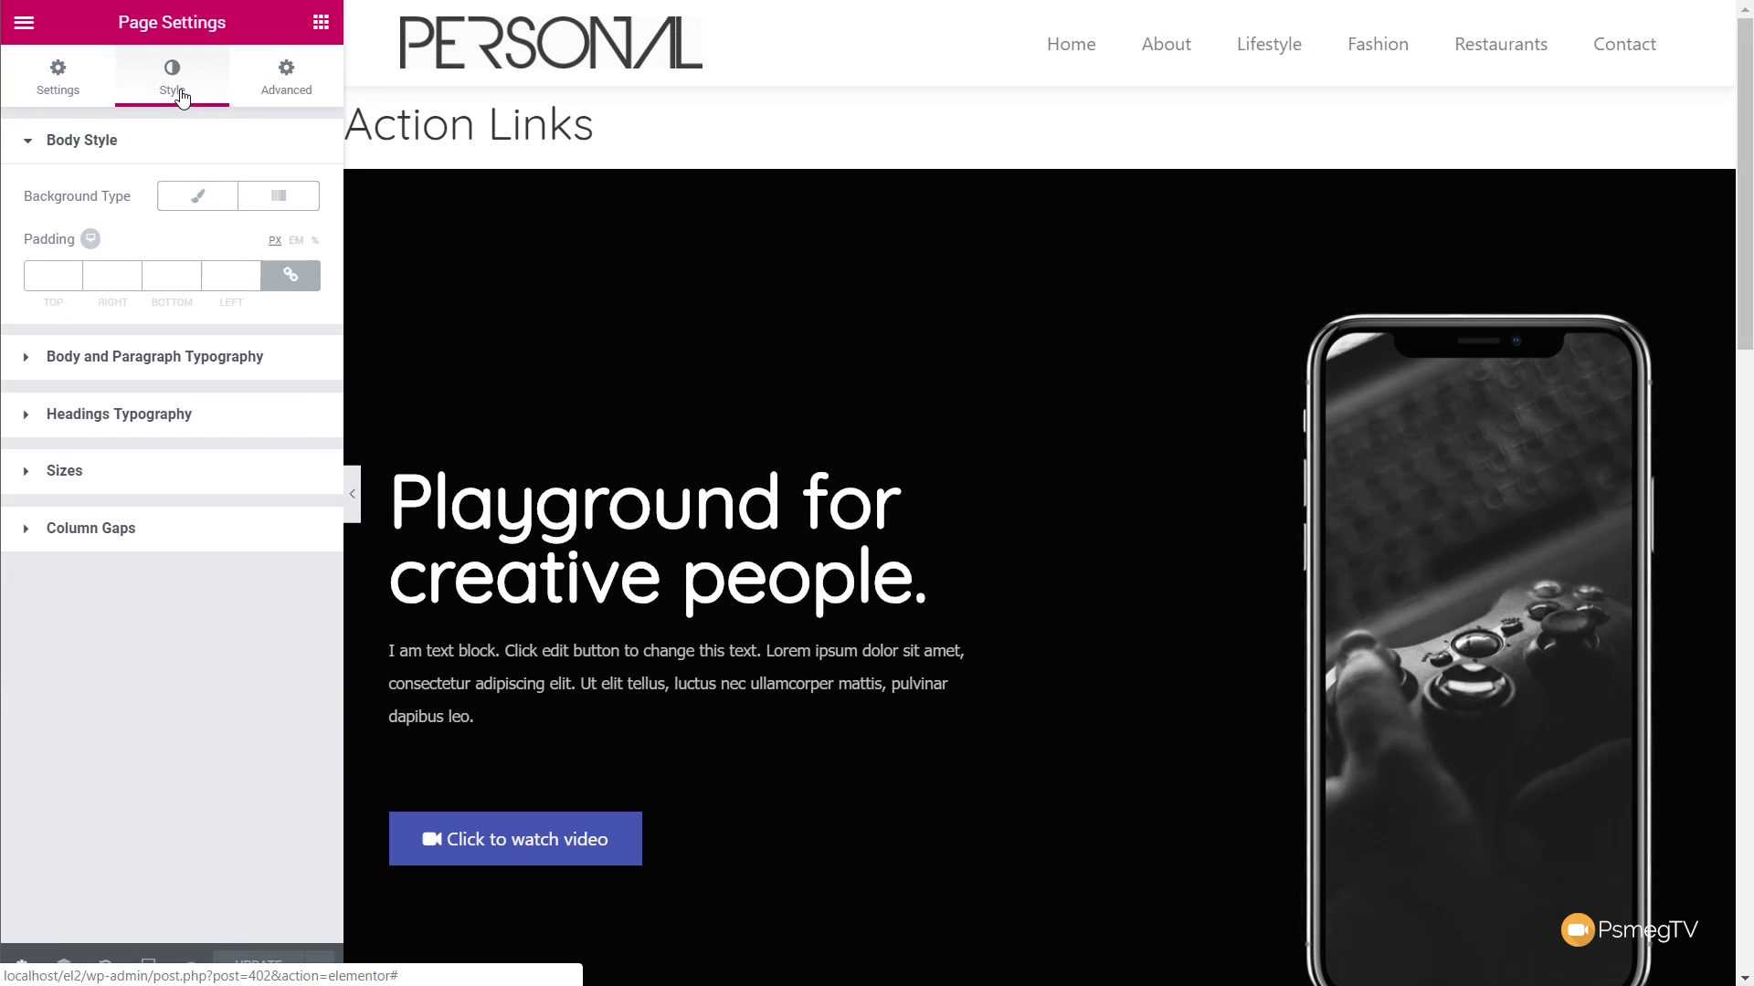
pyautogui.click(162, 365)
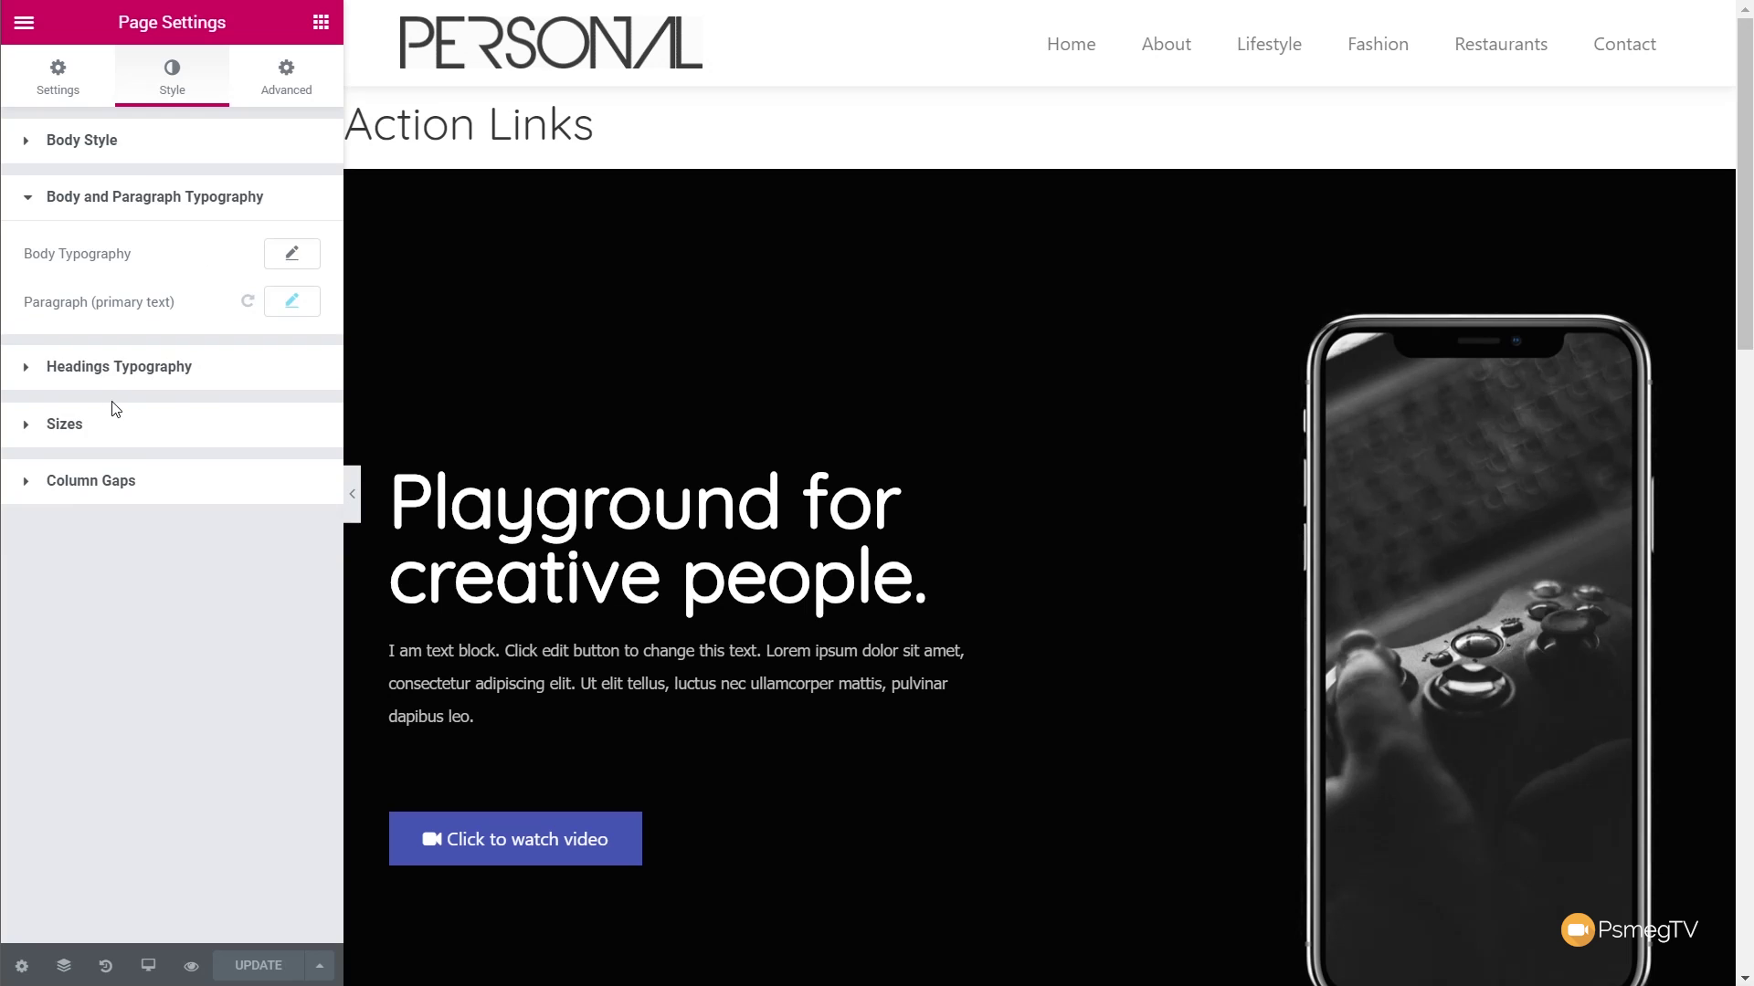
pyautogui.click(137, 370)
pyautogui.scroll(-7, 819, 534)
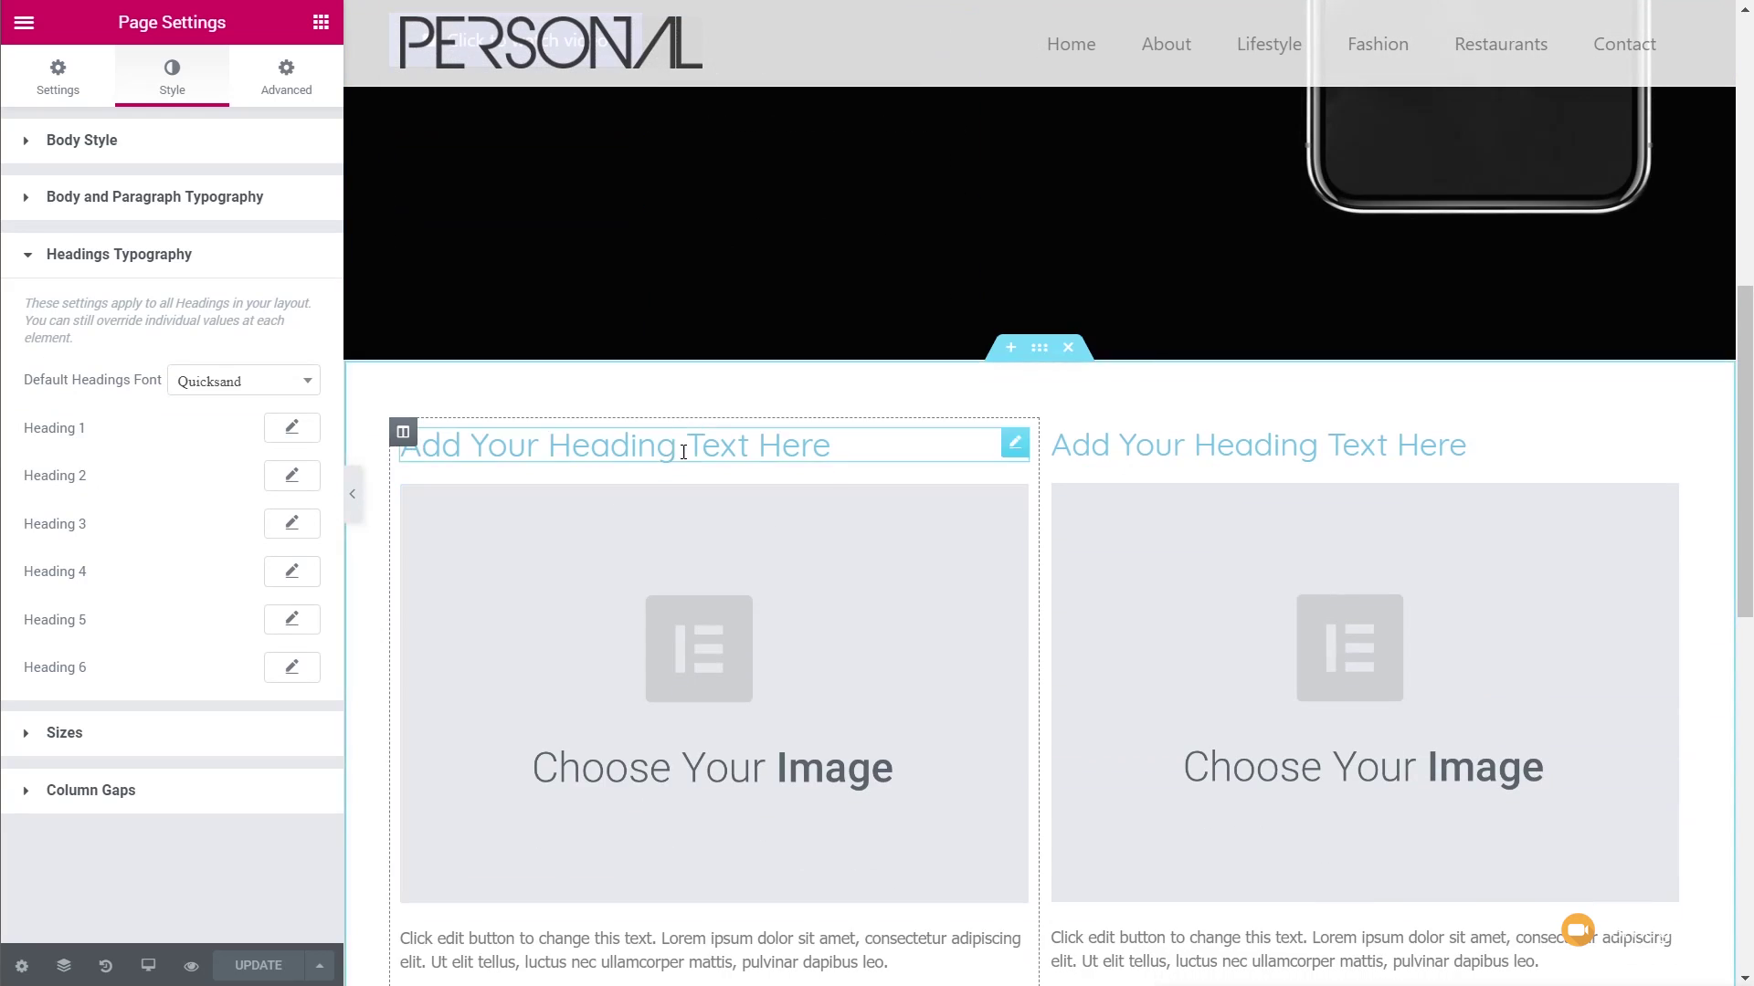
pyautogui.scroll(5, 683, 365)
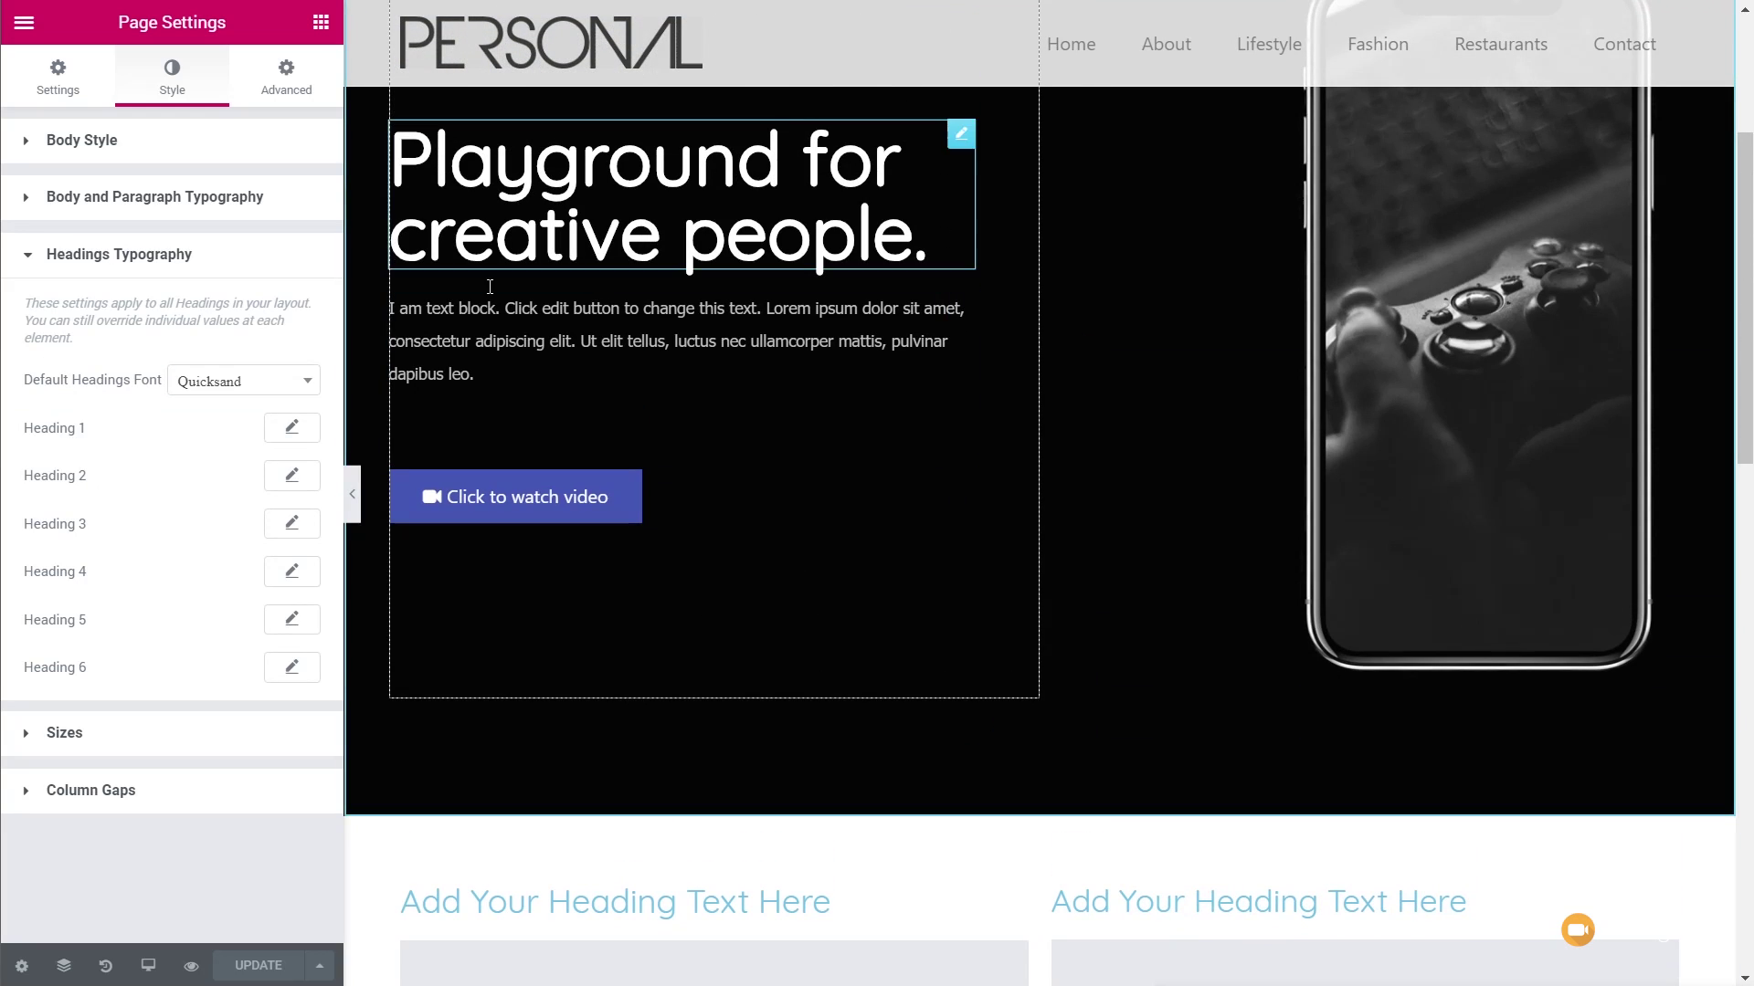
pyautogui.click(271, 387)
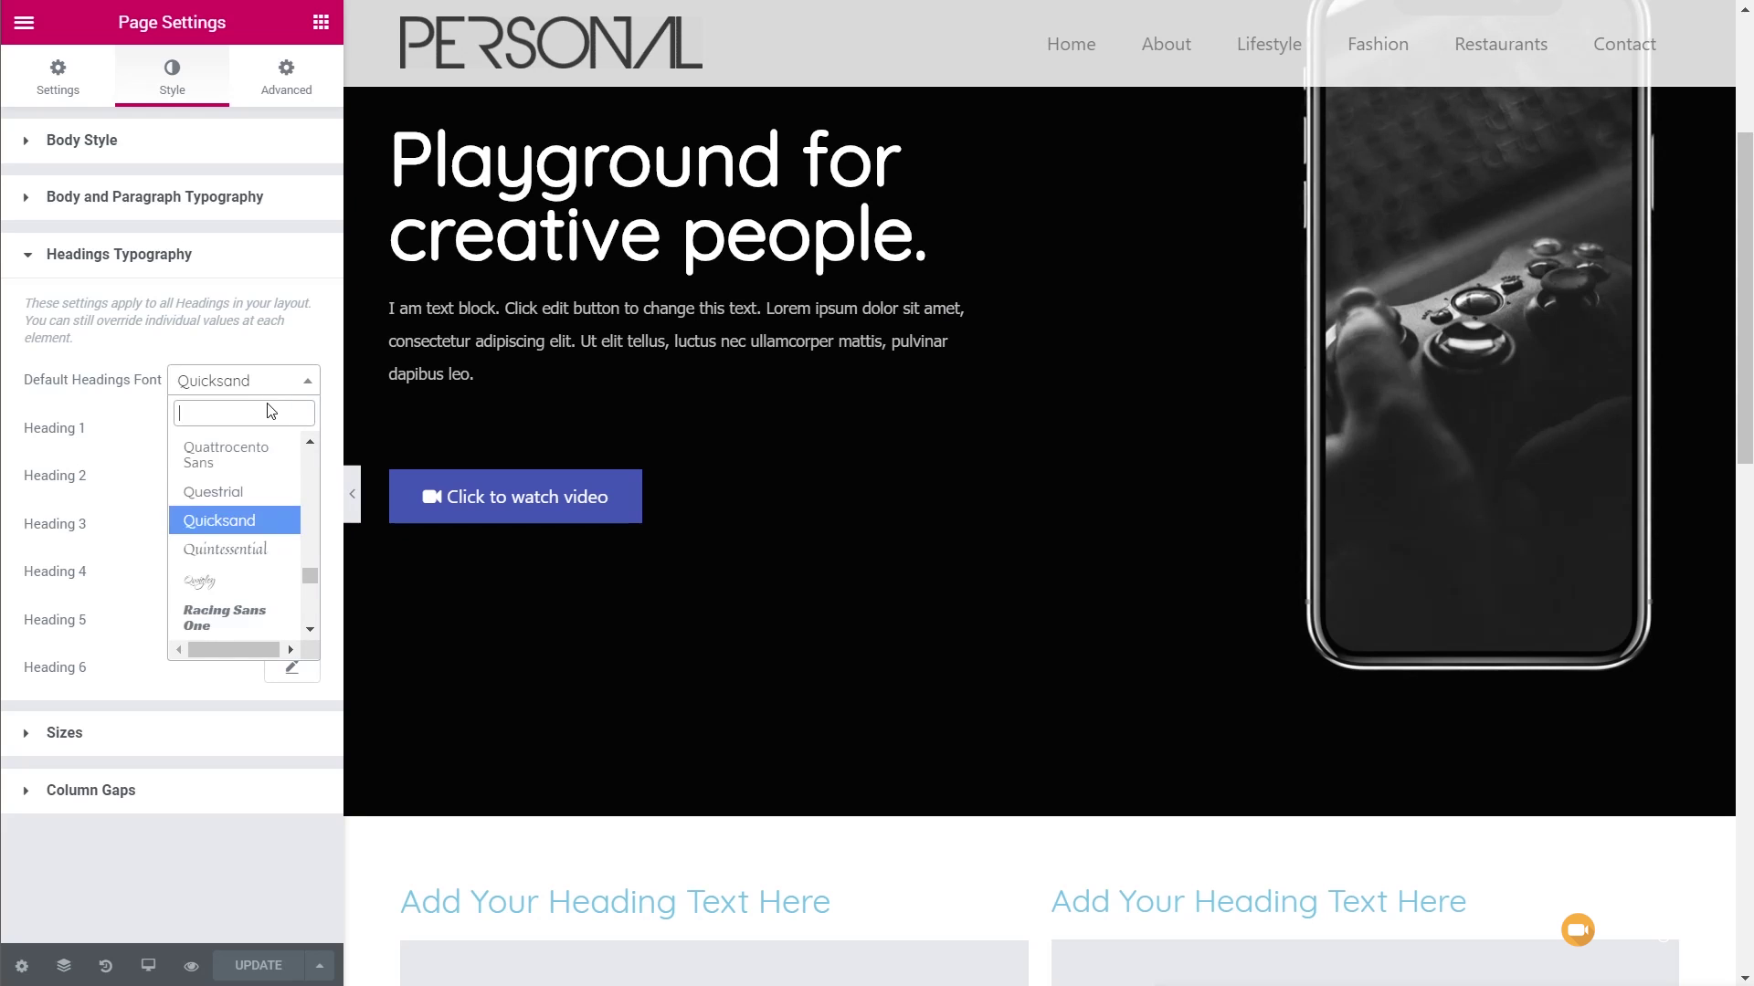
# Switch the default headings font to Racing Sans One
pyautogui.click(233, 614)
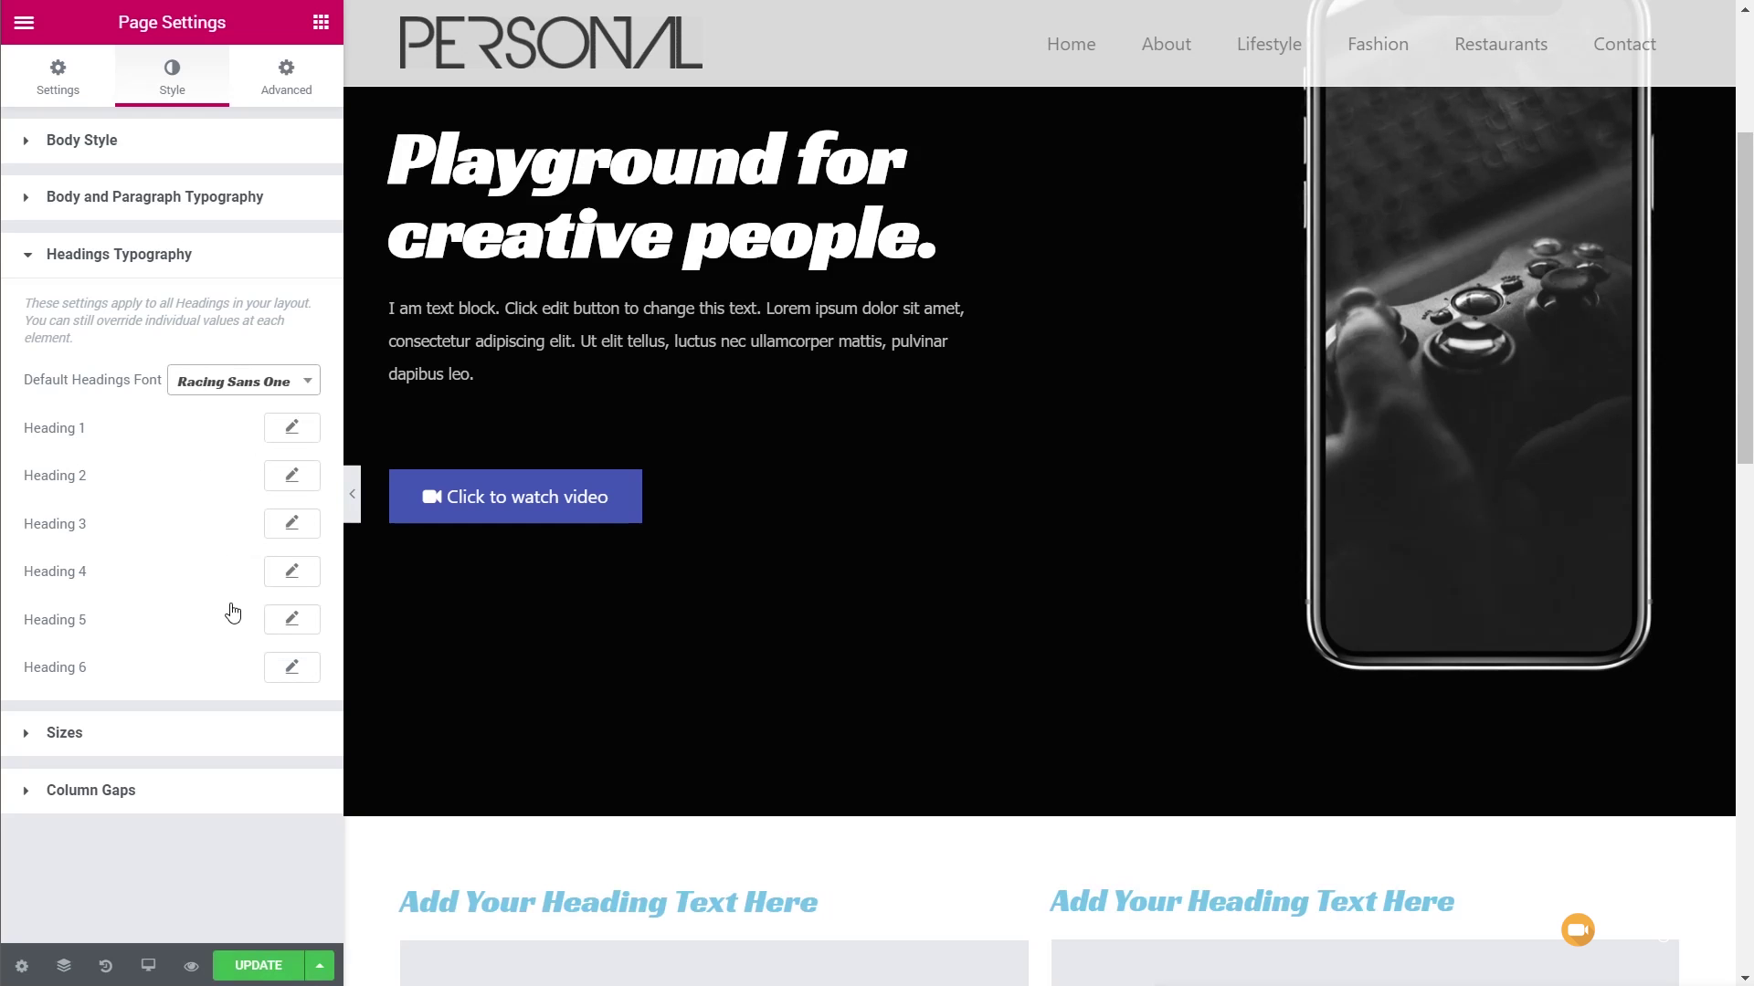
pyautogui.scroll(-4, 798, 575)
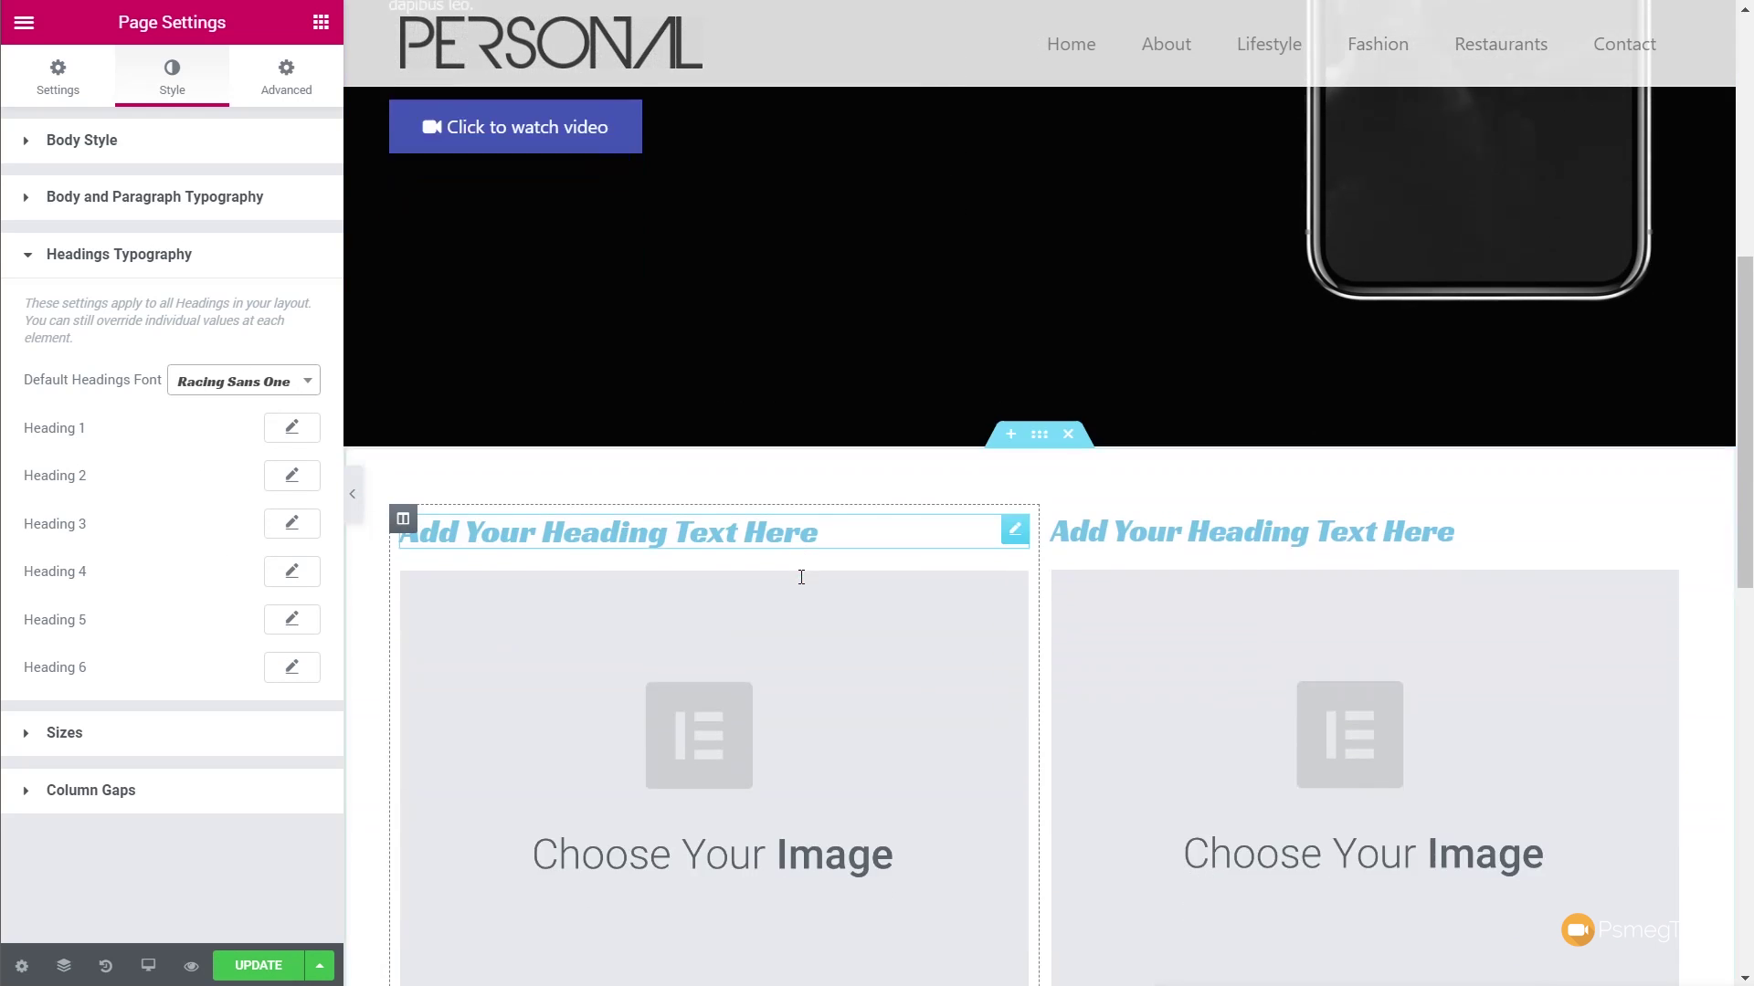
pyautogui.scroll(-1, 799, 577)
pyautogui.scroll(4, 798, 578)
# Set the default headings font back to Quicksand by searching 'quic'
pyautogui.click(292, 391)
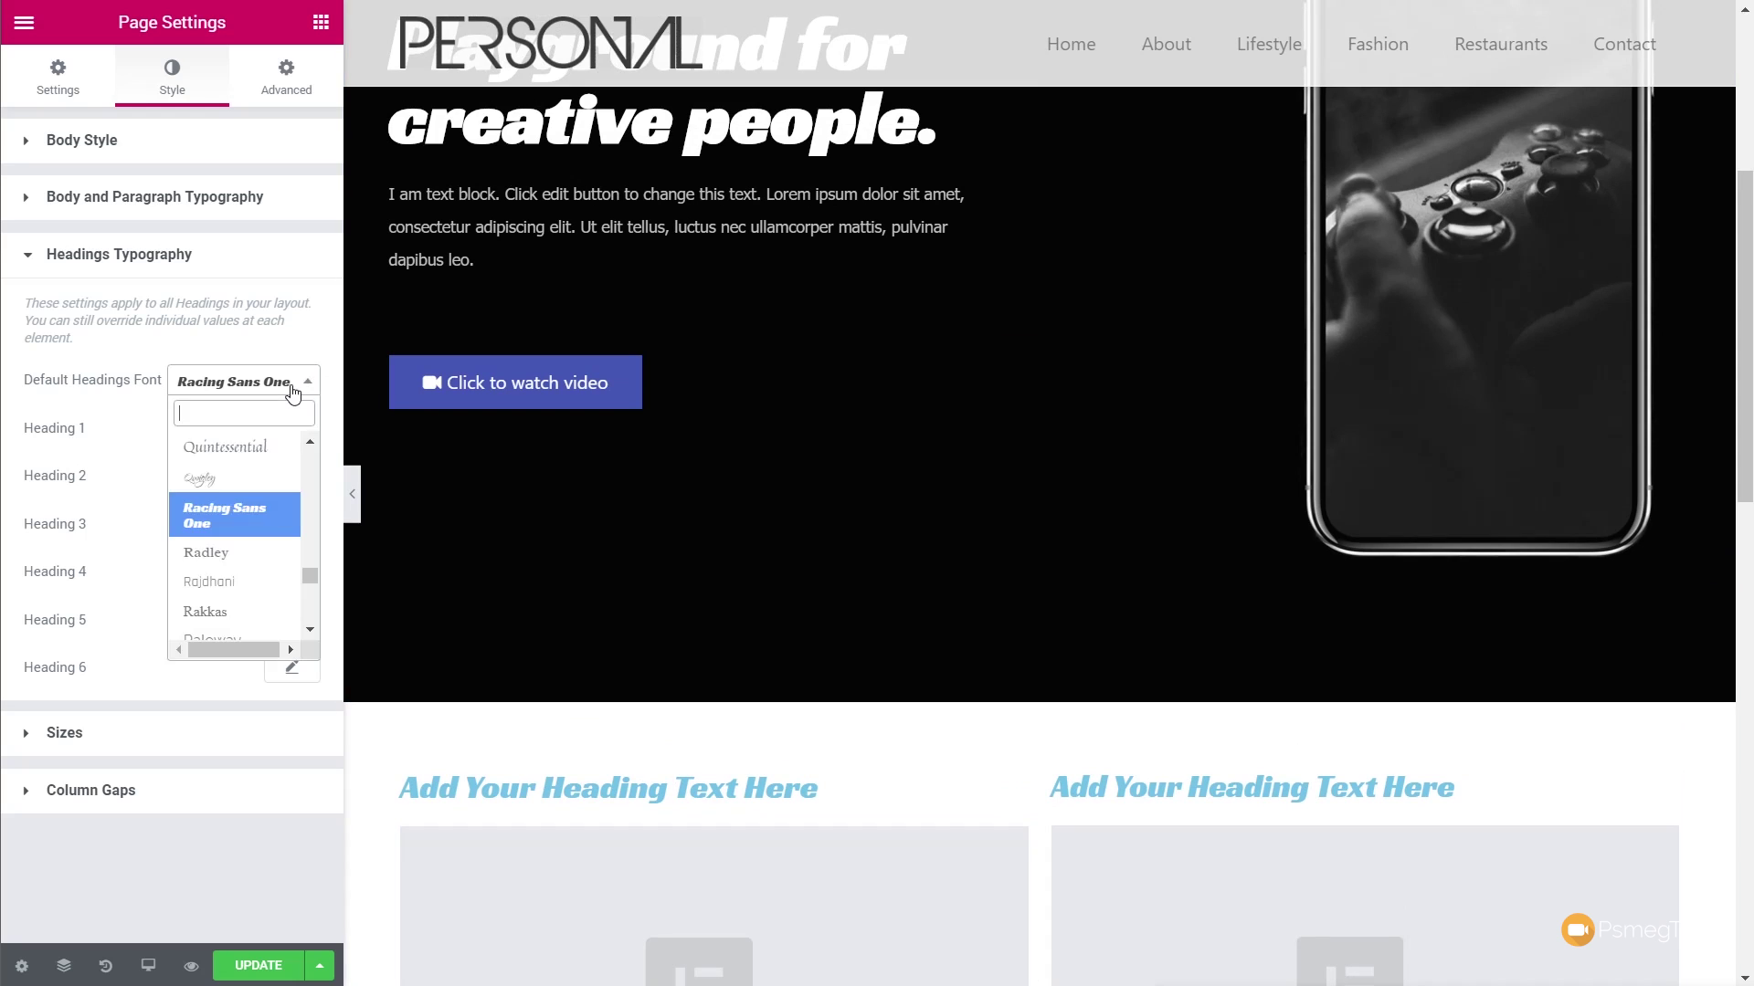
pyautogui.moveTo(307, 577); pyautogui.dragTo(309, 451)
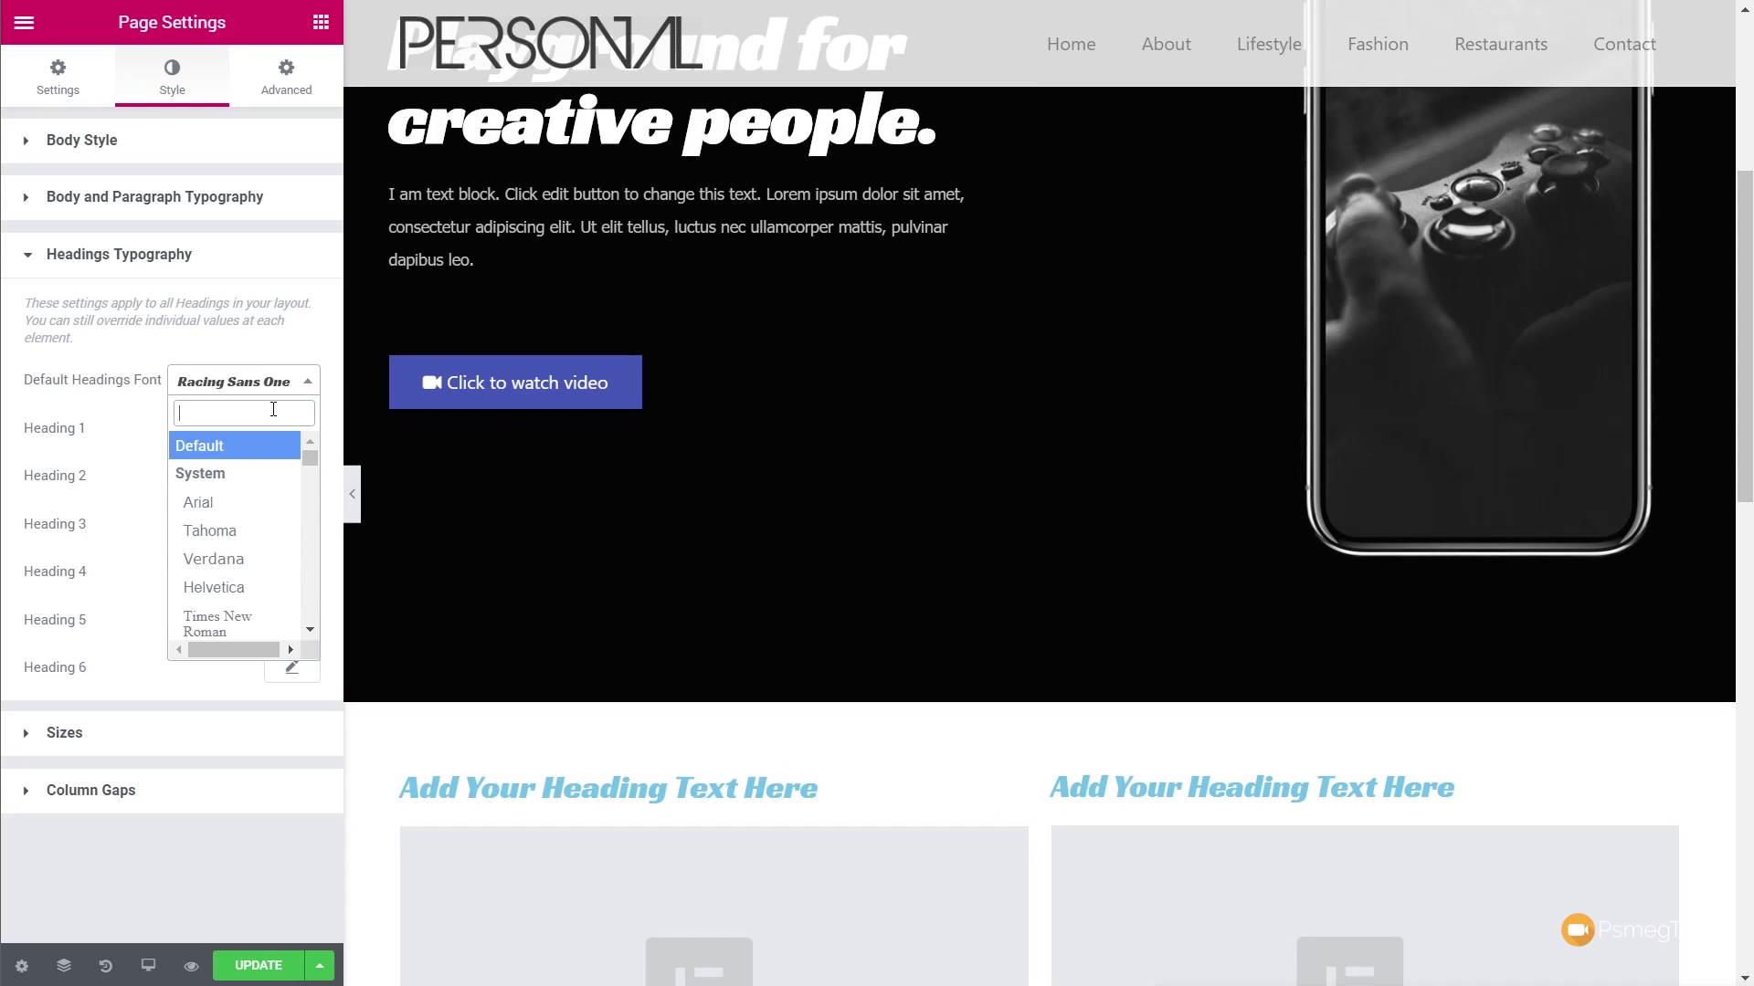
pyautogui.write('quic')
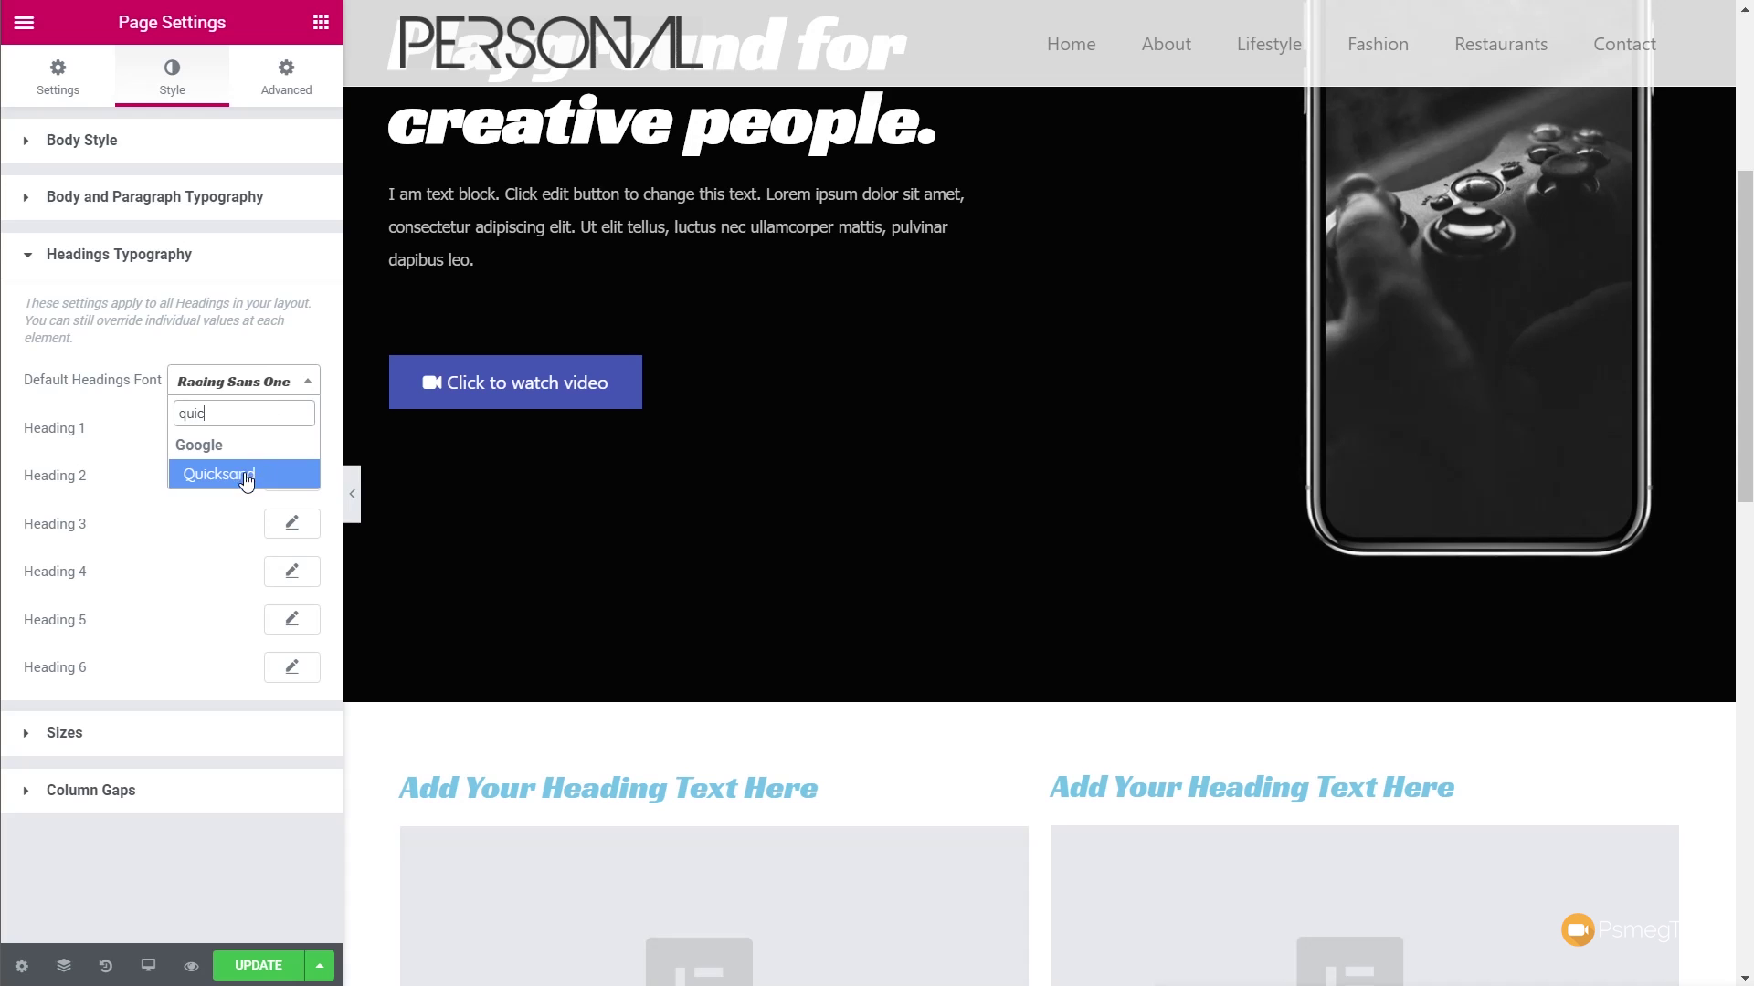
pyautogui.click(246, 481)
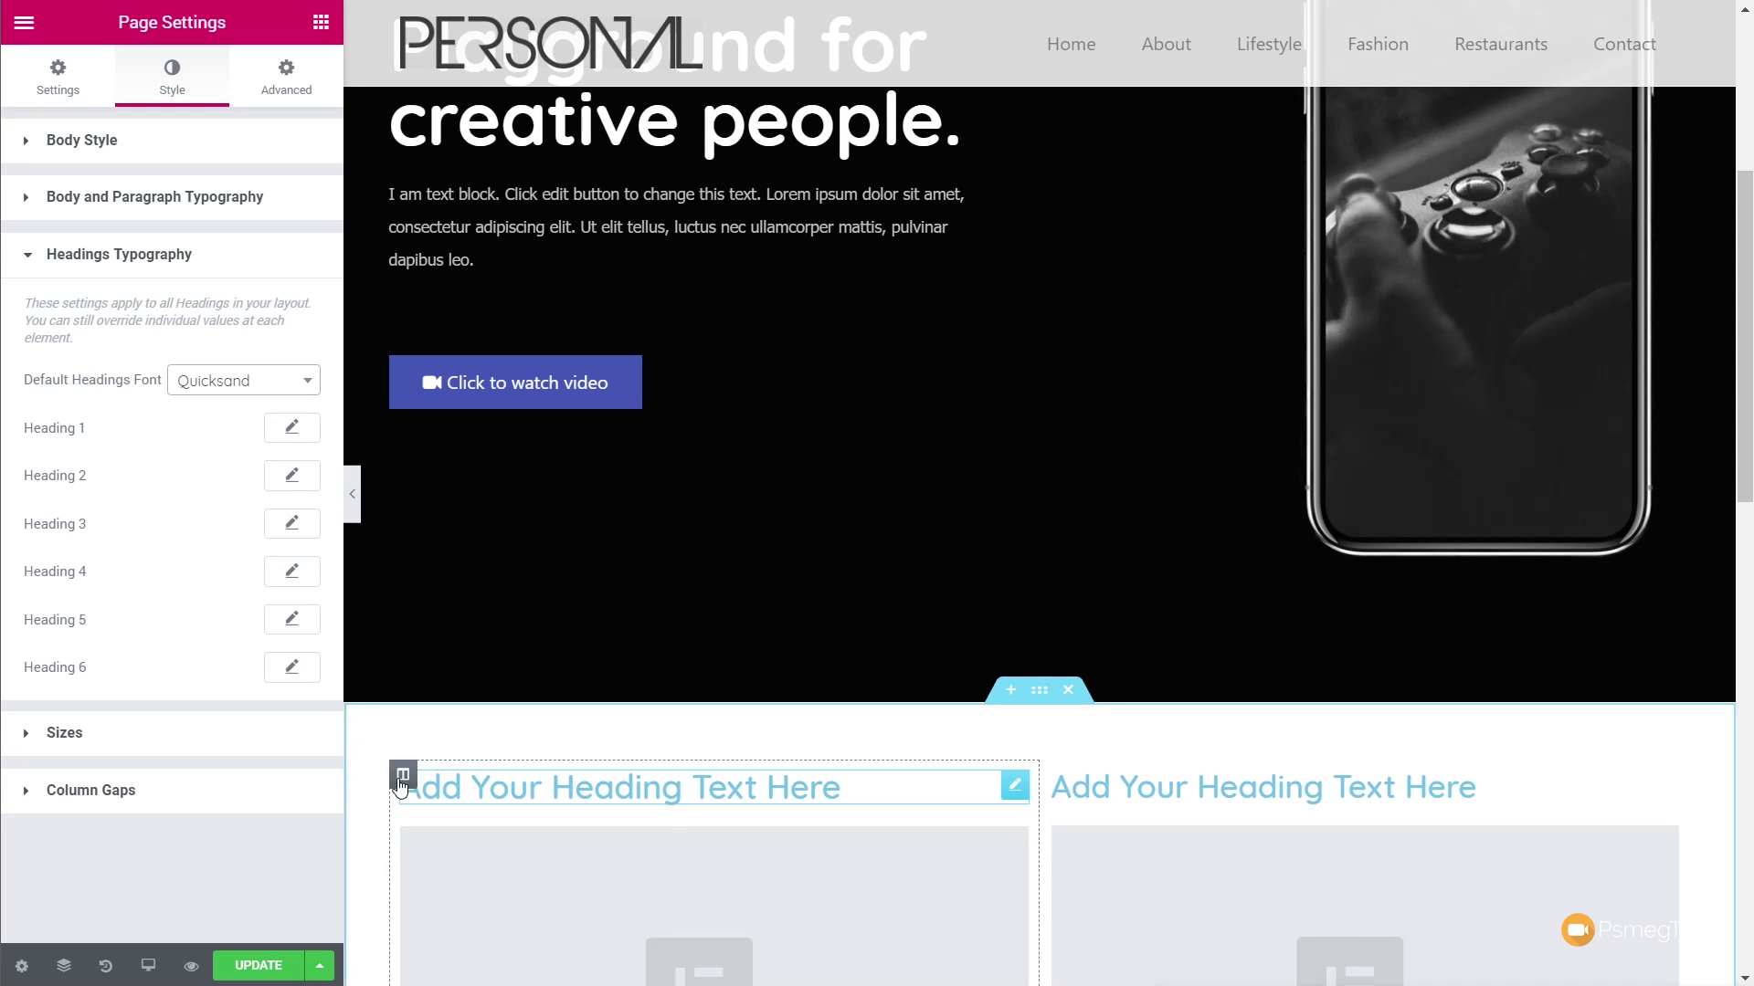
pyautogui.scroll(-5, 393, 787)
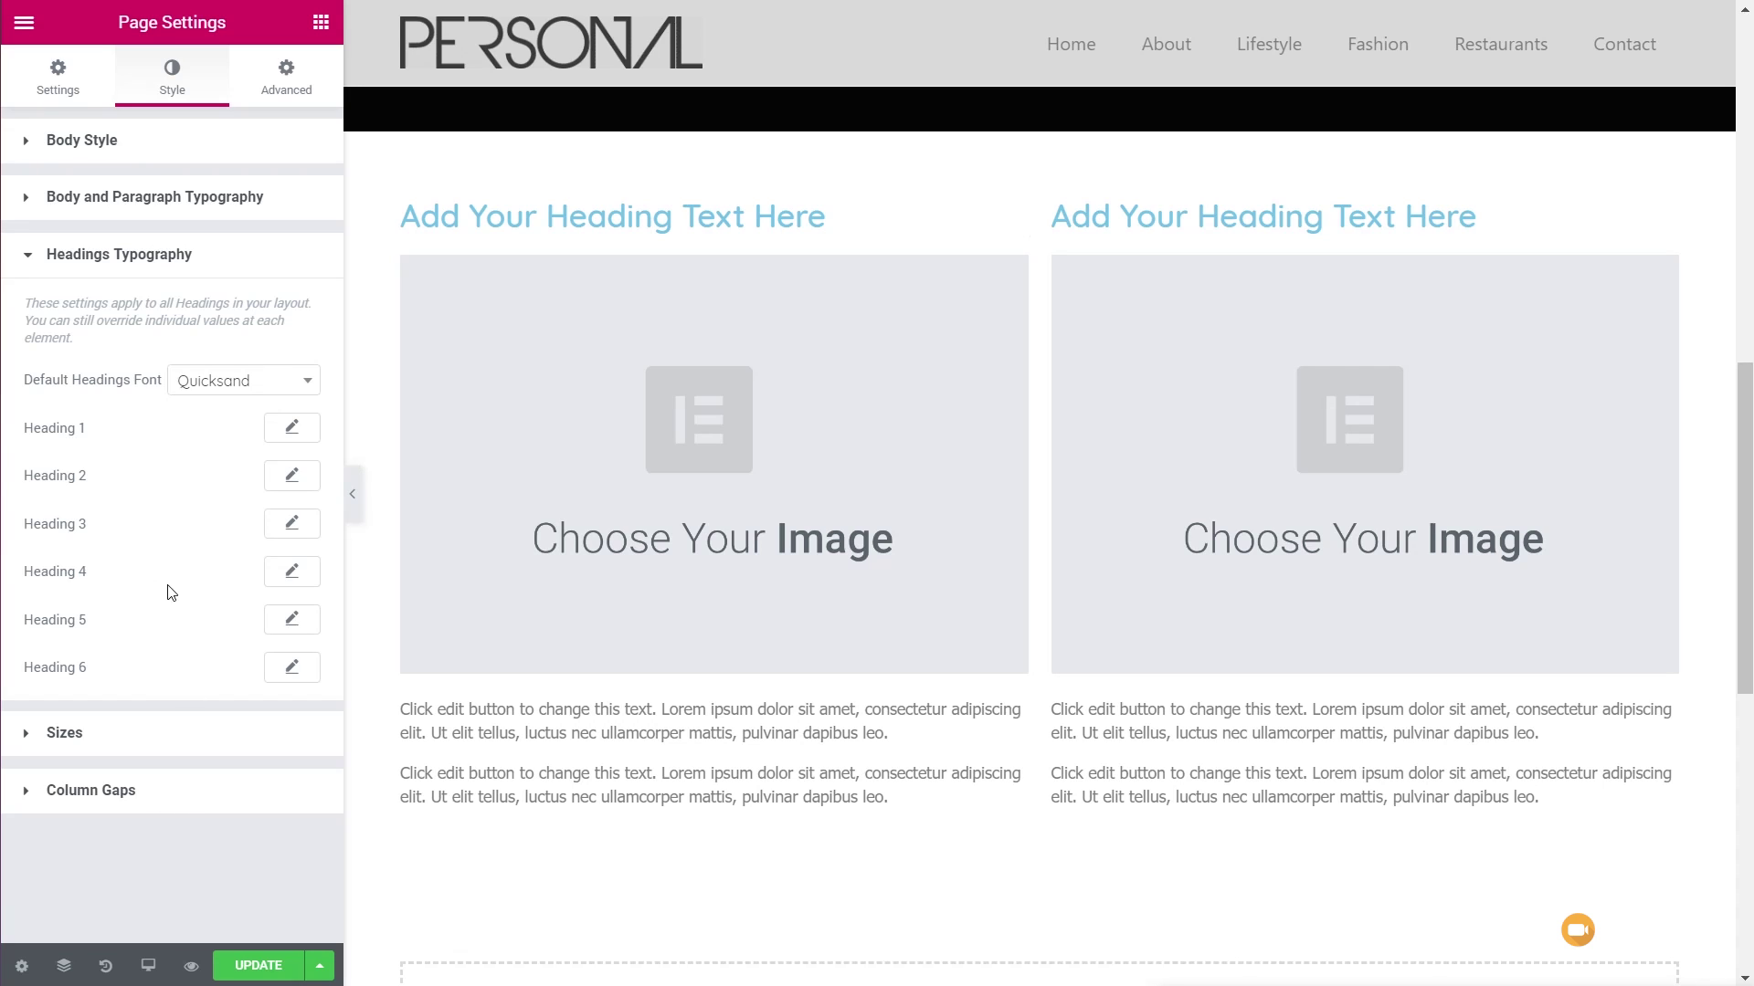
pyautogui.click(284, 536)
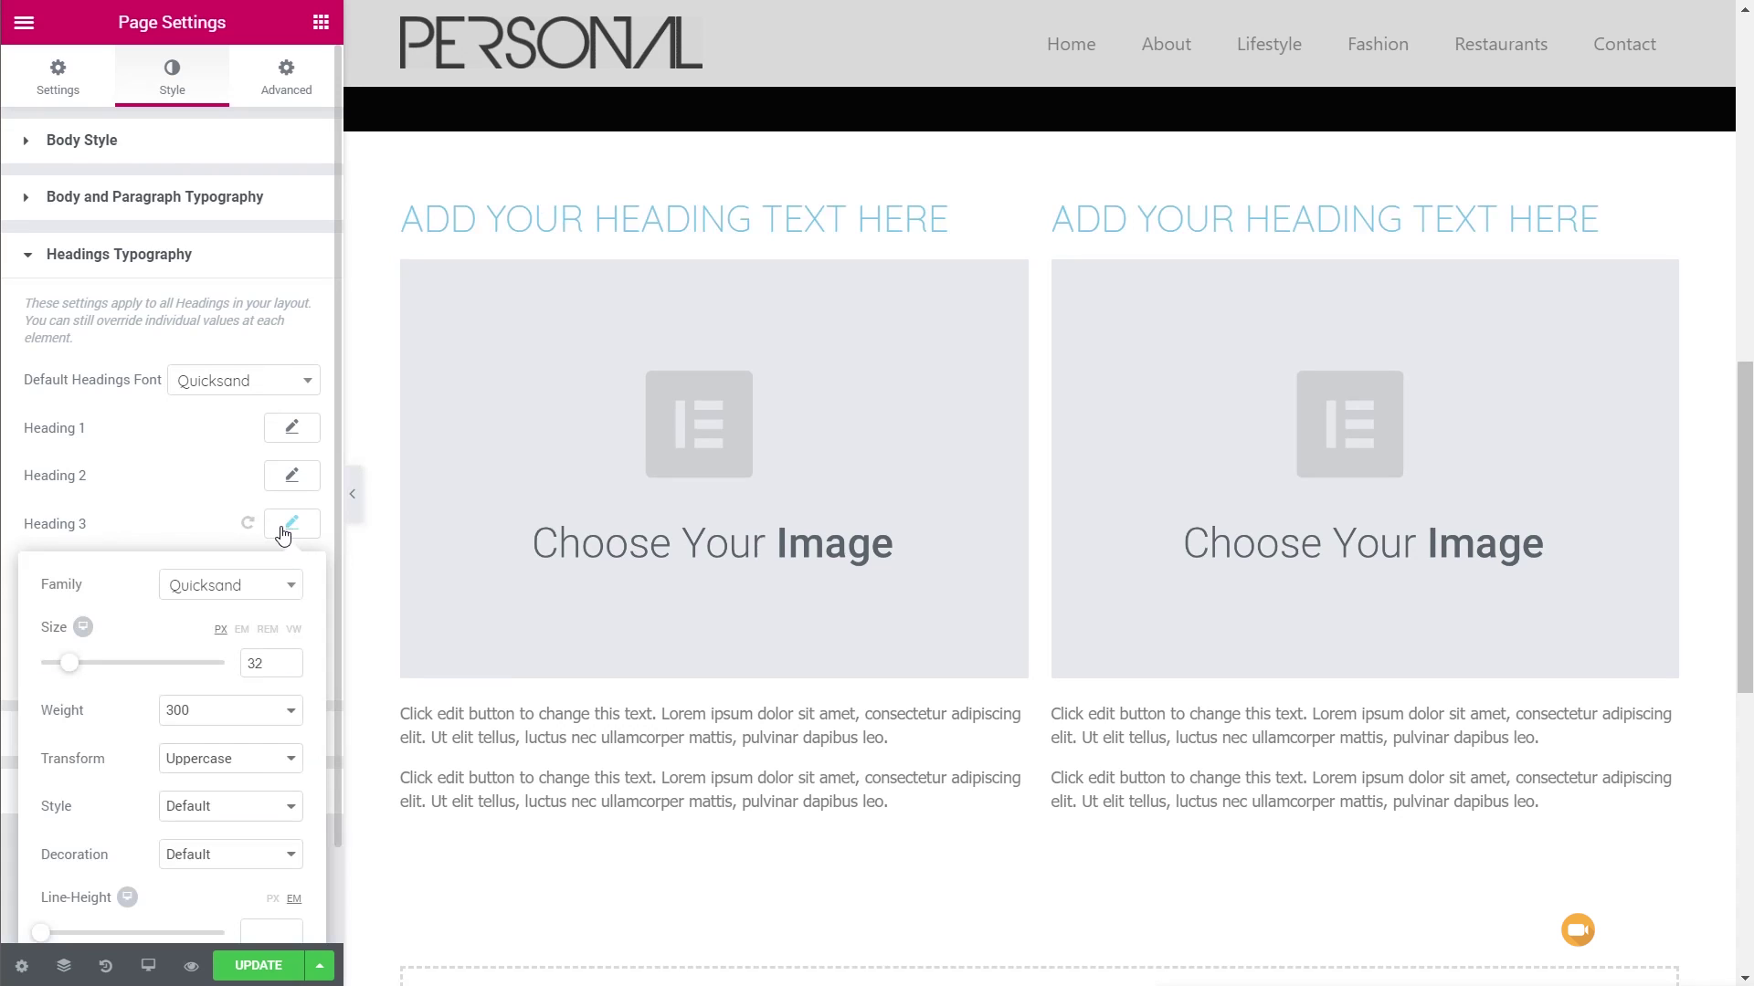
pyautogui.click(256, 594)
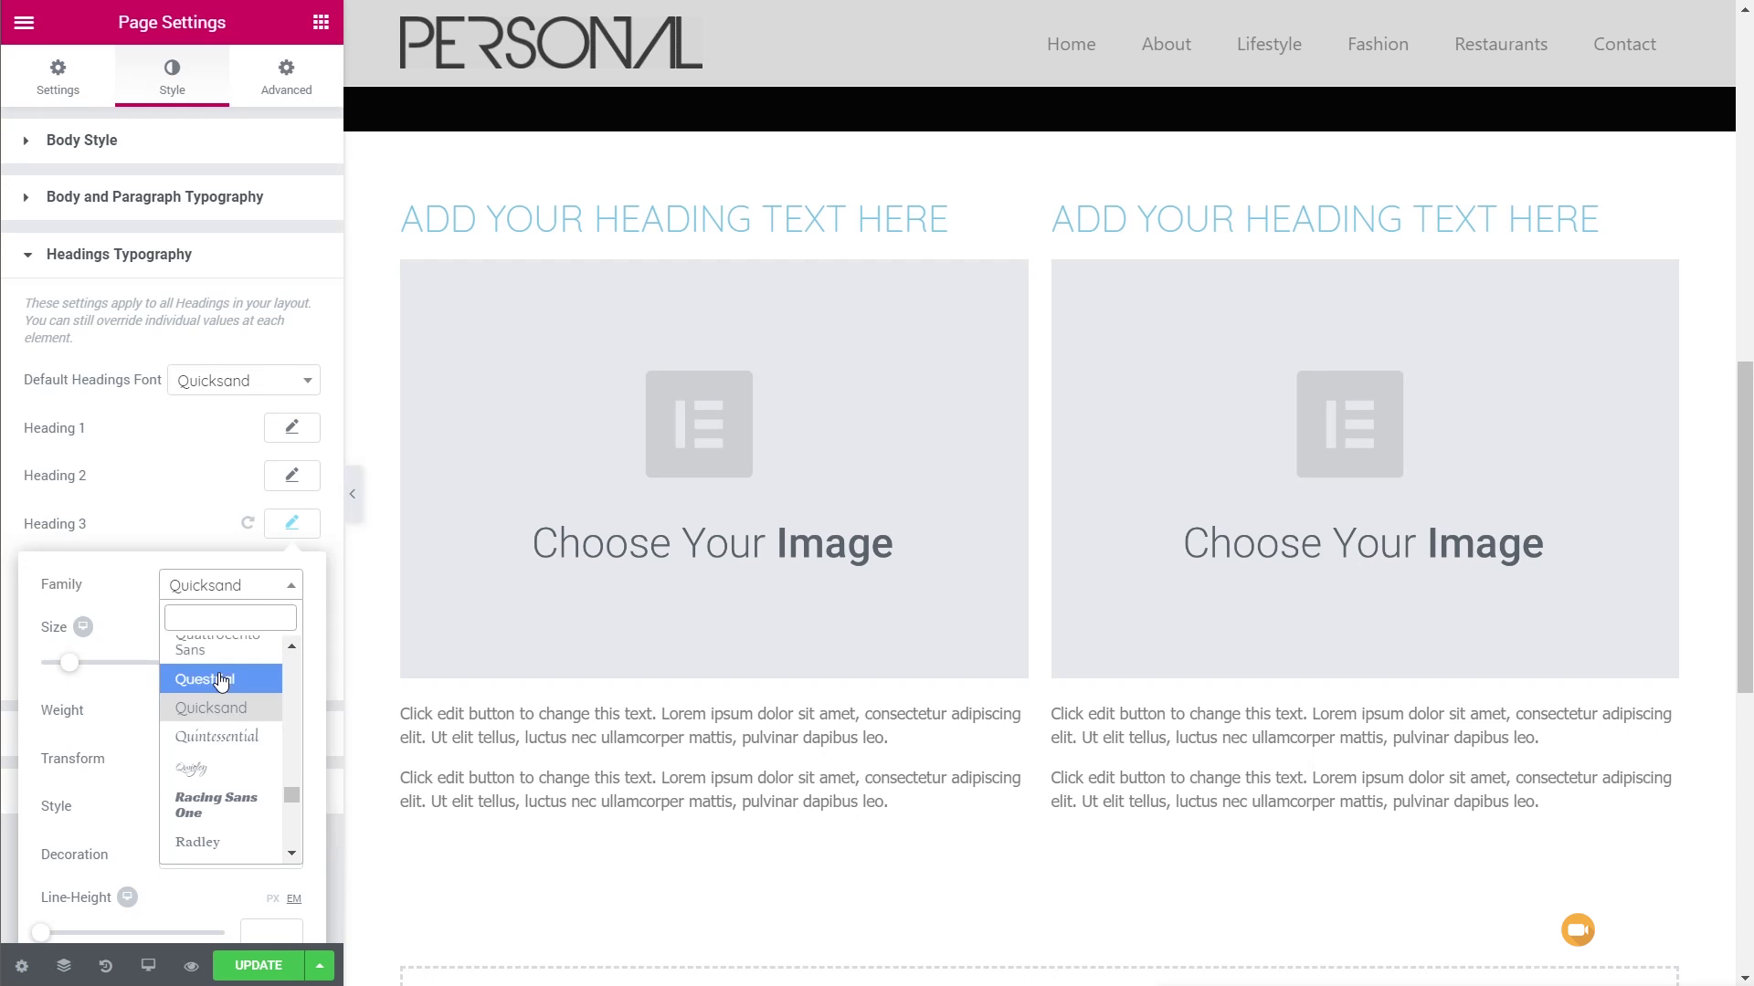
pyautogui.click(215, 799)
pyautogui.scroll(8, 513, 645)
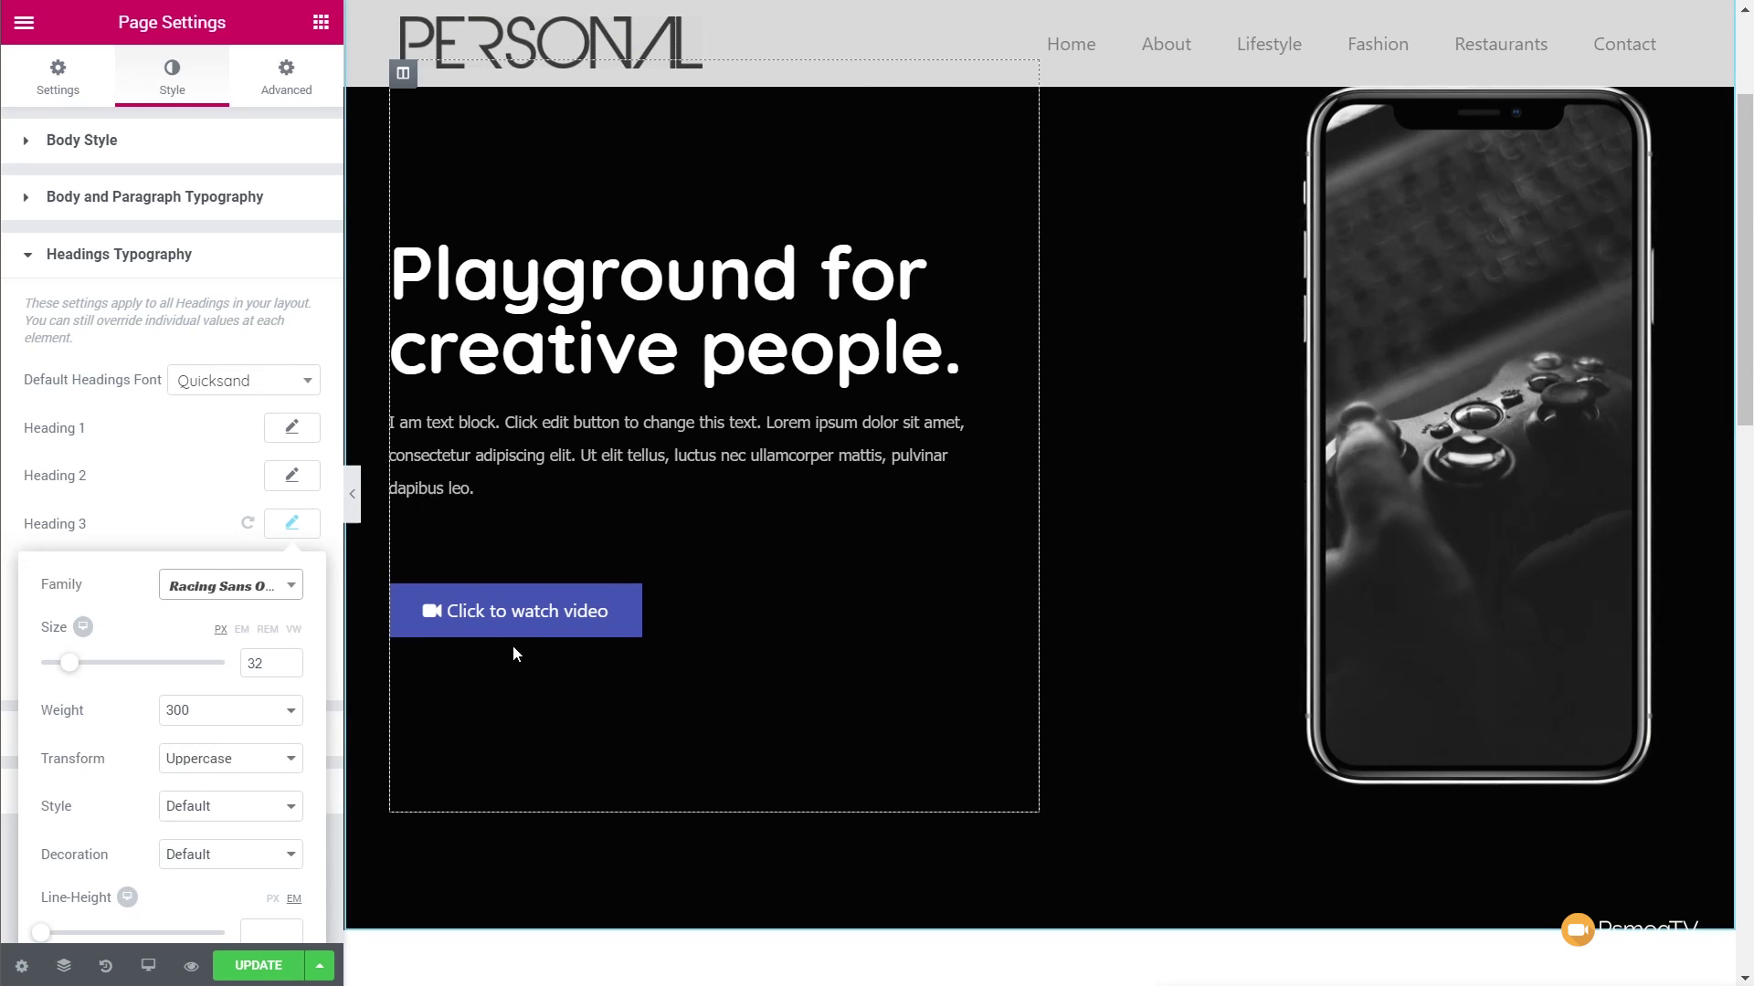
pyautogui.scroll(-8, 512, 645)
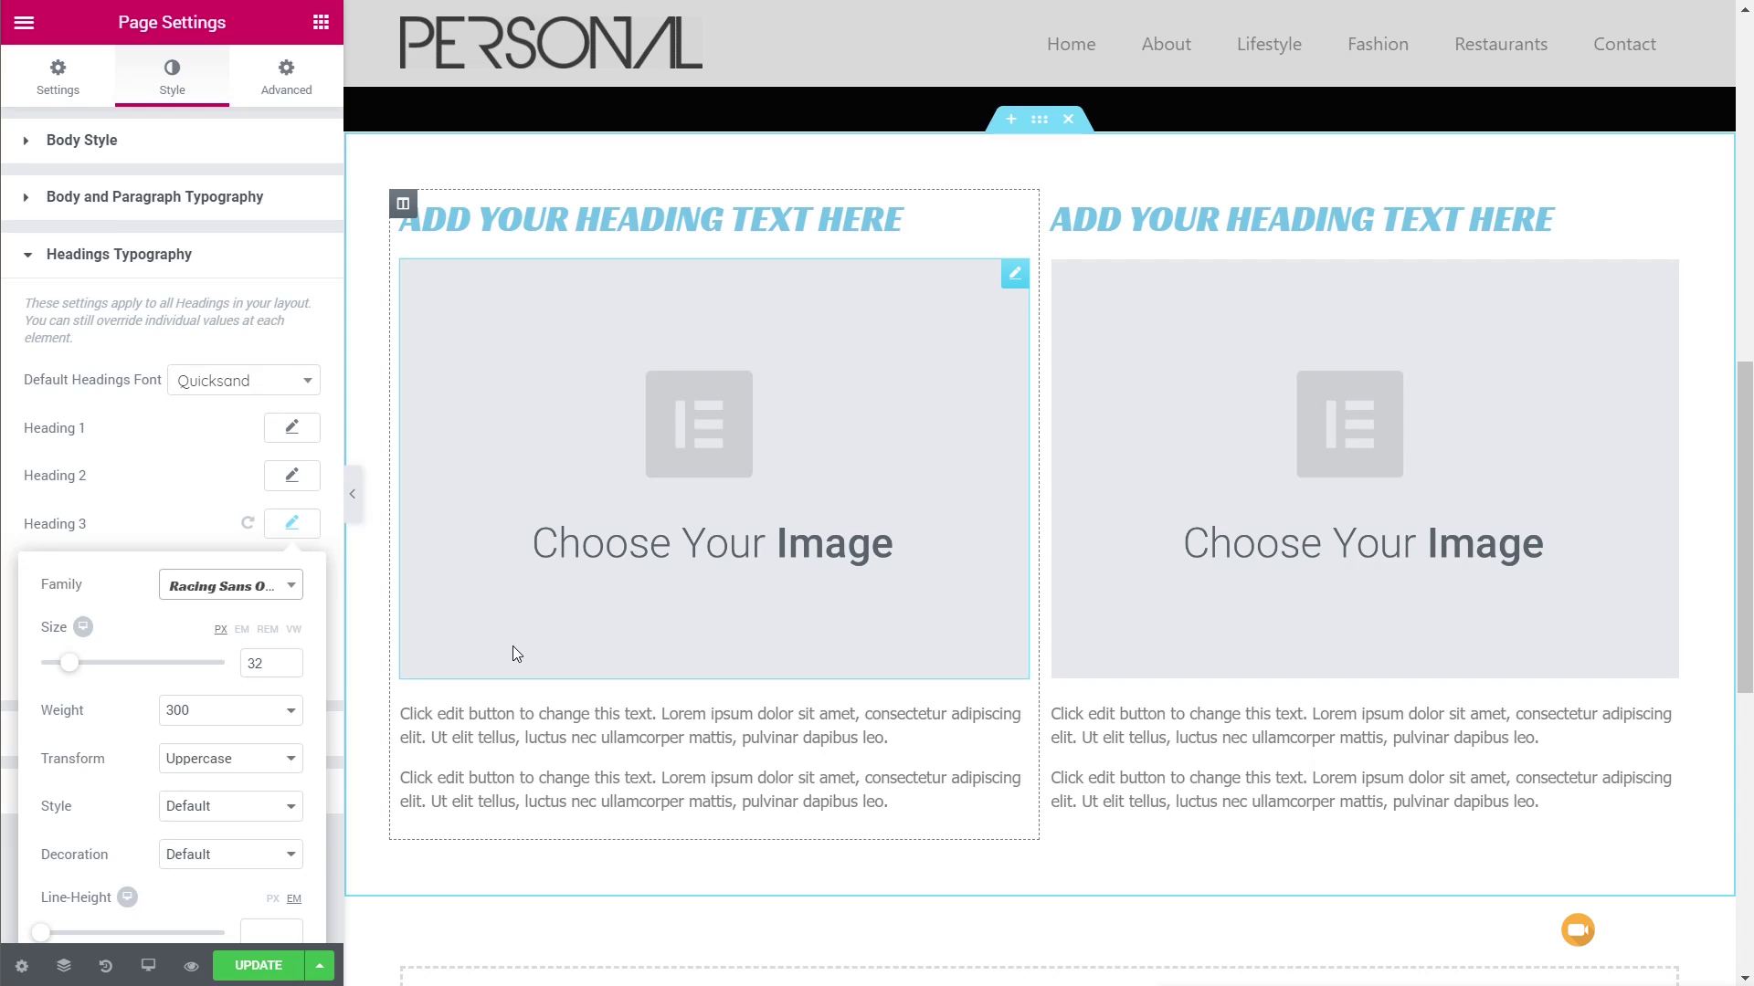
pyautogui.click(246, 524)
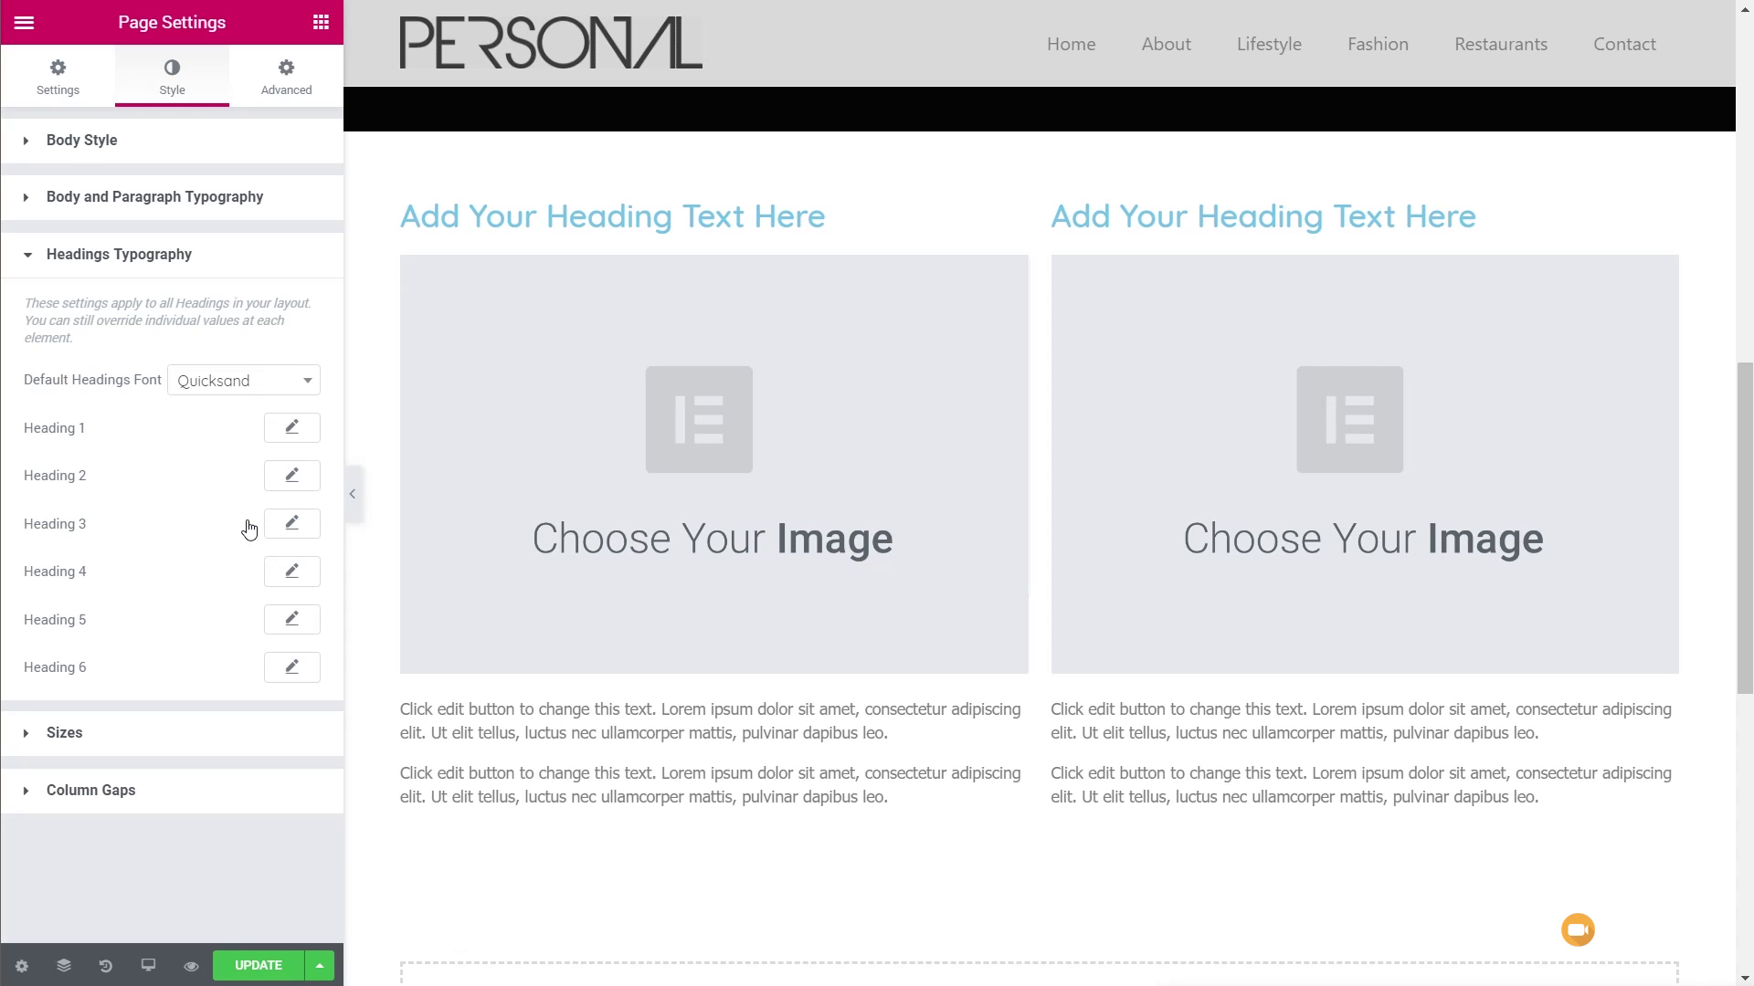
# Expand the Sizes section and open the left column's heading widget for editing
pyautogui.click(81, 735)
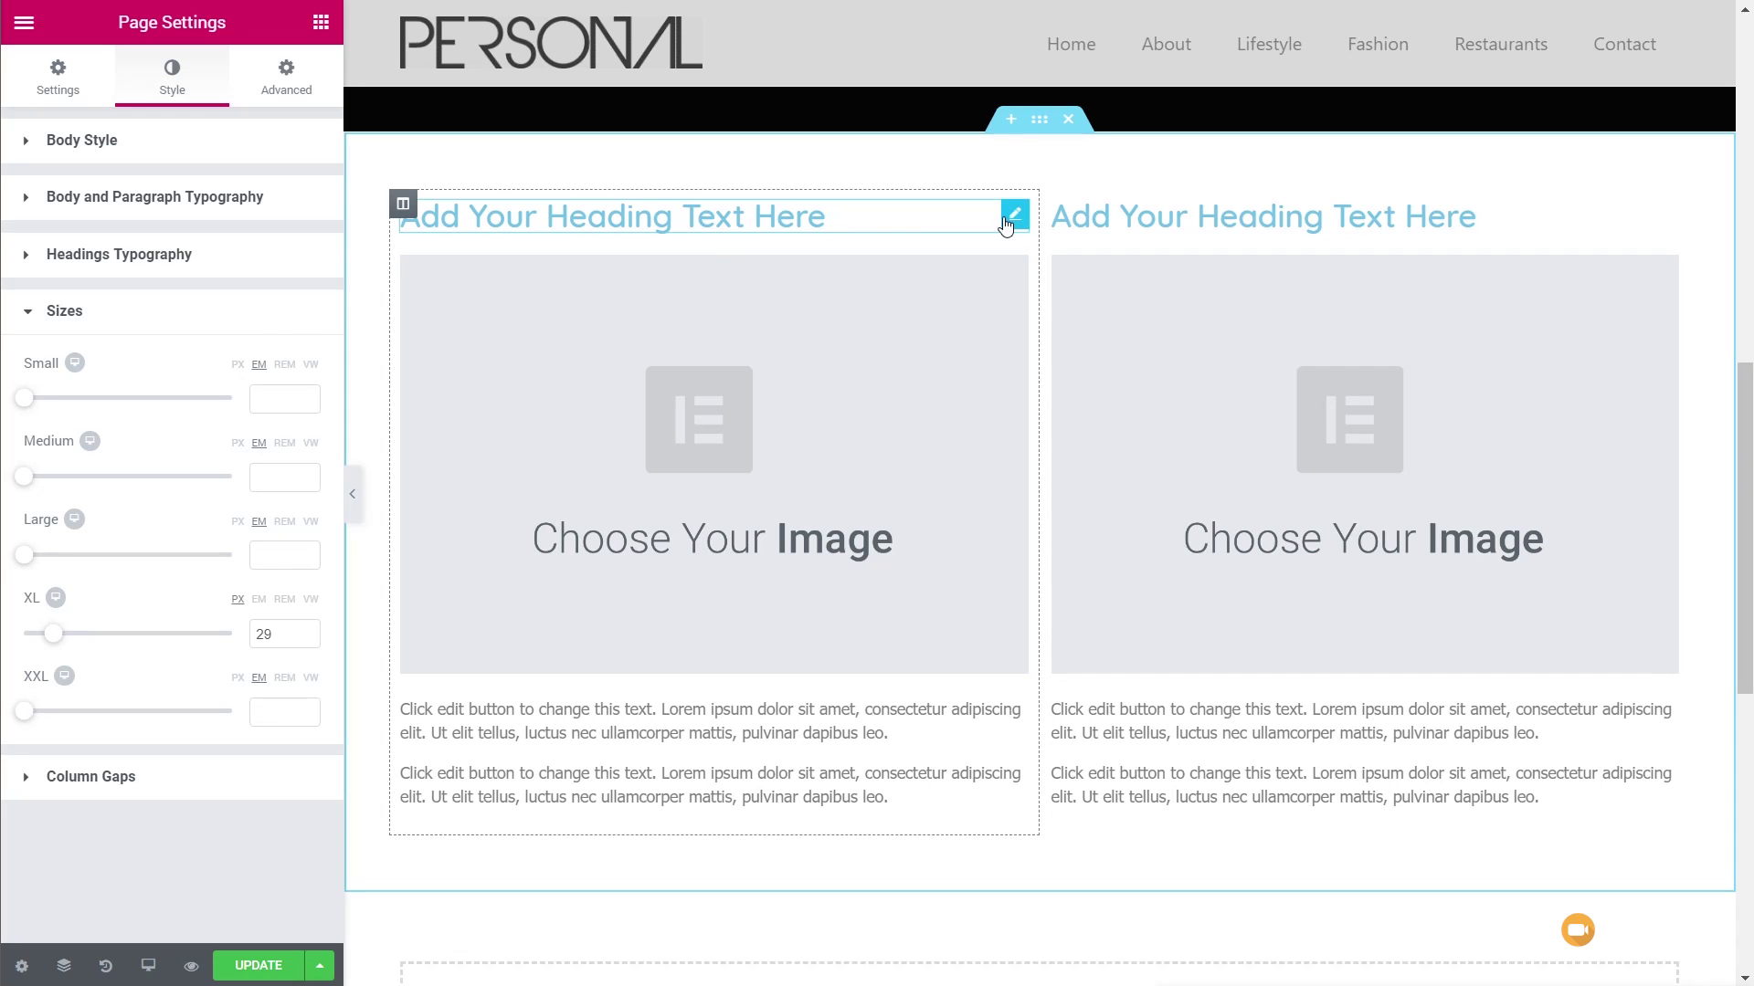
pyautogui.click(1005, 224)
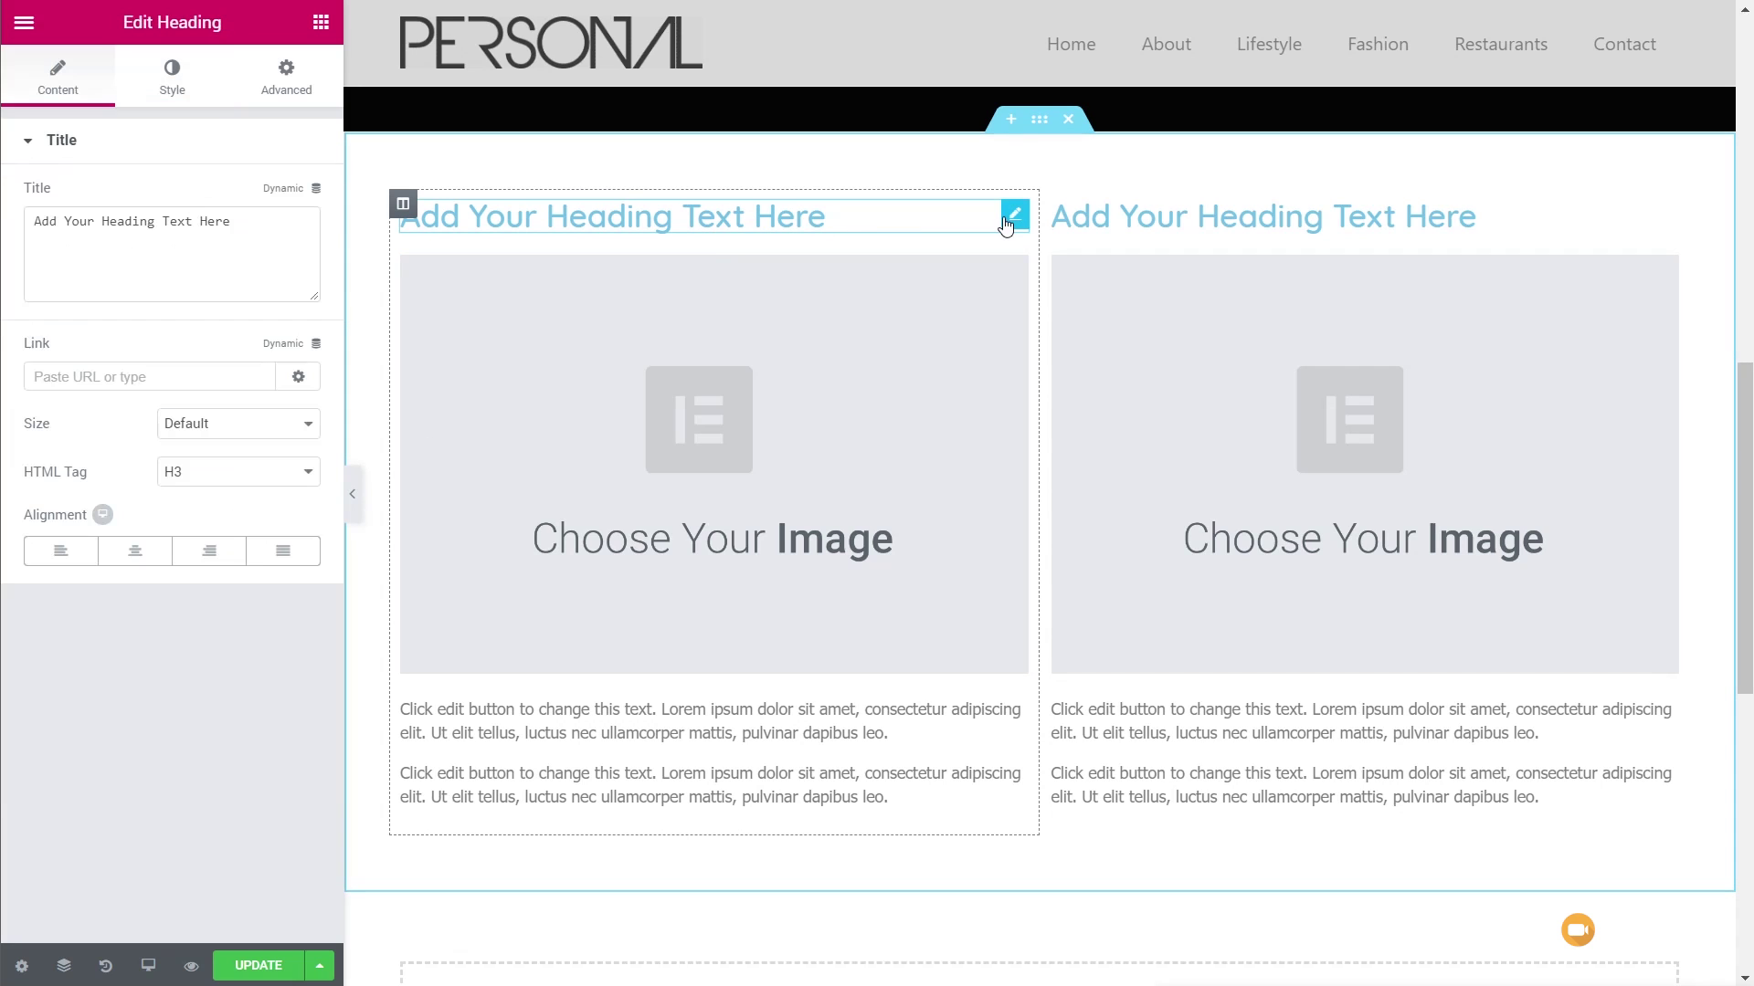
# Step the left heading's Size through Large and XL, ending on XXL
pyautogui.click(216, 431)
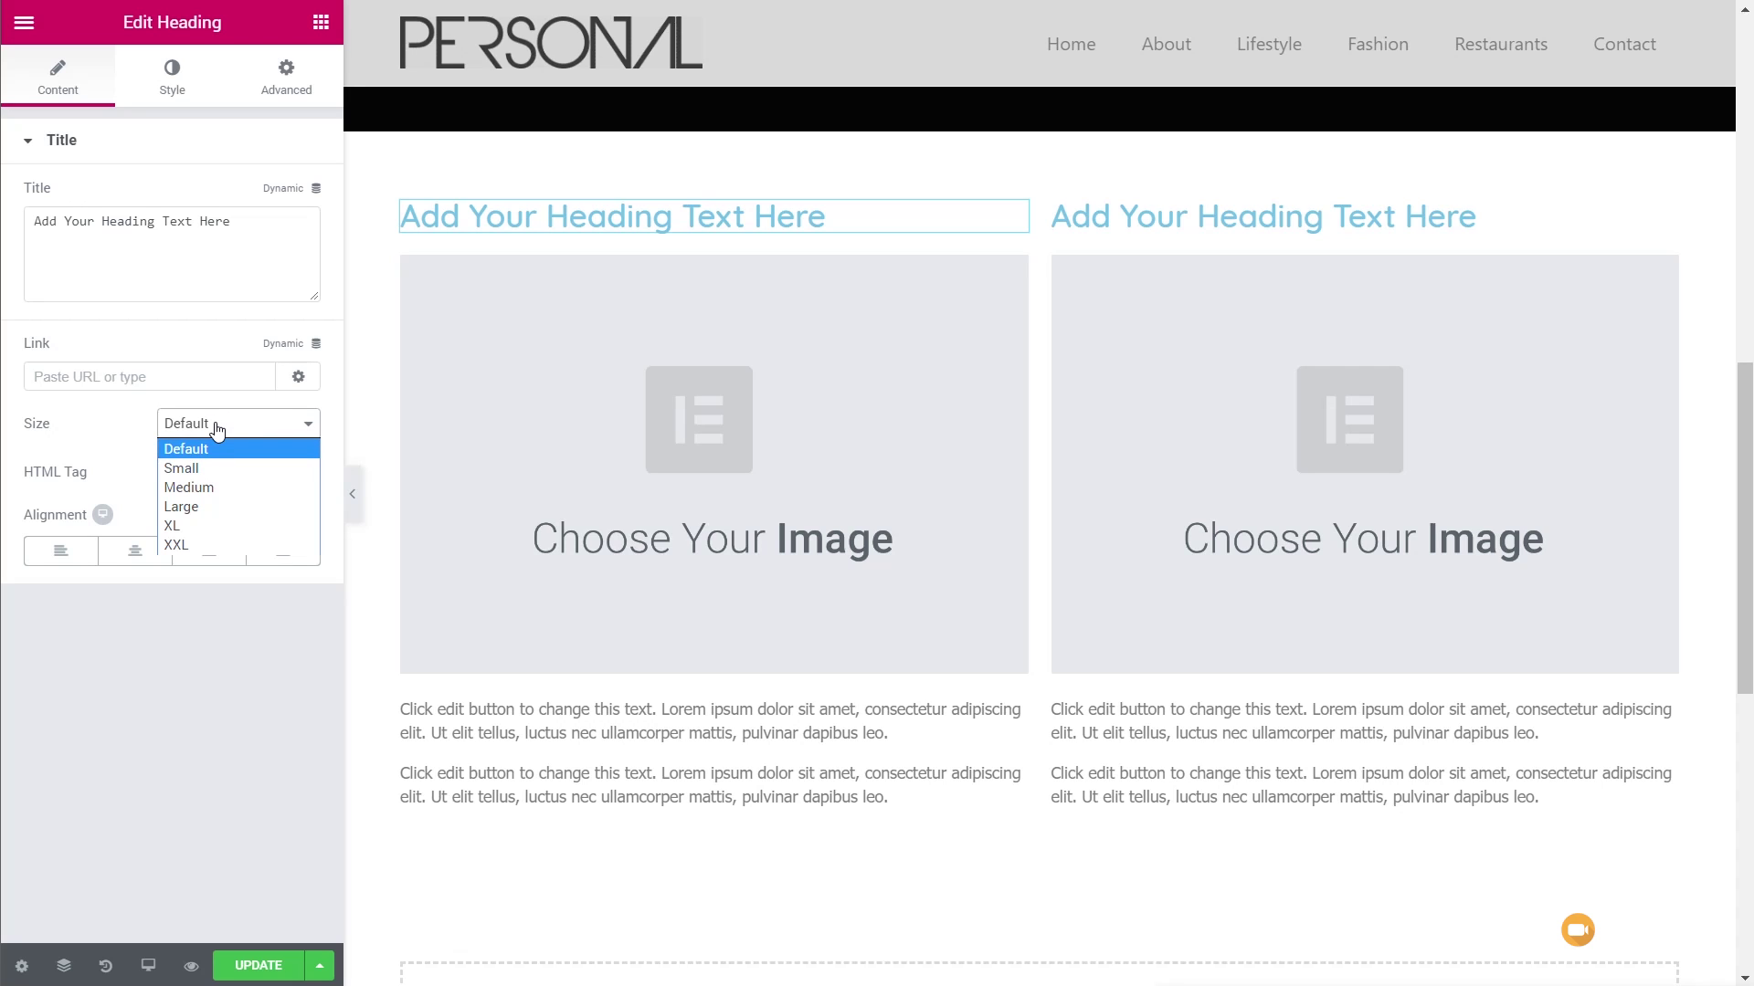
pyautogui.click(183, 507)
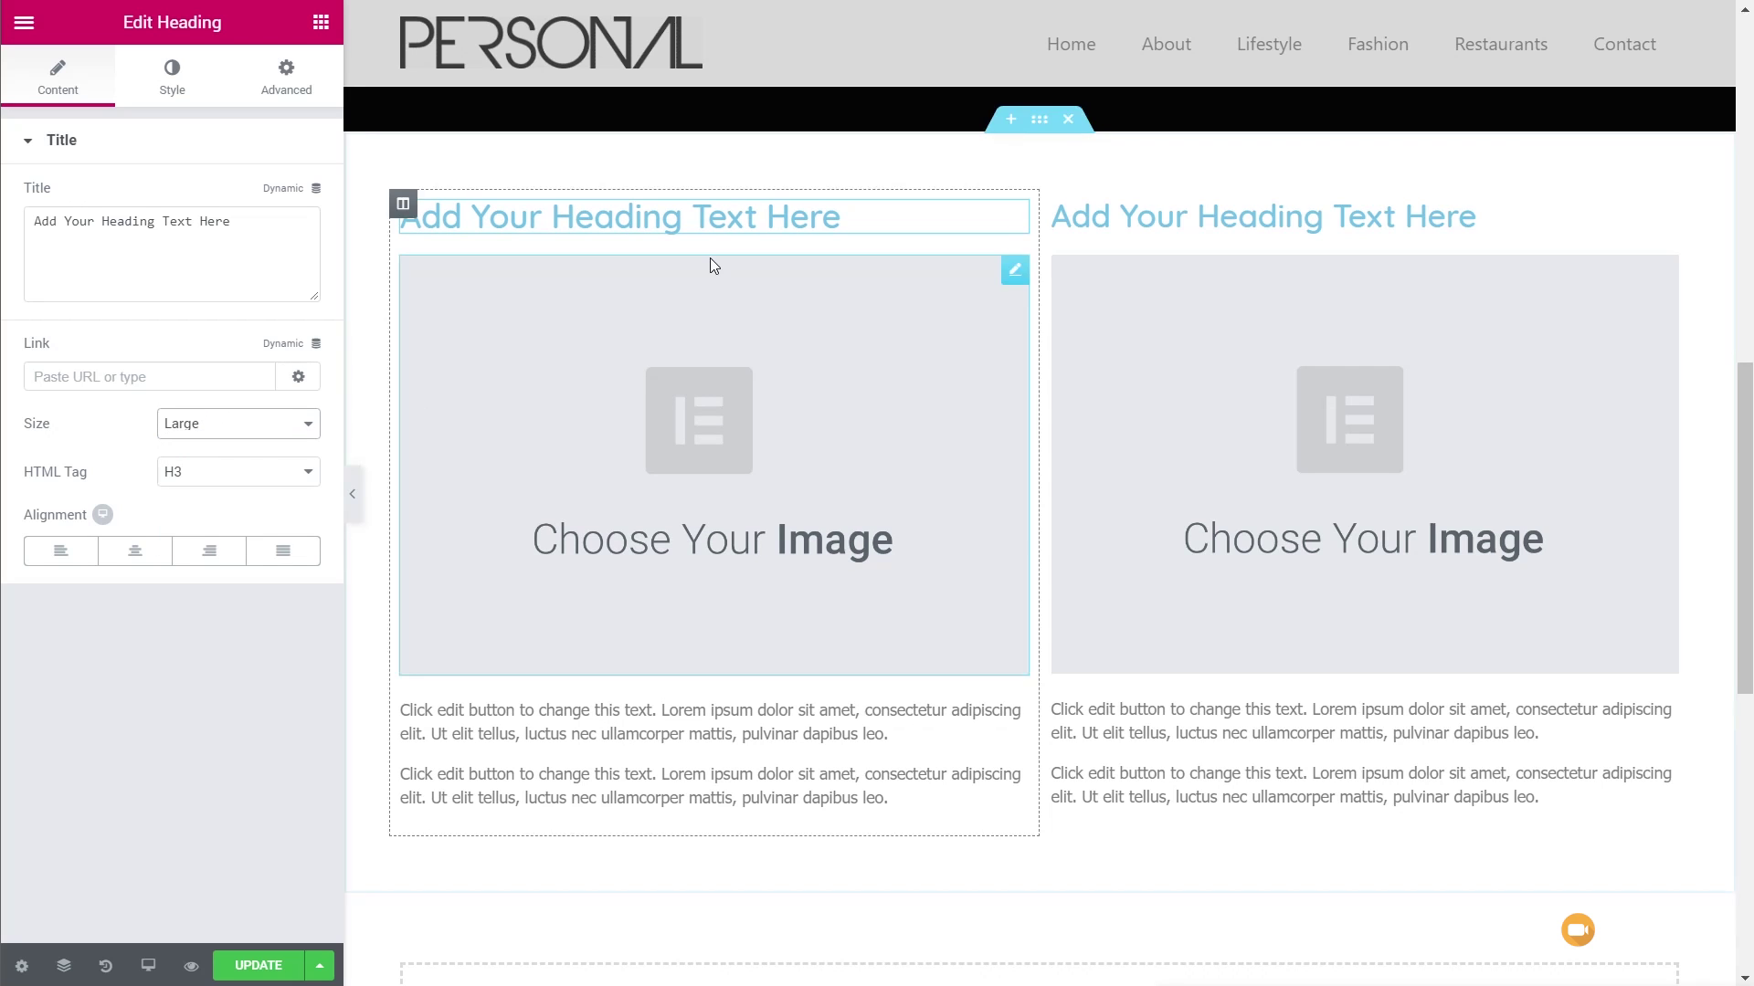
pyautogui.click(203, 429)
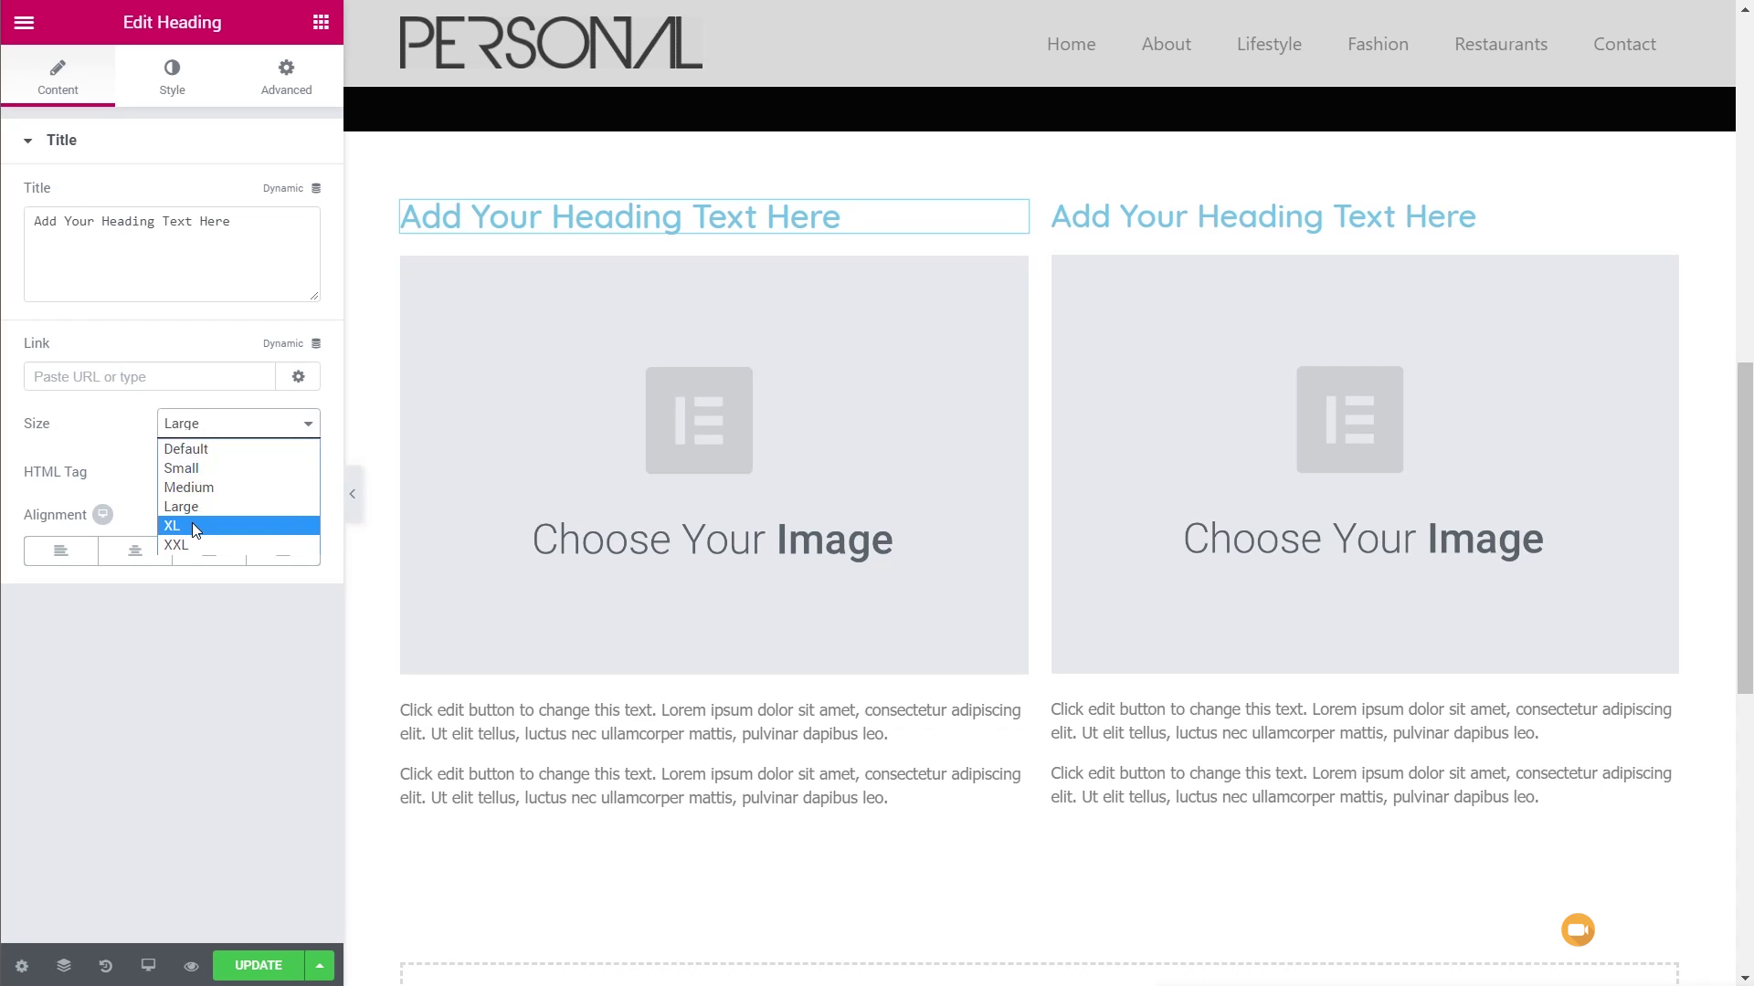
pyautogui.click(194, 527)
pyautogui.click(236, 425)
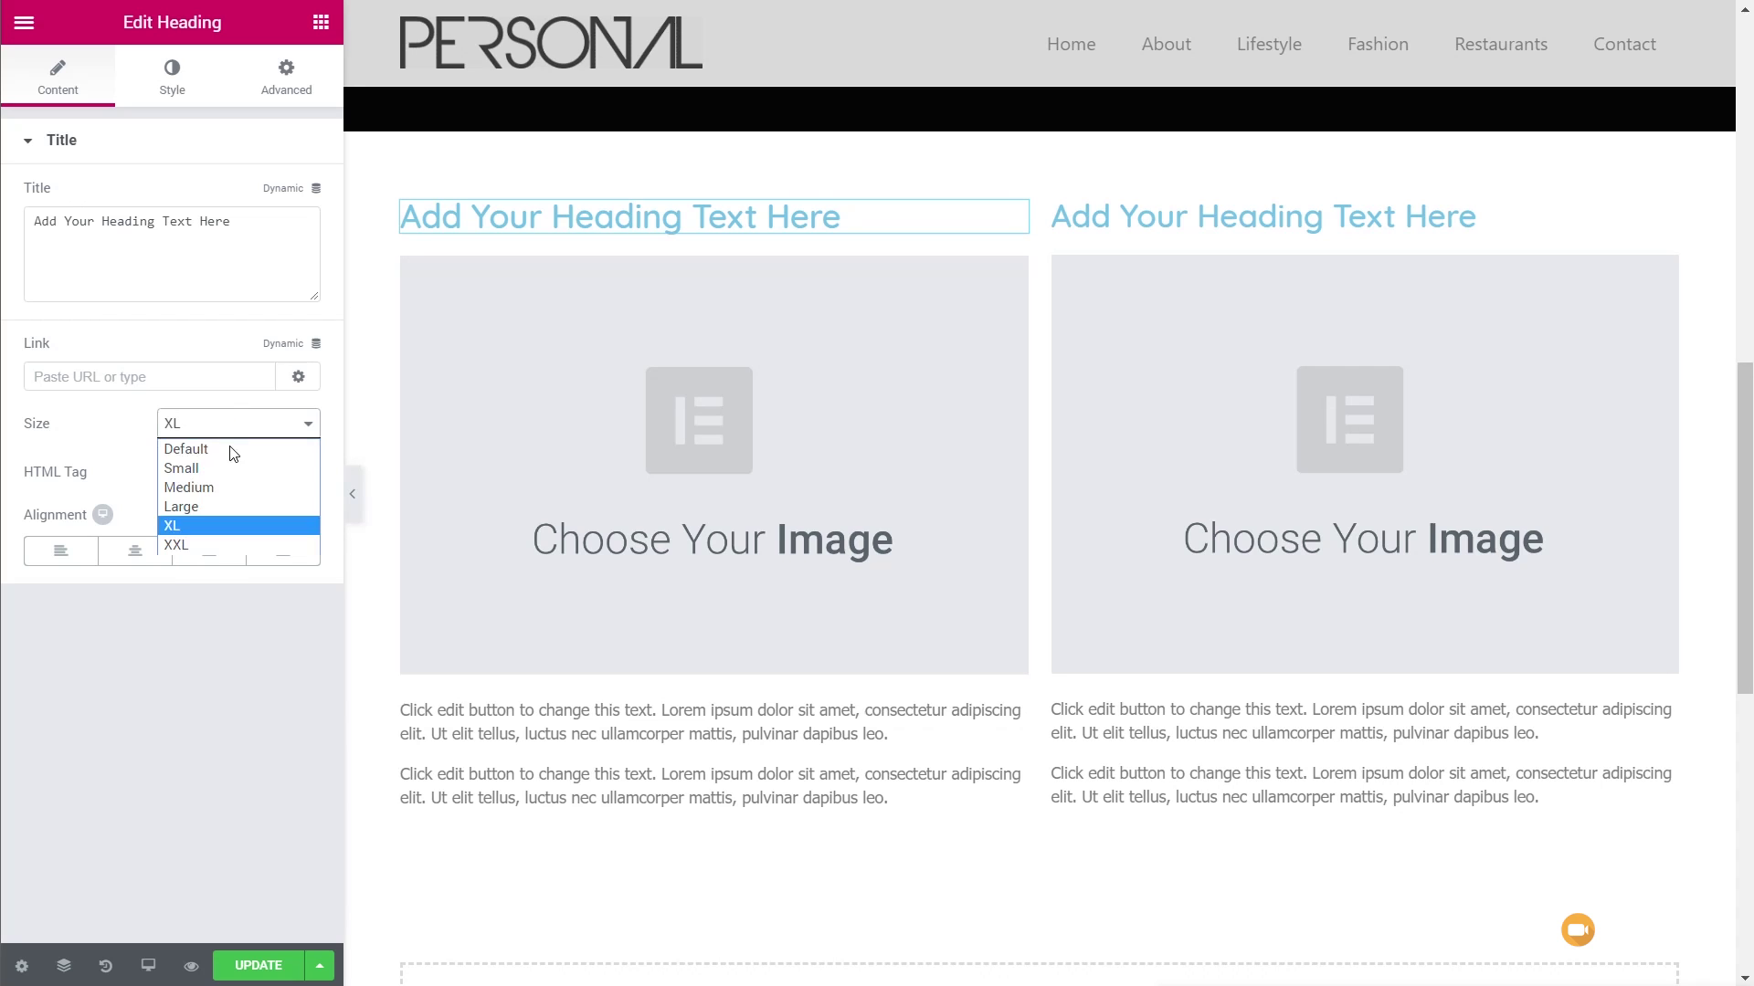
pyautogui.click(192, 546)
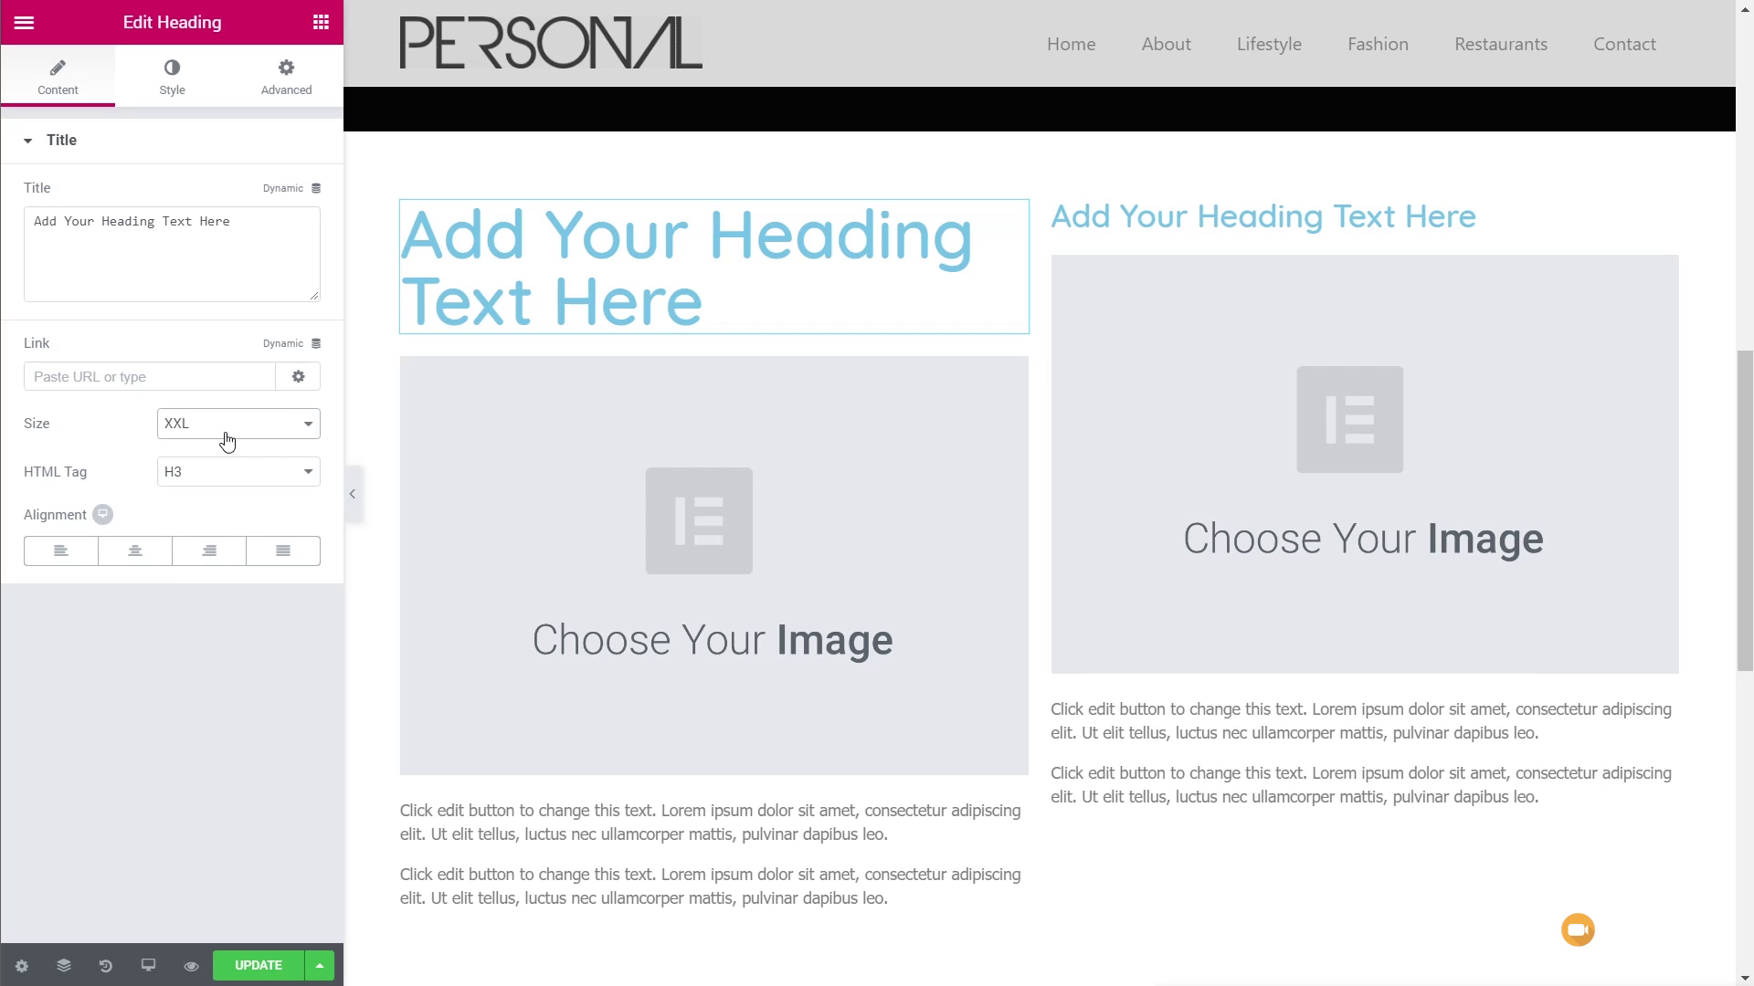
# Clear the custom XL size value of 29 in the page style Sizes options
pyautogui.click(22, 965)
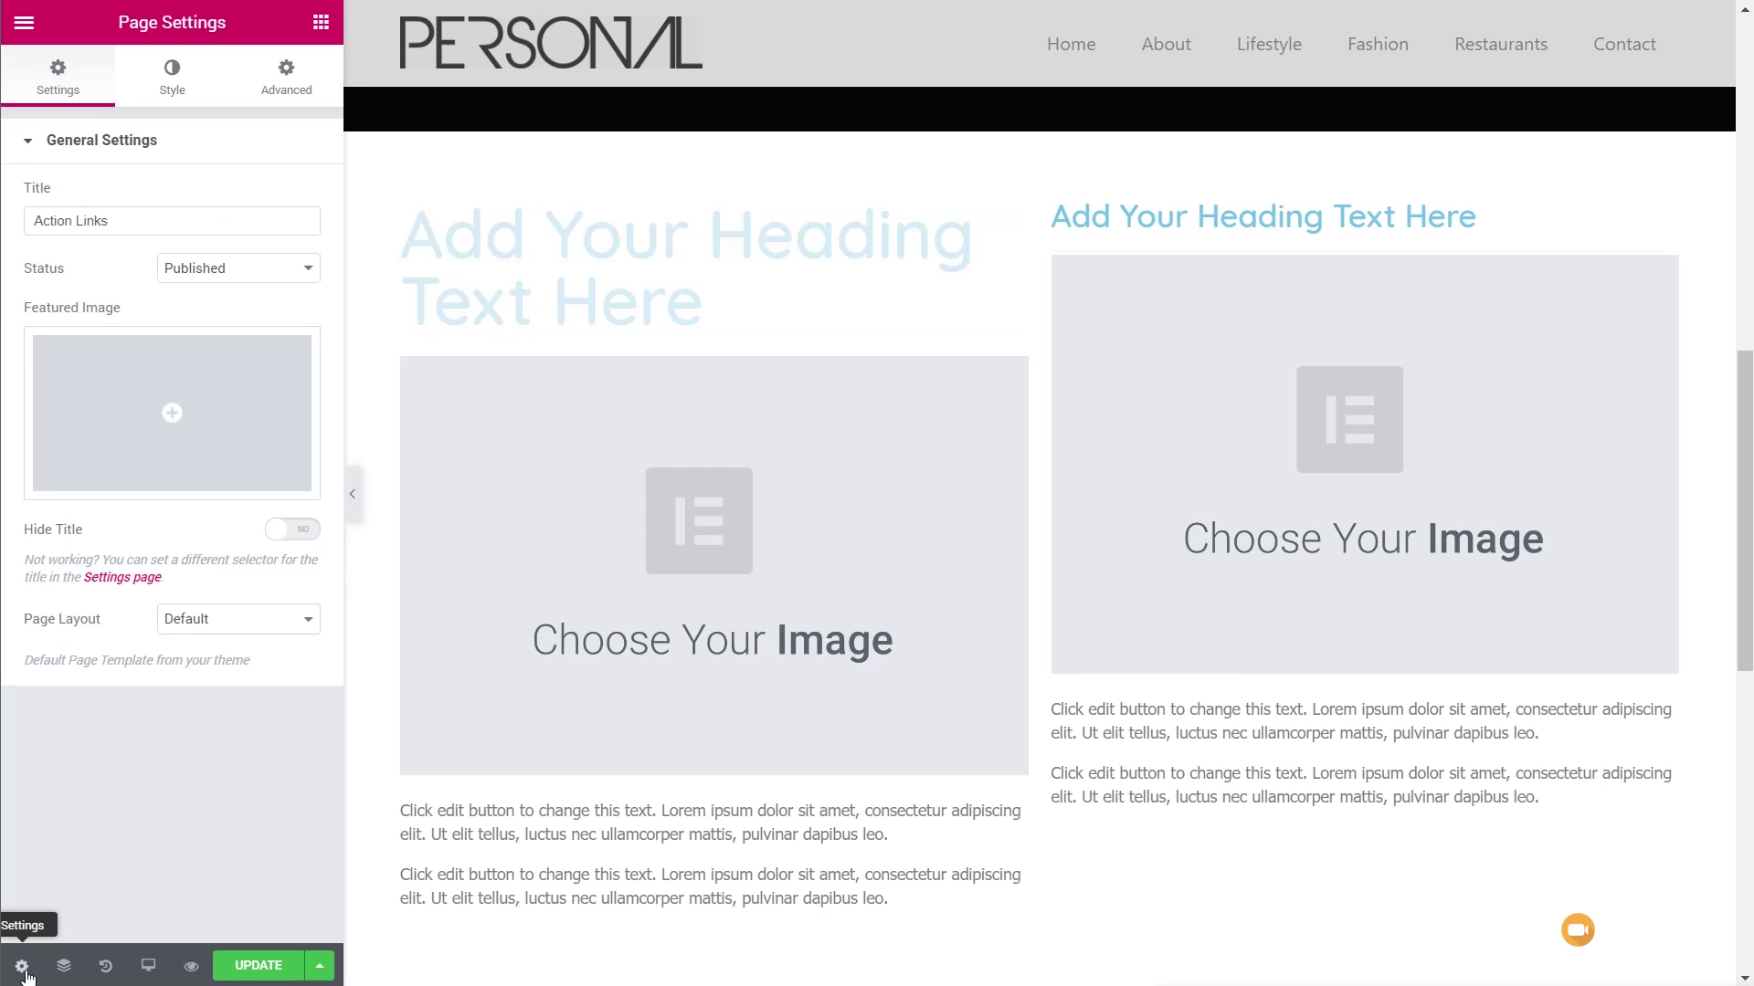
pyautogui.click(189, 84)
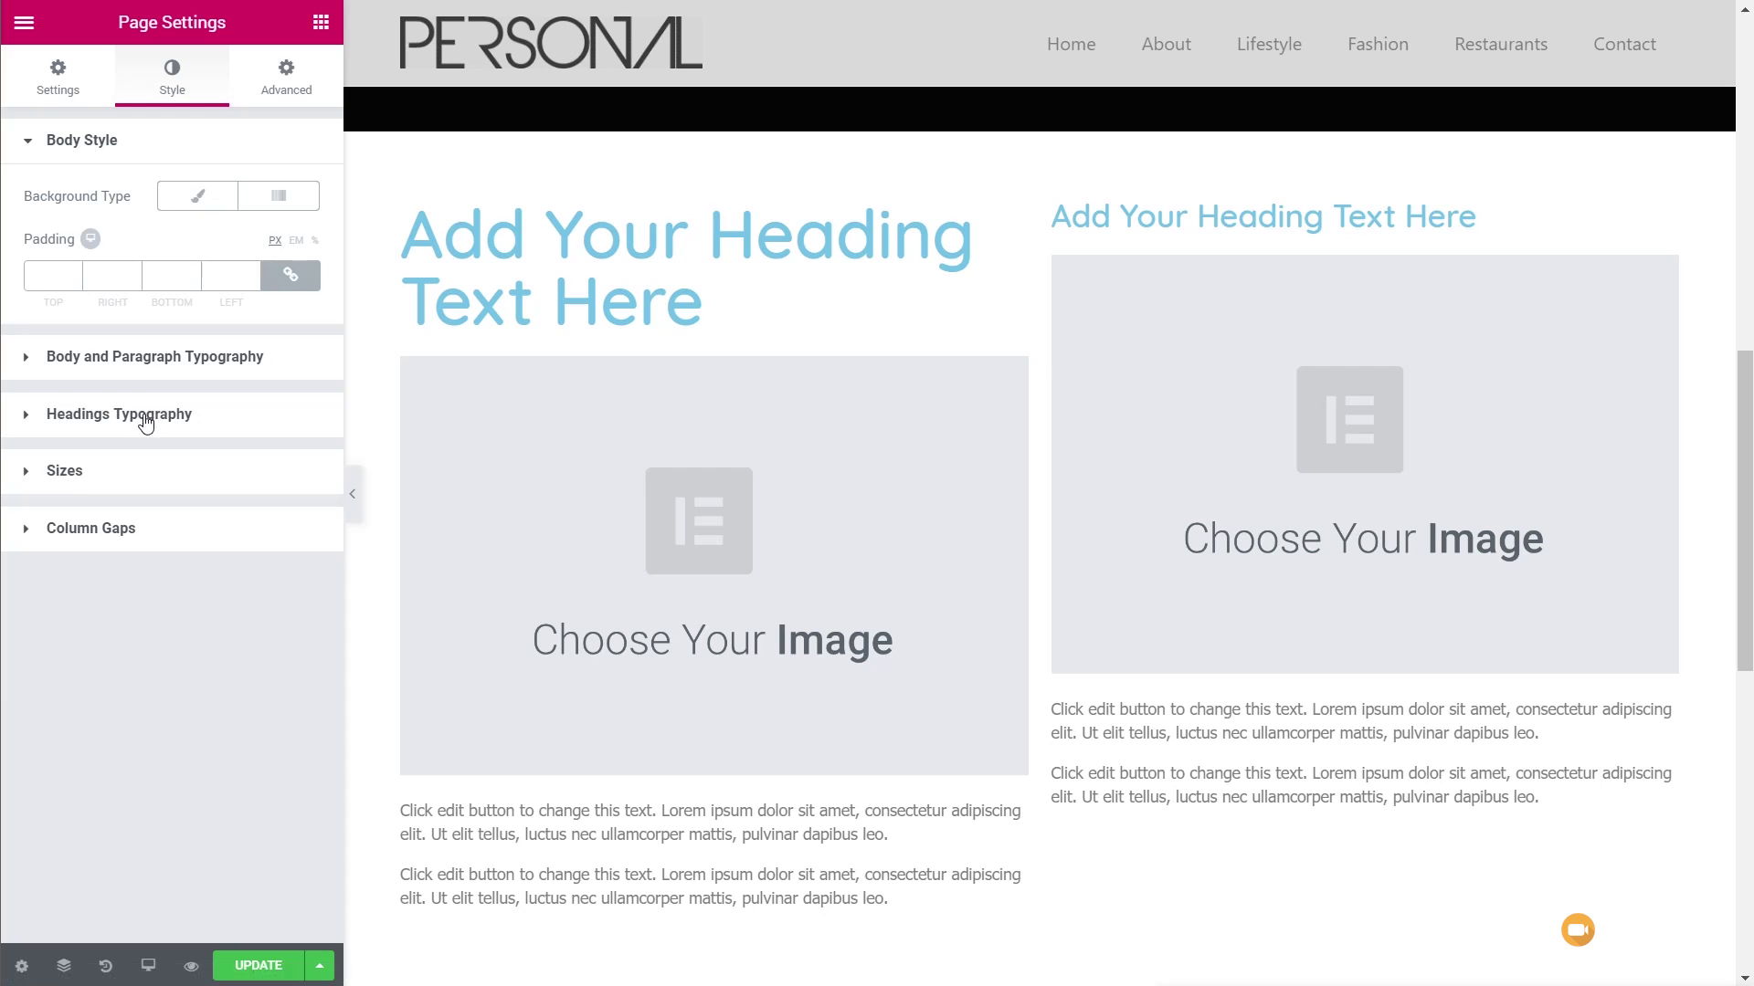
pyautogui.click(143, 416)
pyautogui.click(101, 254)
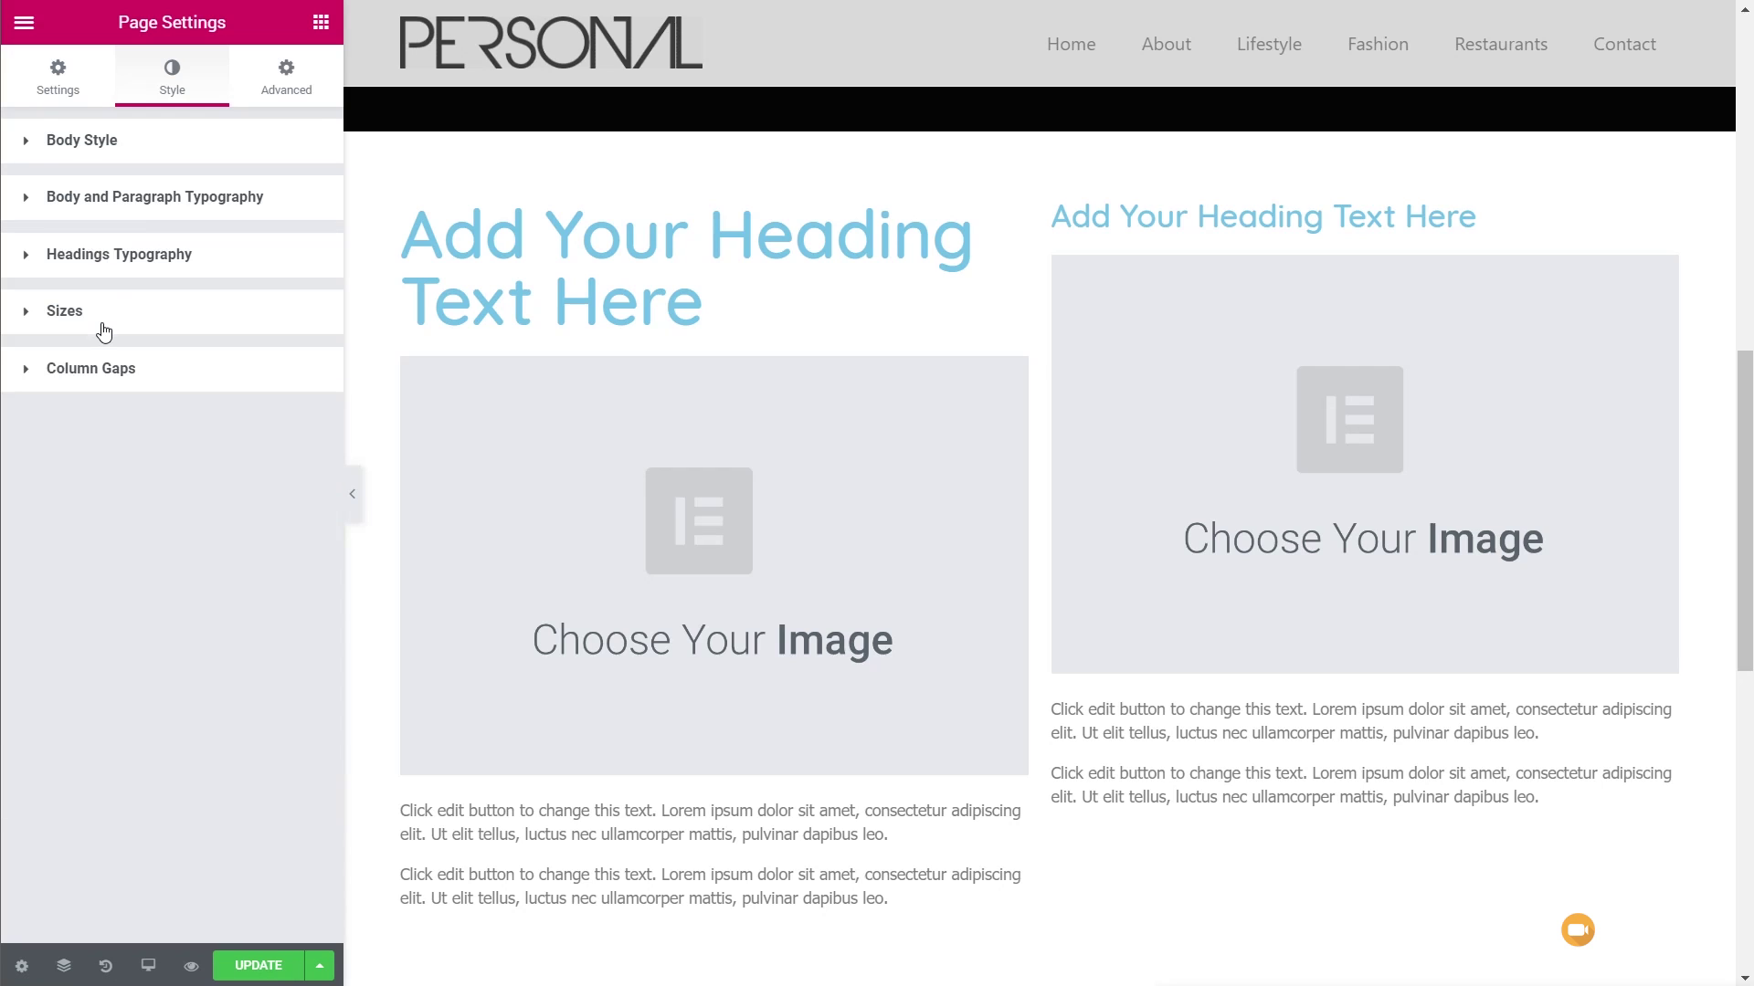
pyautogui.click(103, 321)
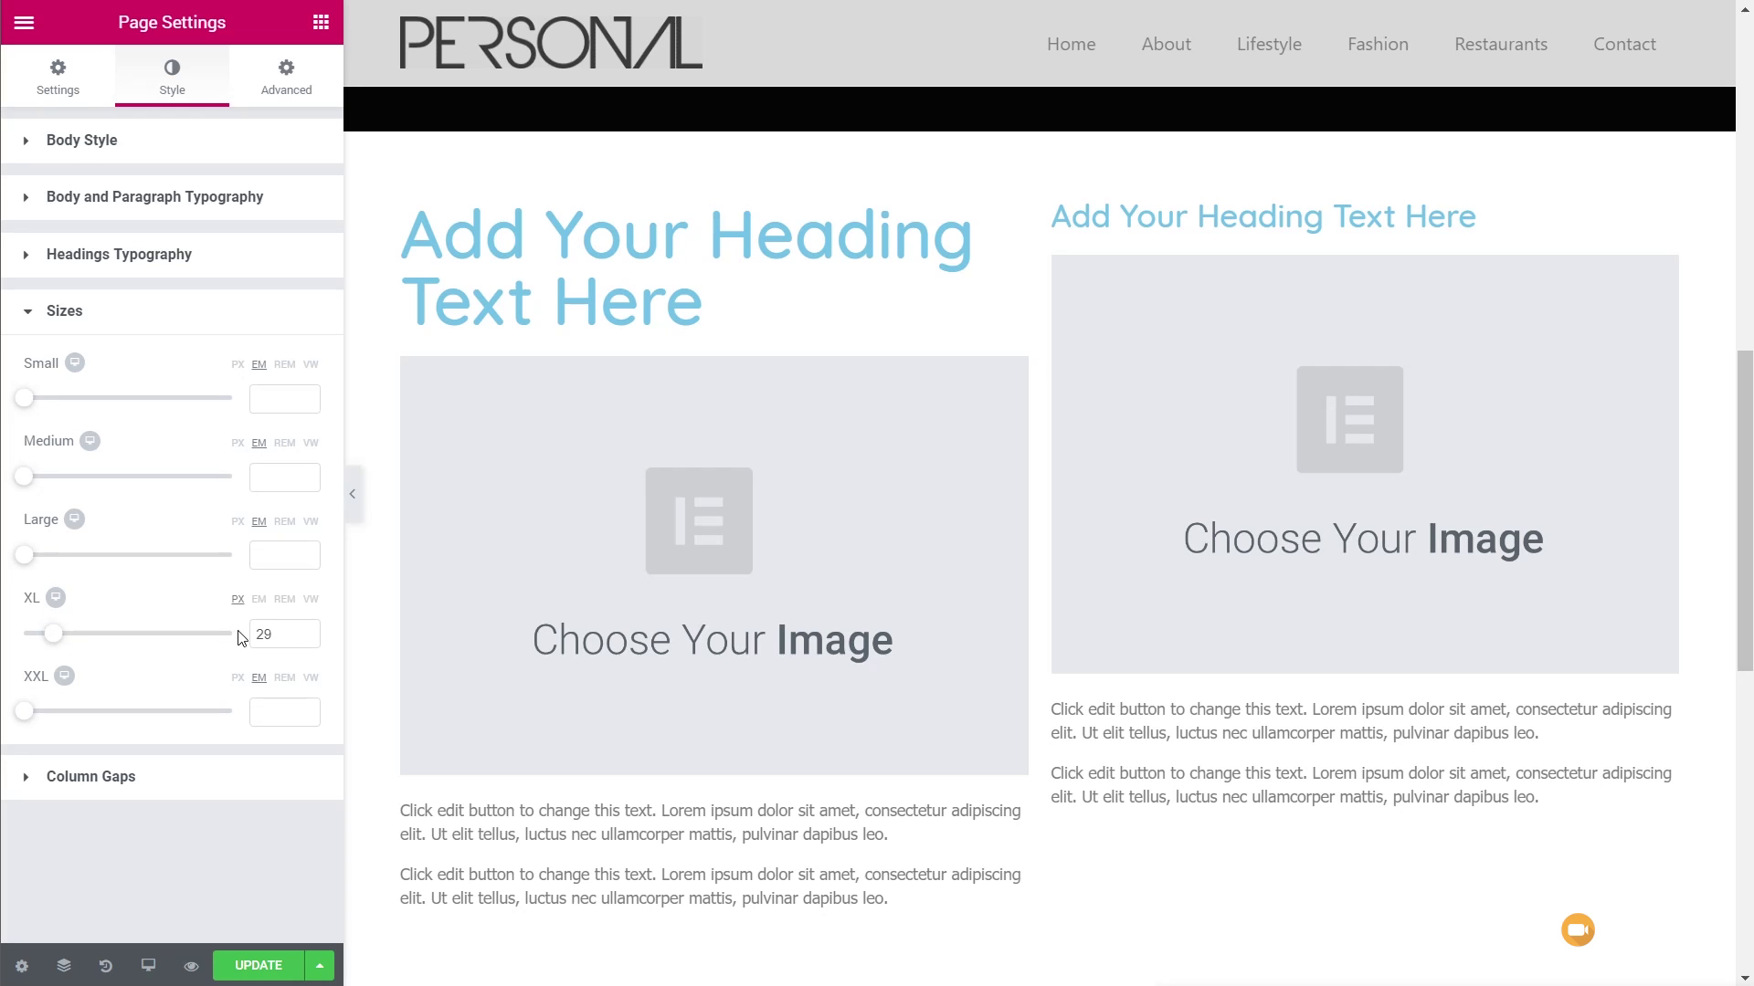
pyautogui.moveTo(267, 632); pyautogui.dragTo(238, 628)
pyautogui.press('BackSpace')
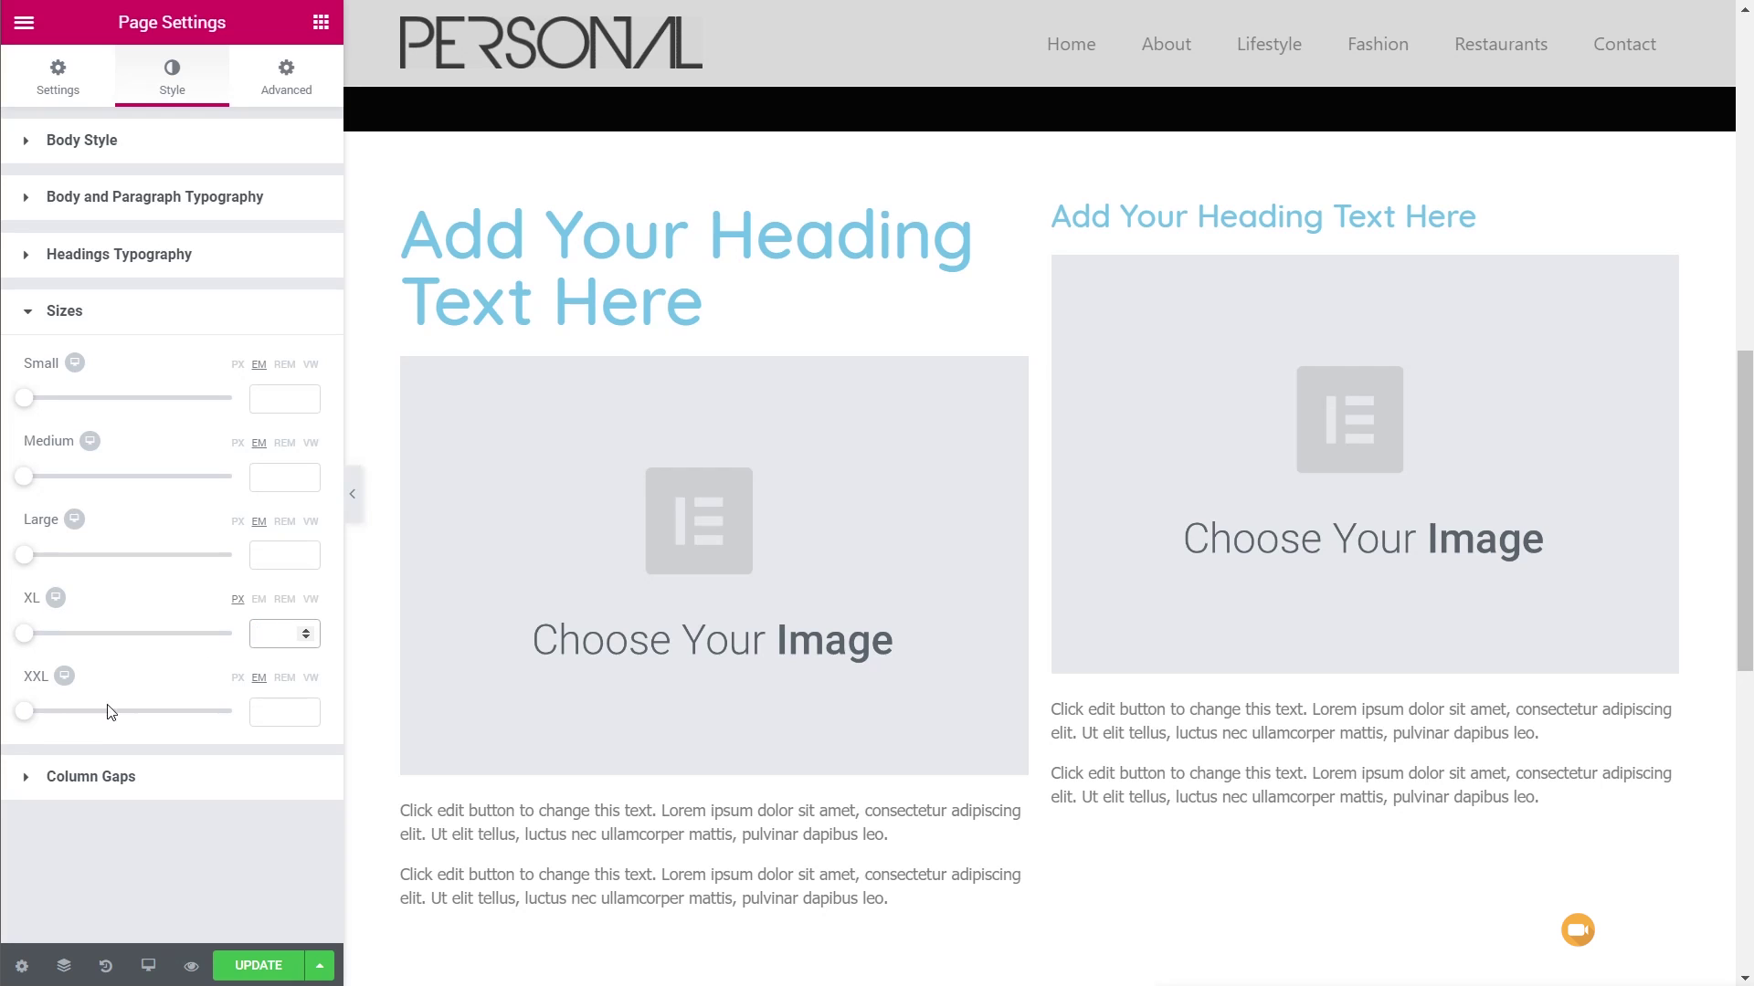
# Set the custom XXL size to 2.6 em, enlarging the left heading
pyautogui.moveTo(24, 712); pyautogui.dragTo(69, 718)
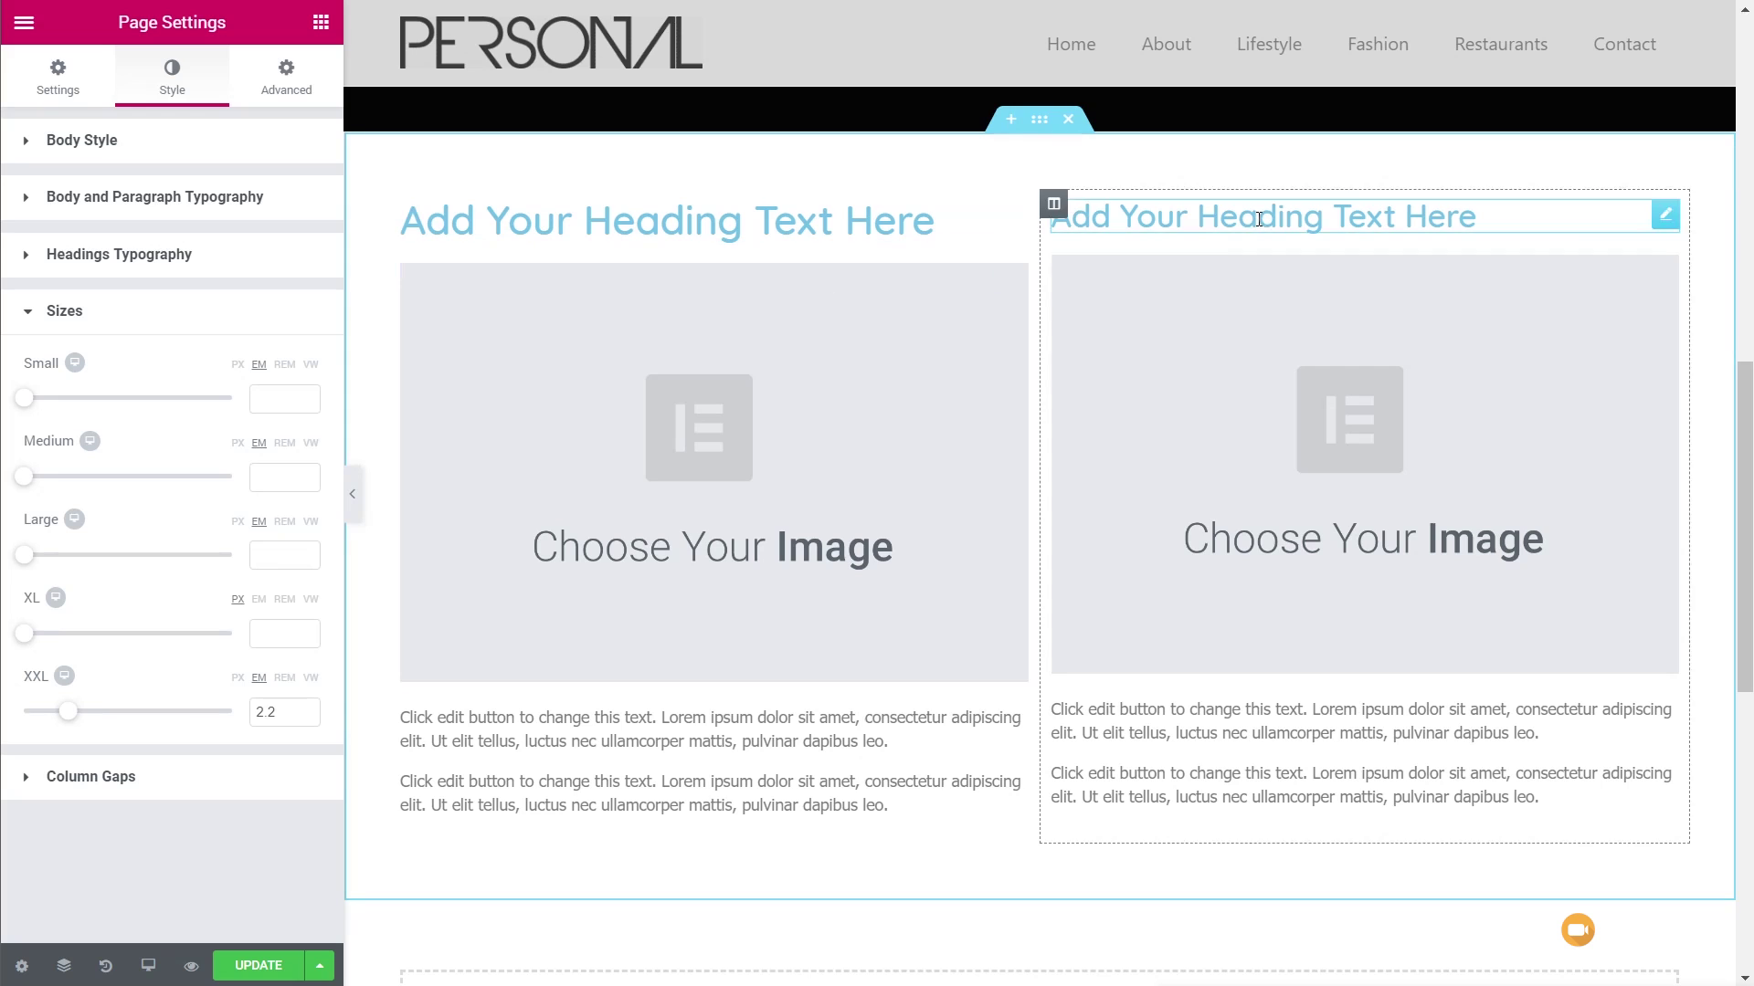
pyautogui.moveTo(63, 721); pyautogui.dragTo(73, 720)
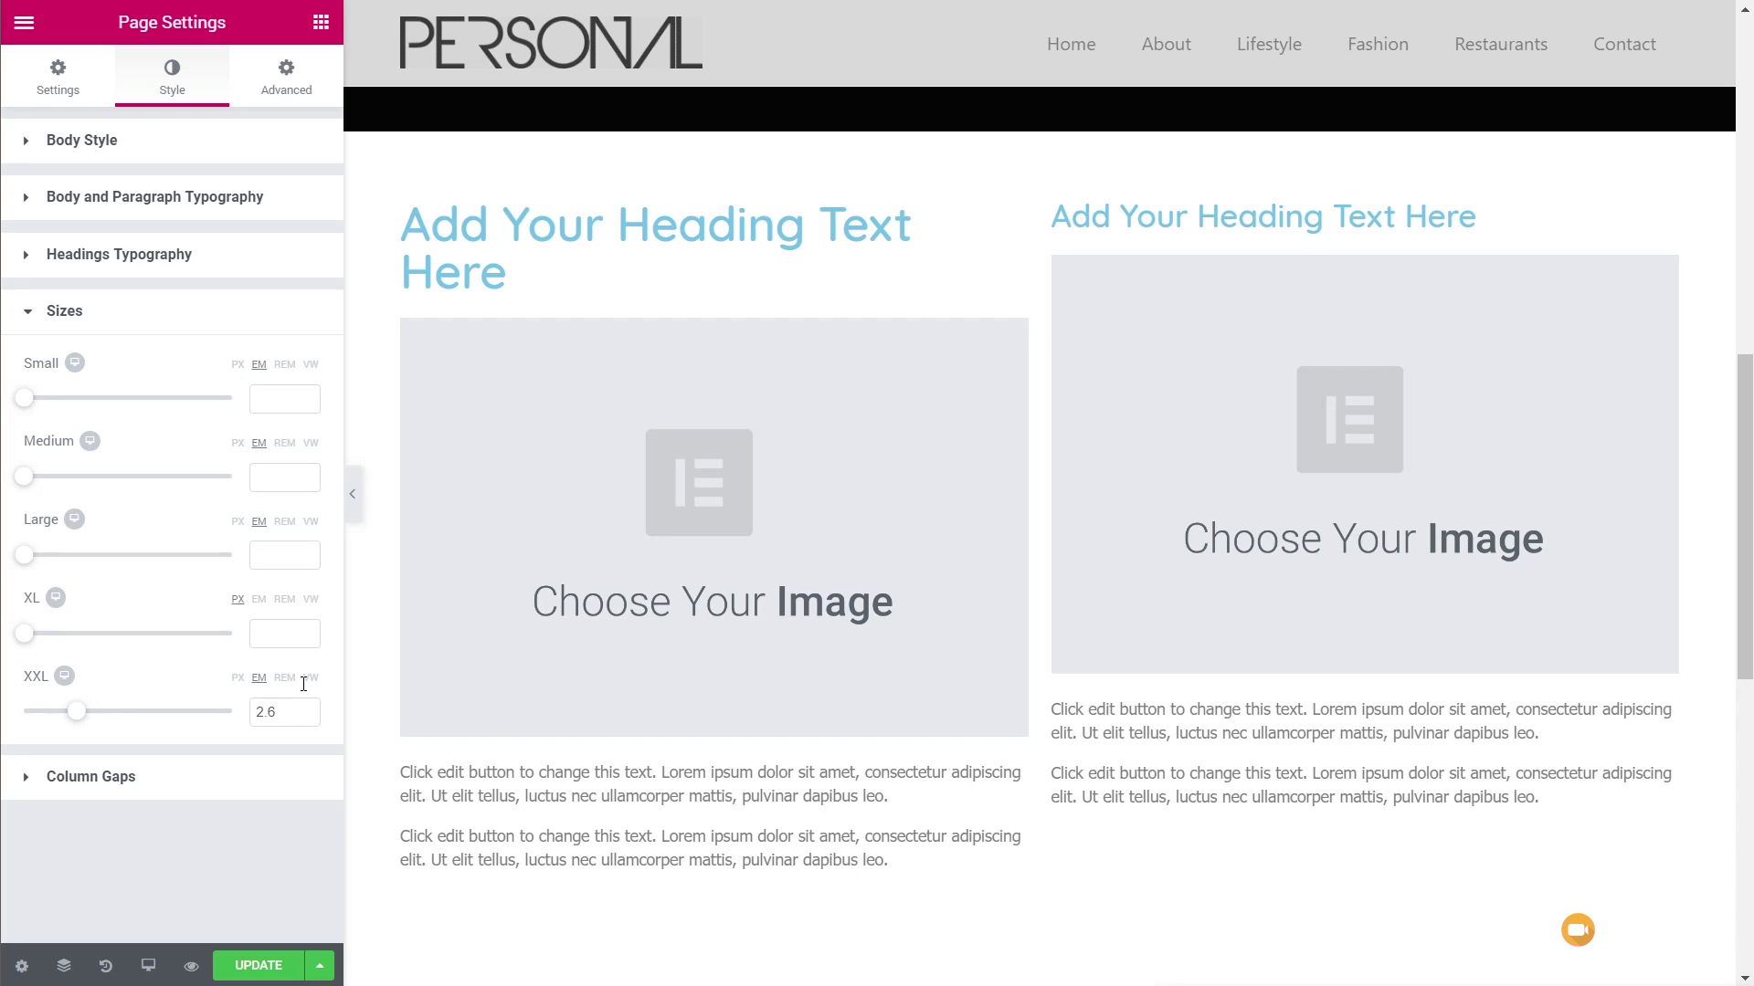
pyautogui.click(66, 678)
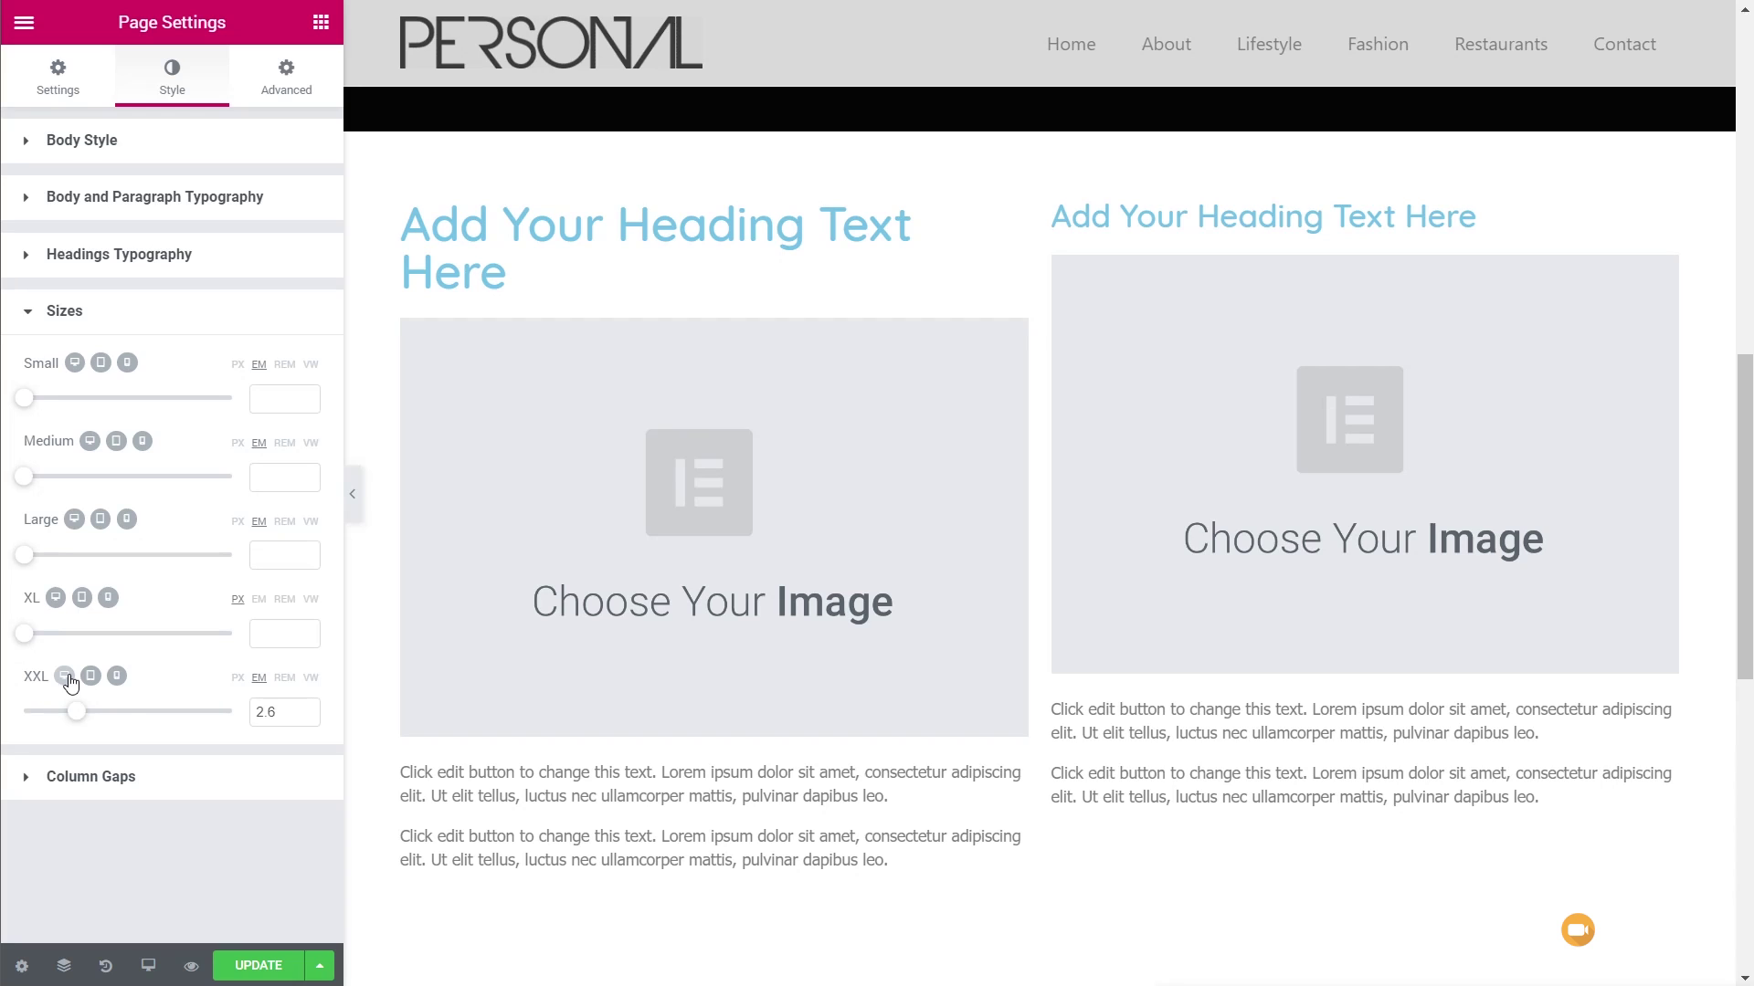
pyautogui.moveTo(279, 713); pyautogui.dragTo(248, 716)
# Commit the XXL value and expand the page's Column Gaps padding options
pyautogui.click(149, 829)
pyautogui.click(121, 778)
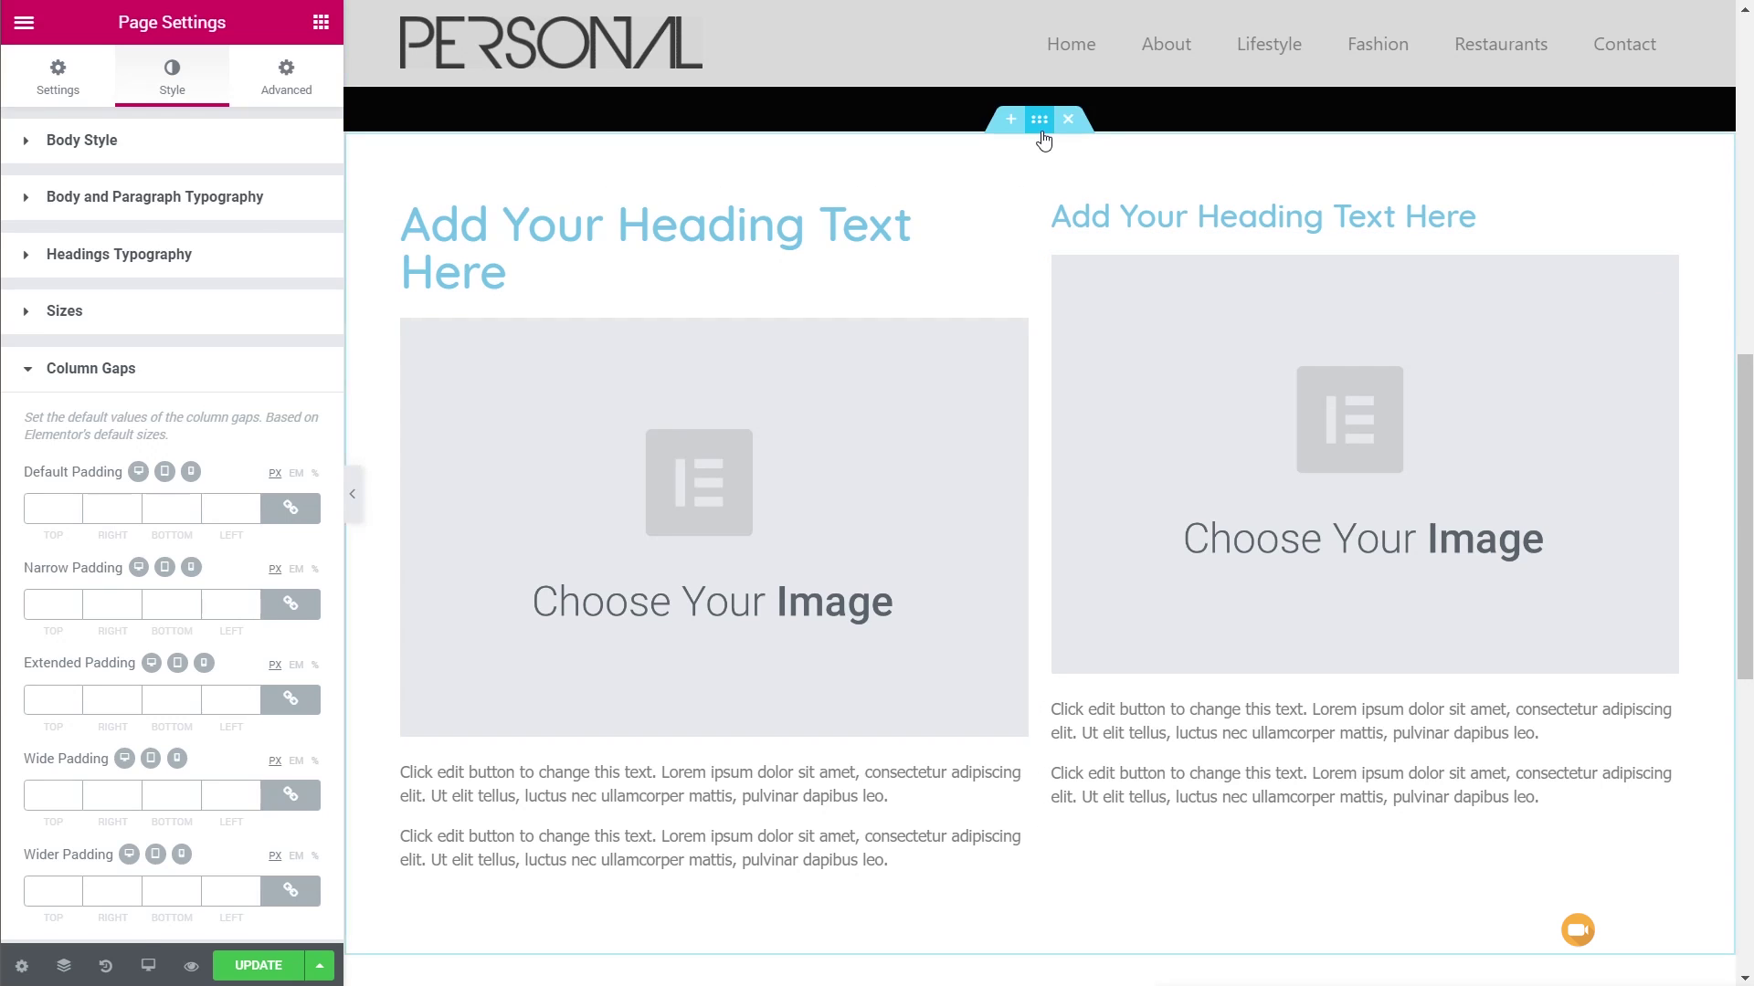
pyautogui.click(1040, 119)
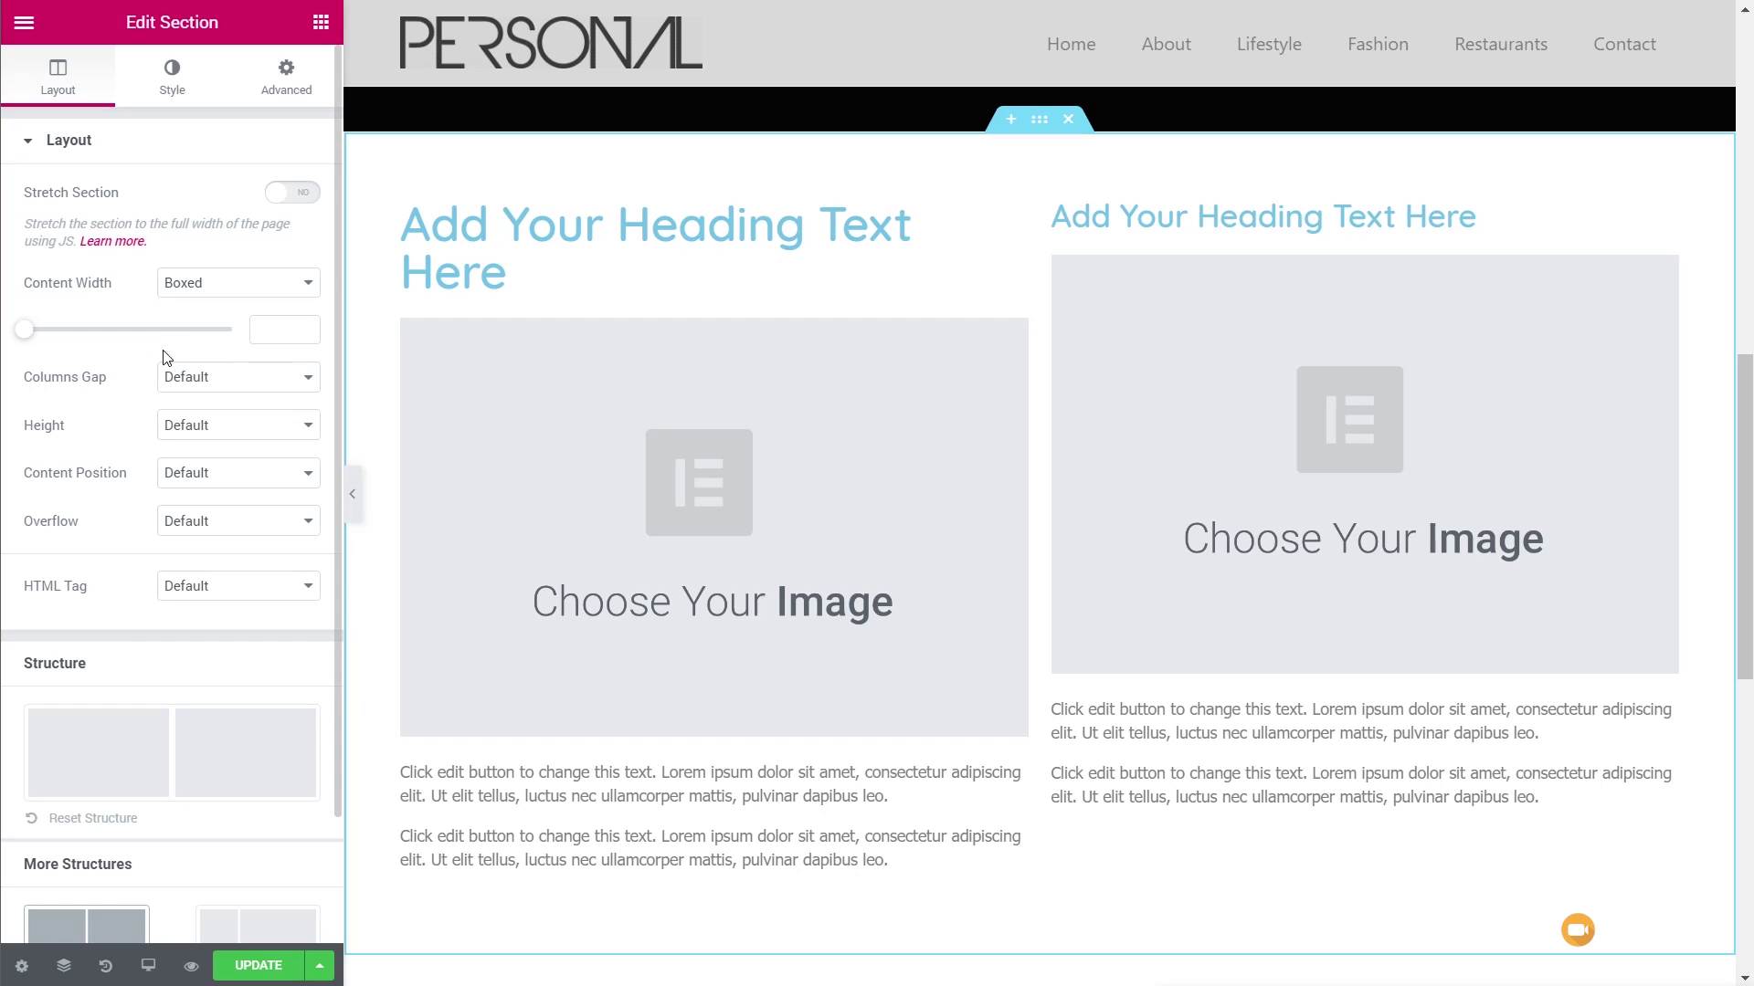
# Try Wide and No Gap, then settle on Narrow for the two-column section's Columns Gap
pyautogui.click(206, 378)
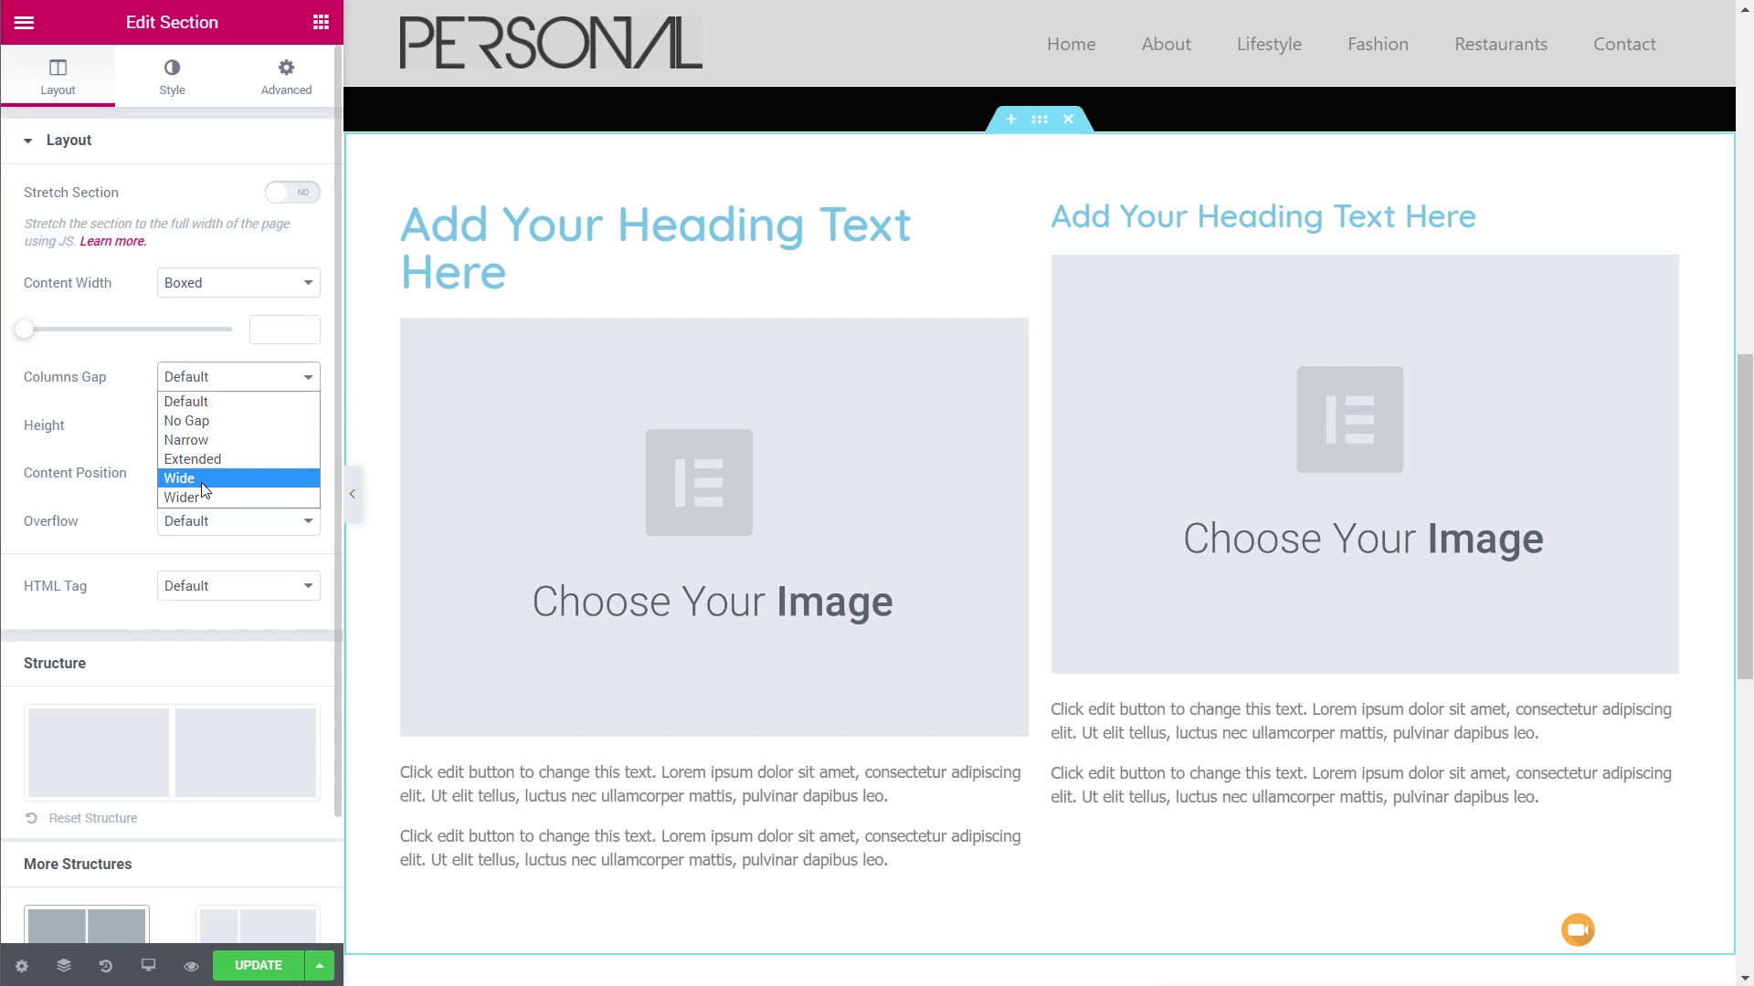
pyautogui.click(202, 480)
pyautogui.click(202, 379)
pyautogui.press('Escape')
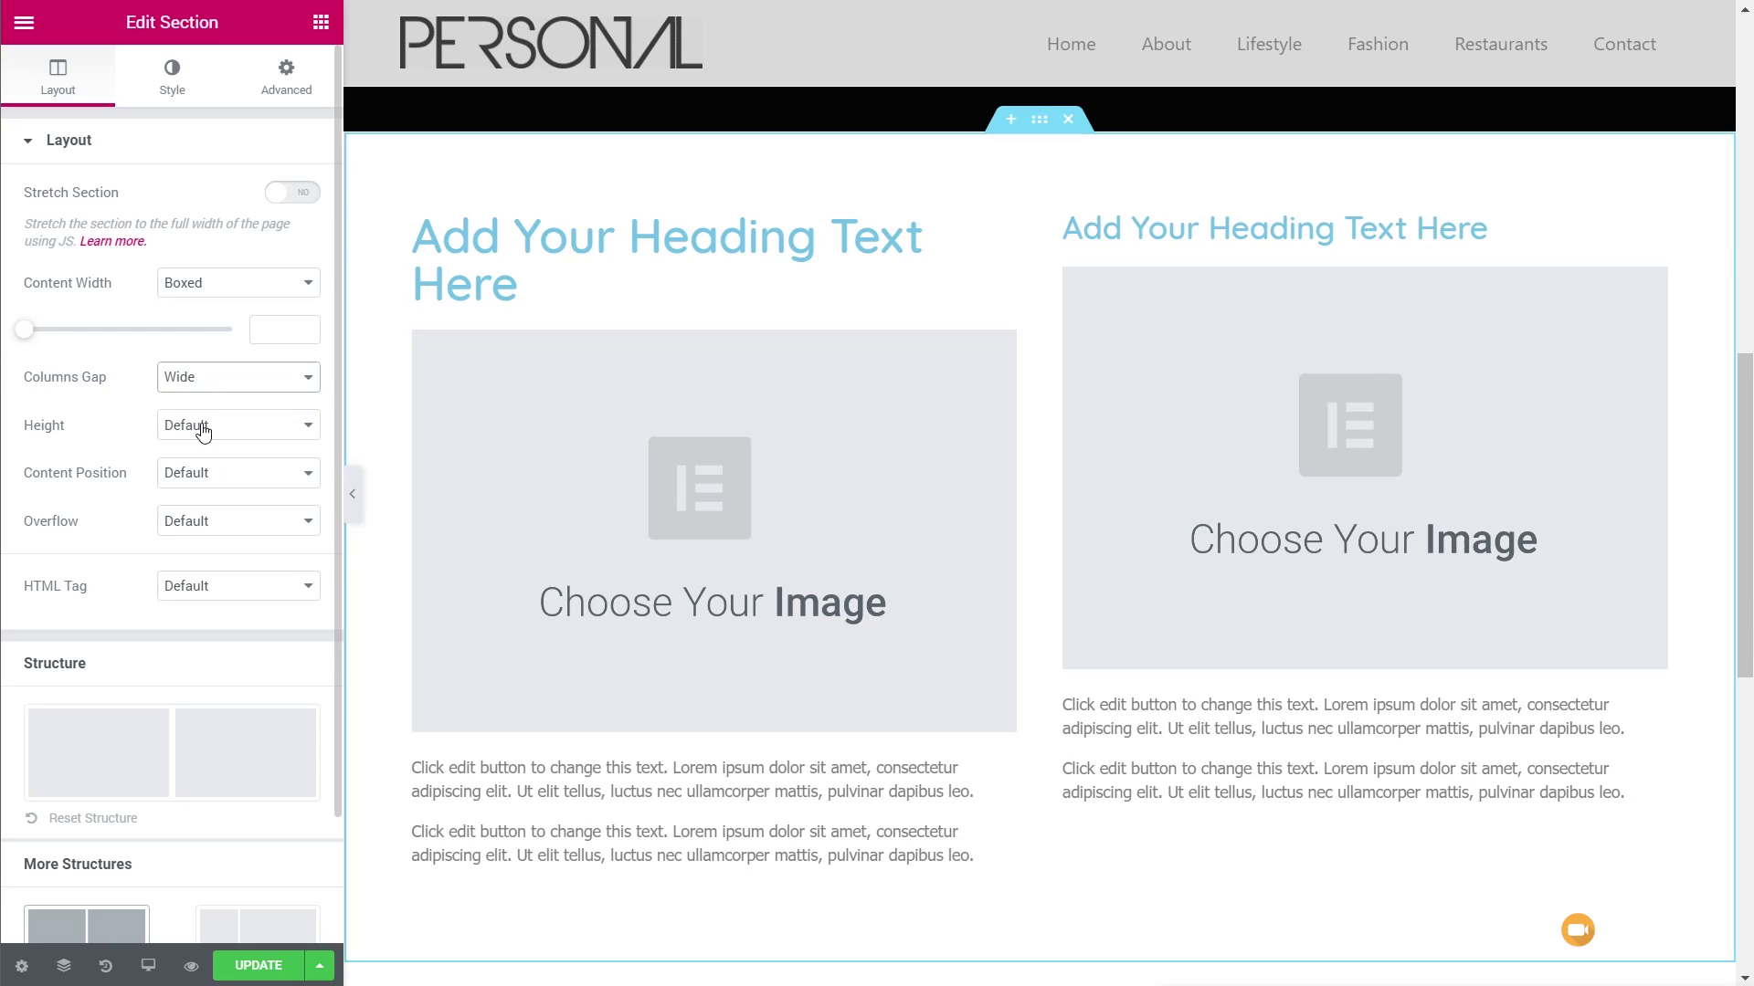
pyautogui.press('Up')
pyautogui.press('Up')
pyautogui.press('Up')
pyautogui.click(211, 379)
pyautogui.click(204, 435)
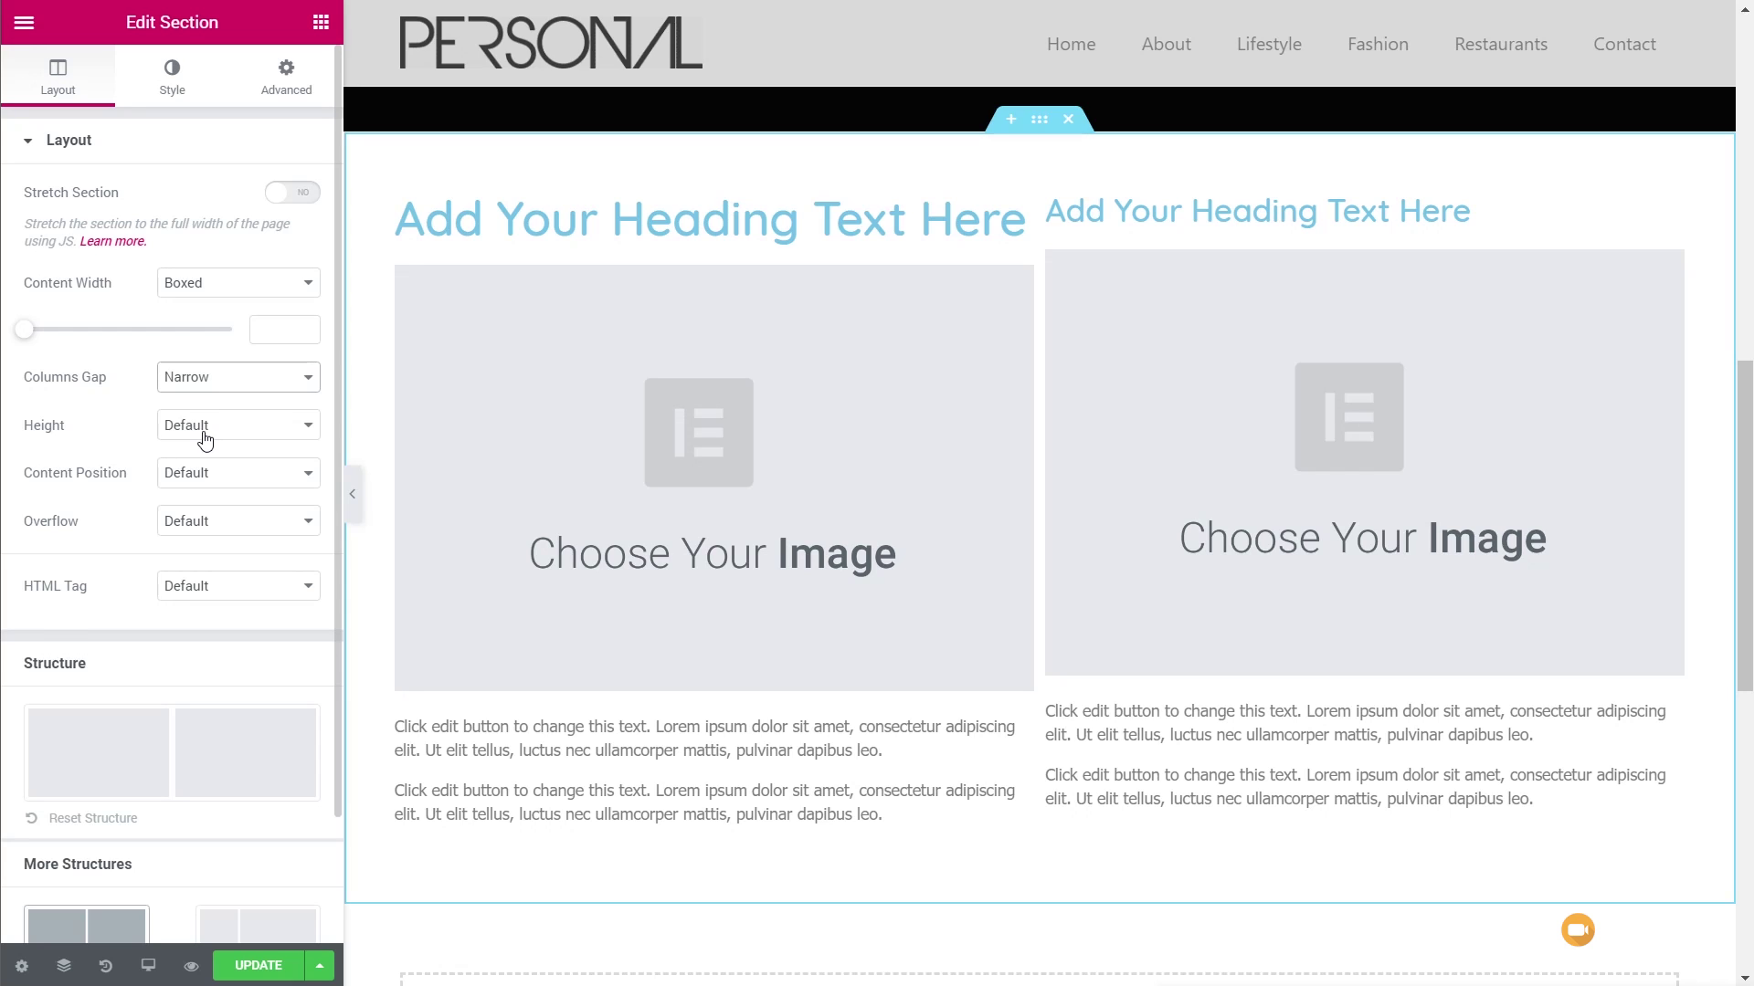
# Enter 50 px as the linked Narrow column gap padding on all four sides
pyautogui.click(27, 974)
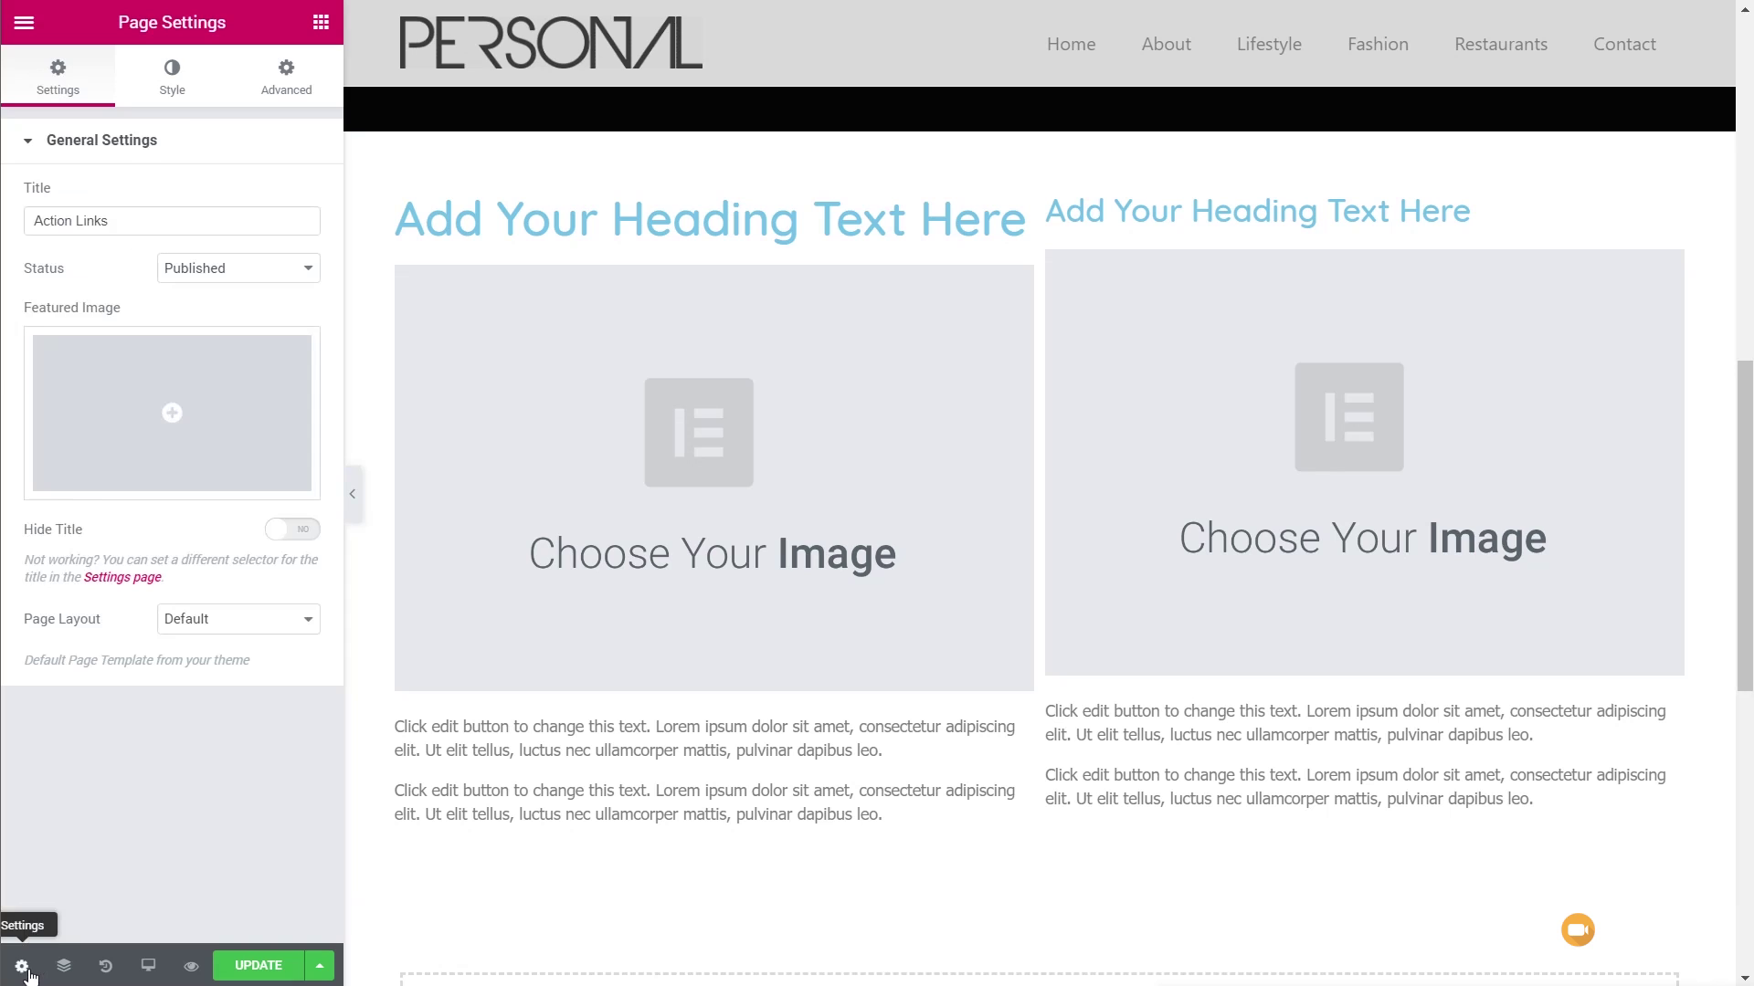
pyautogui.click(173, 73)
pyautogui.click(80, 527)
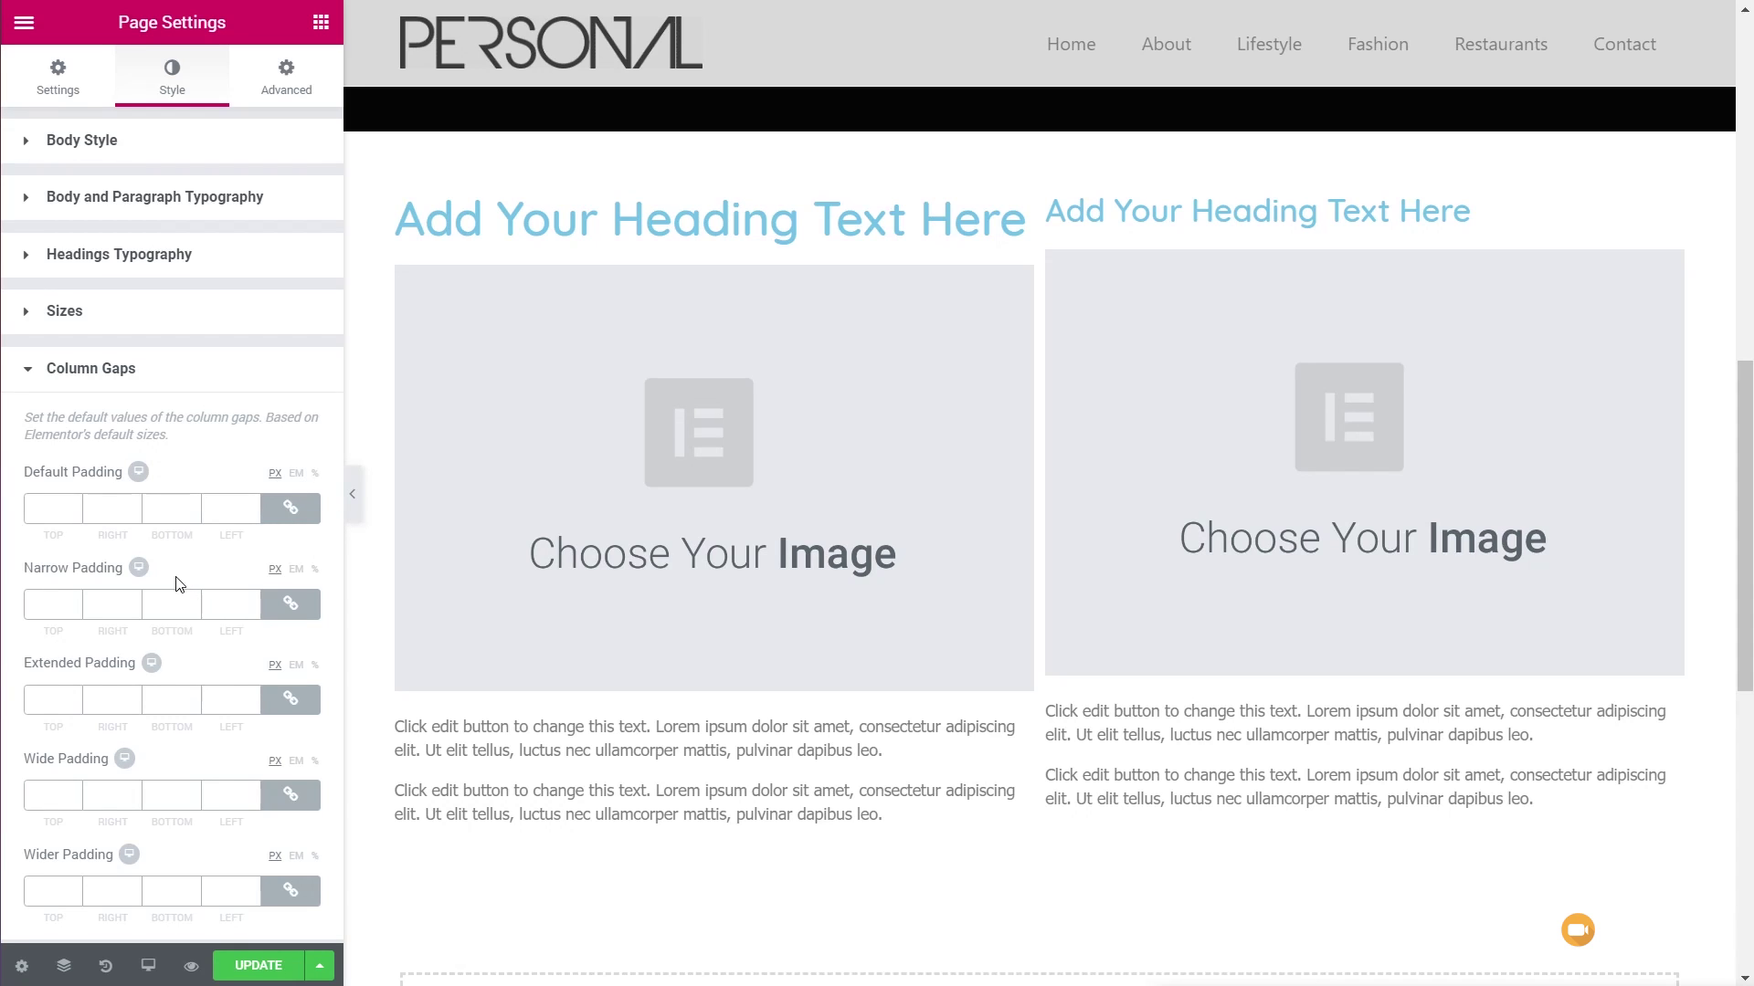
pyautogui.click(140, 570)
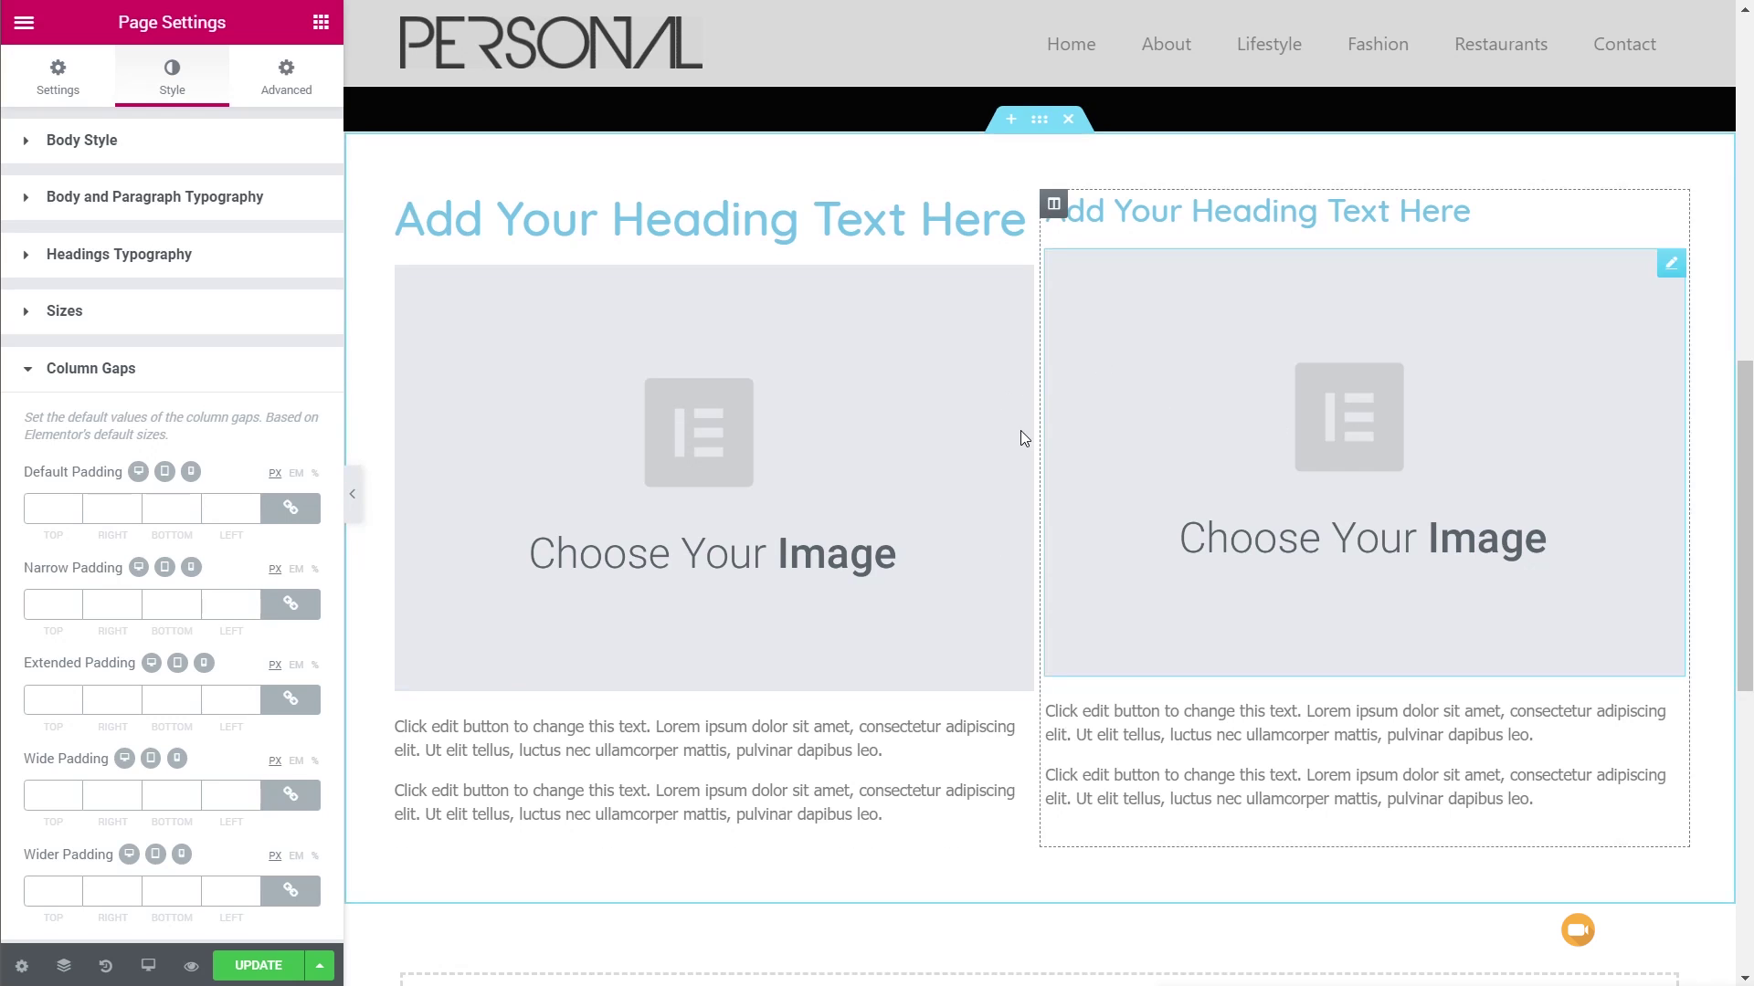
pyautogui.click(32, 608)
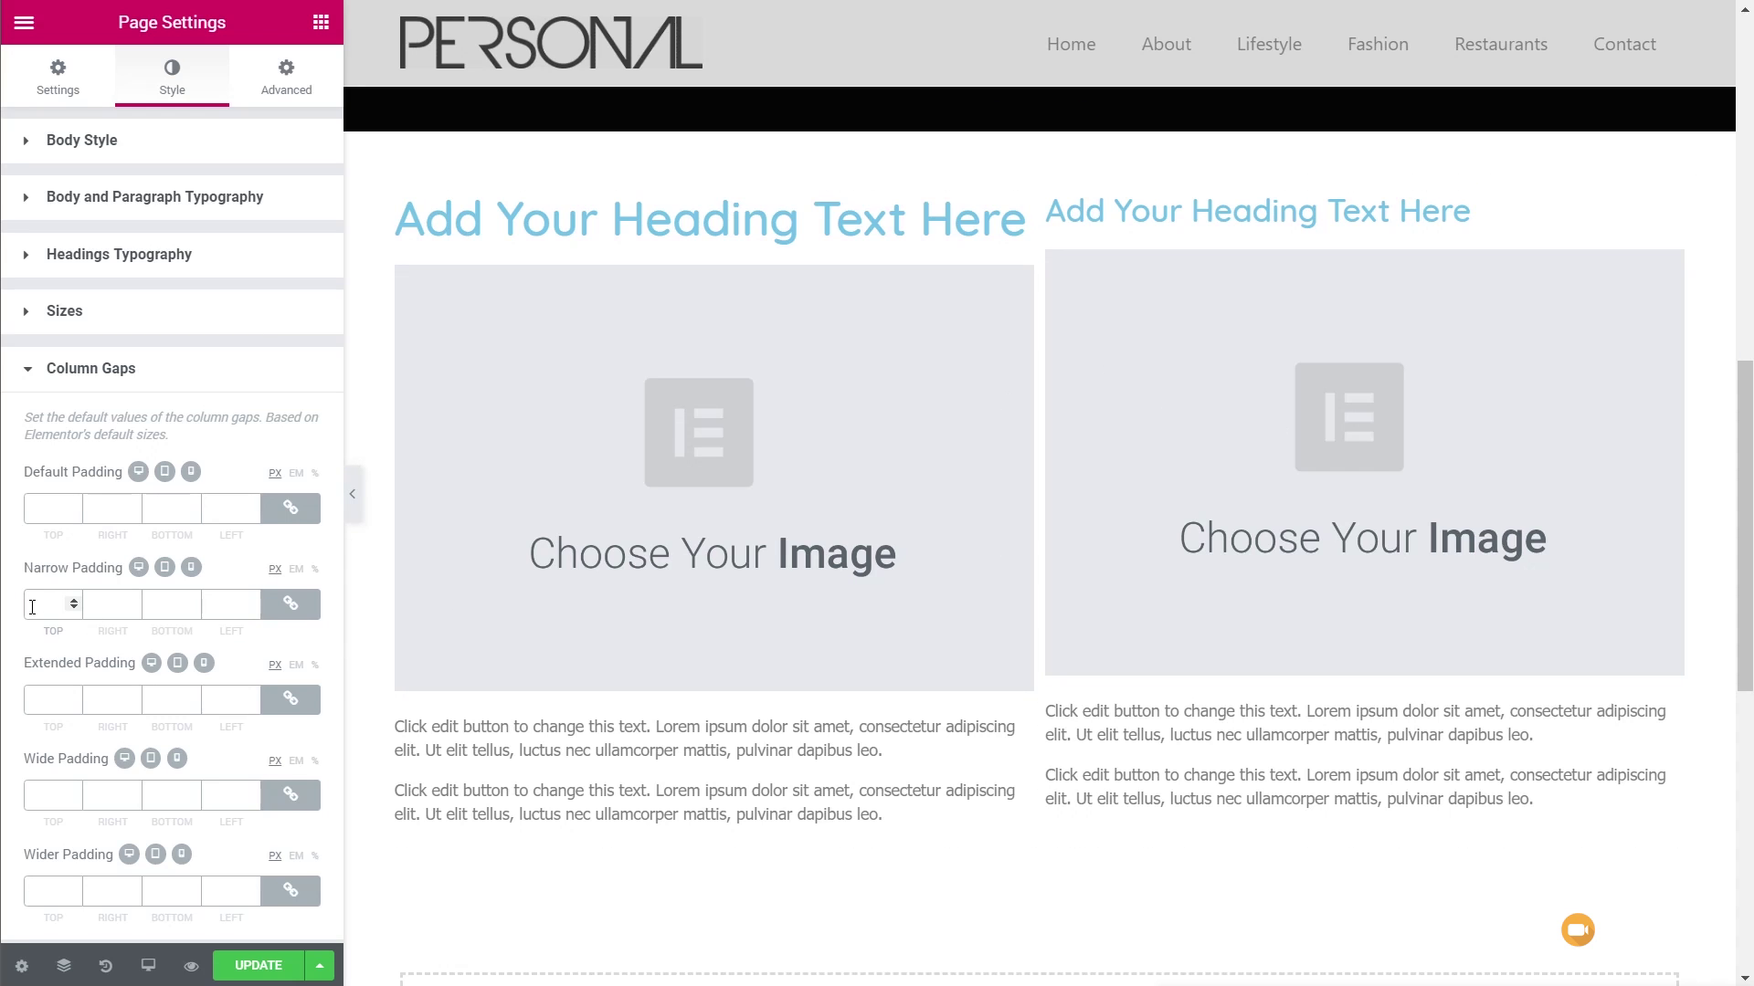
pyautogui.write('50')
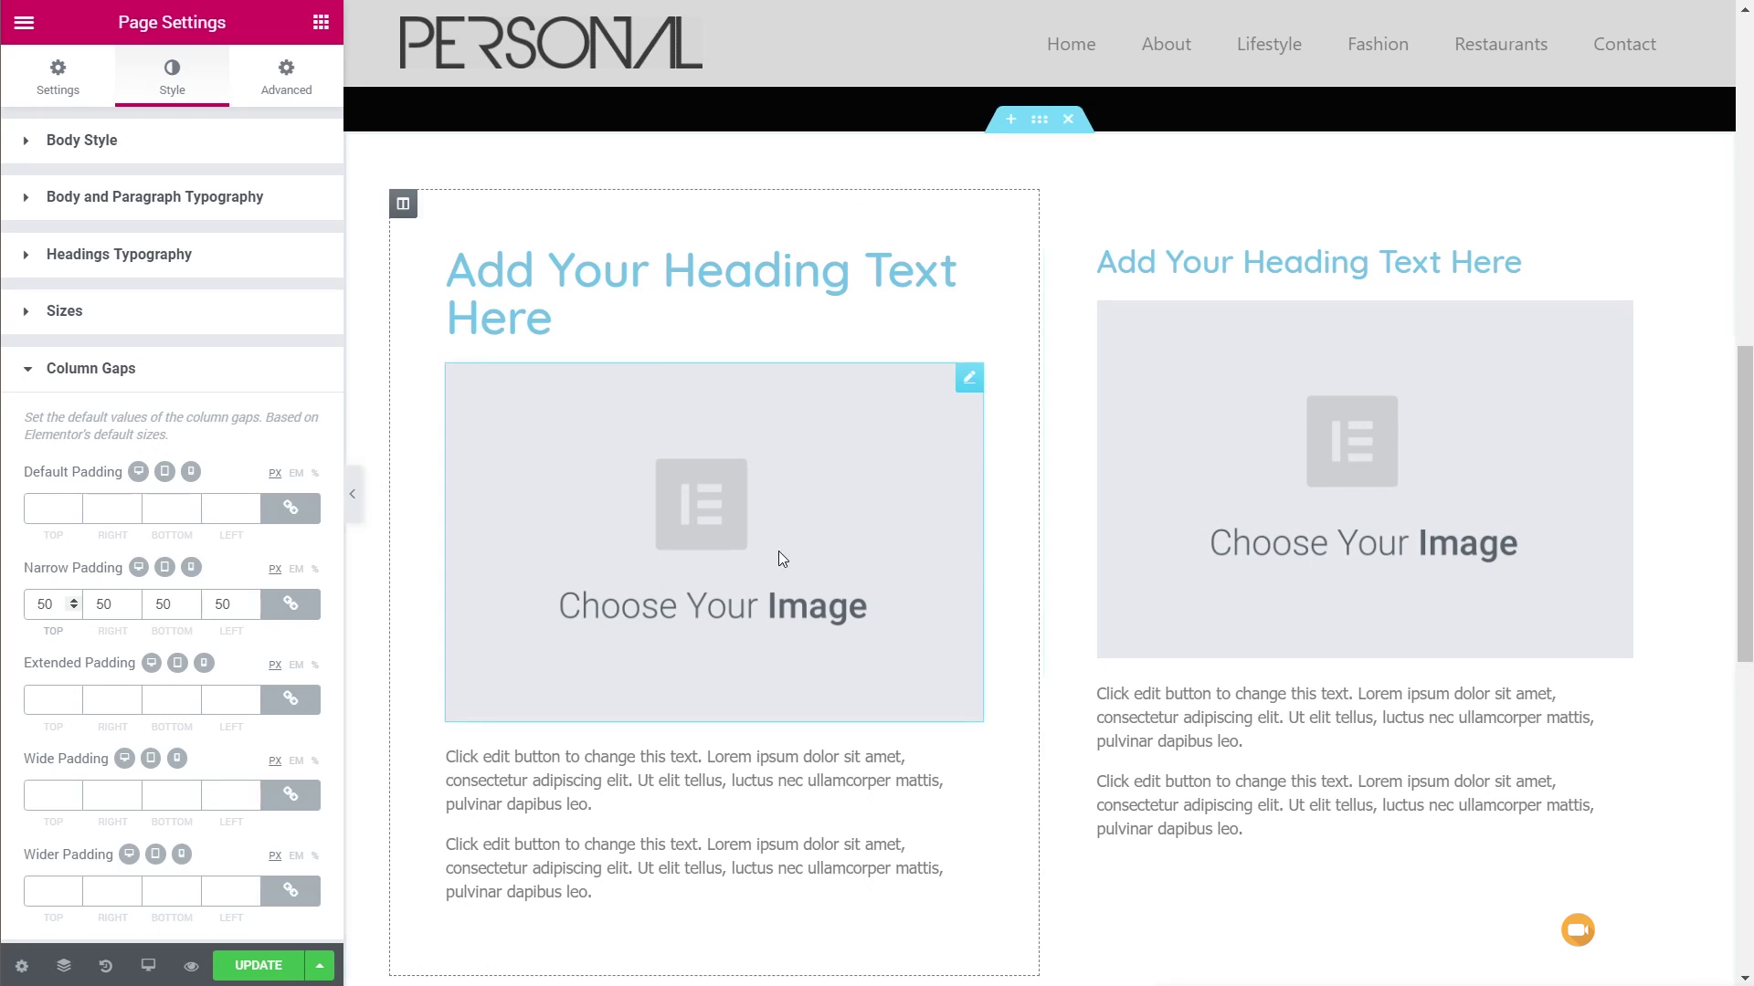
# Select Extended in the two-column section's Columns Gap dropdown
pyautogui.click(1041, 122)
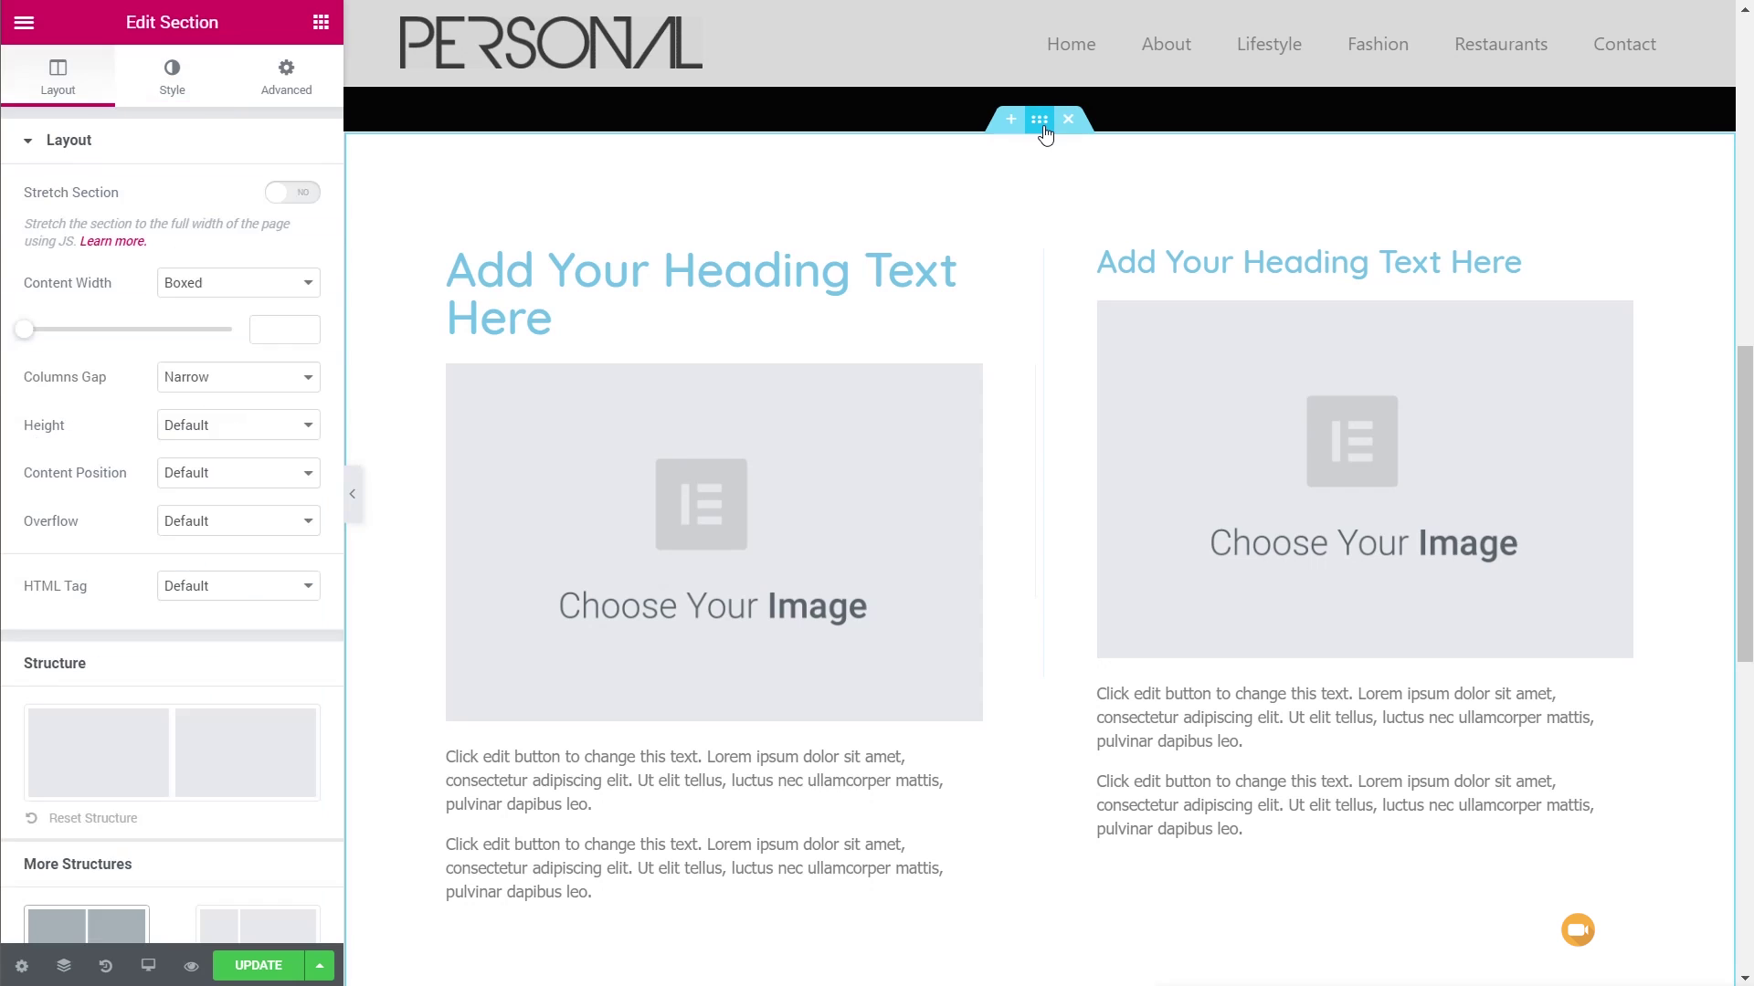
pyautogui.click(197, 377)
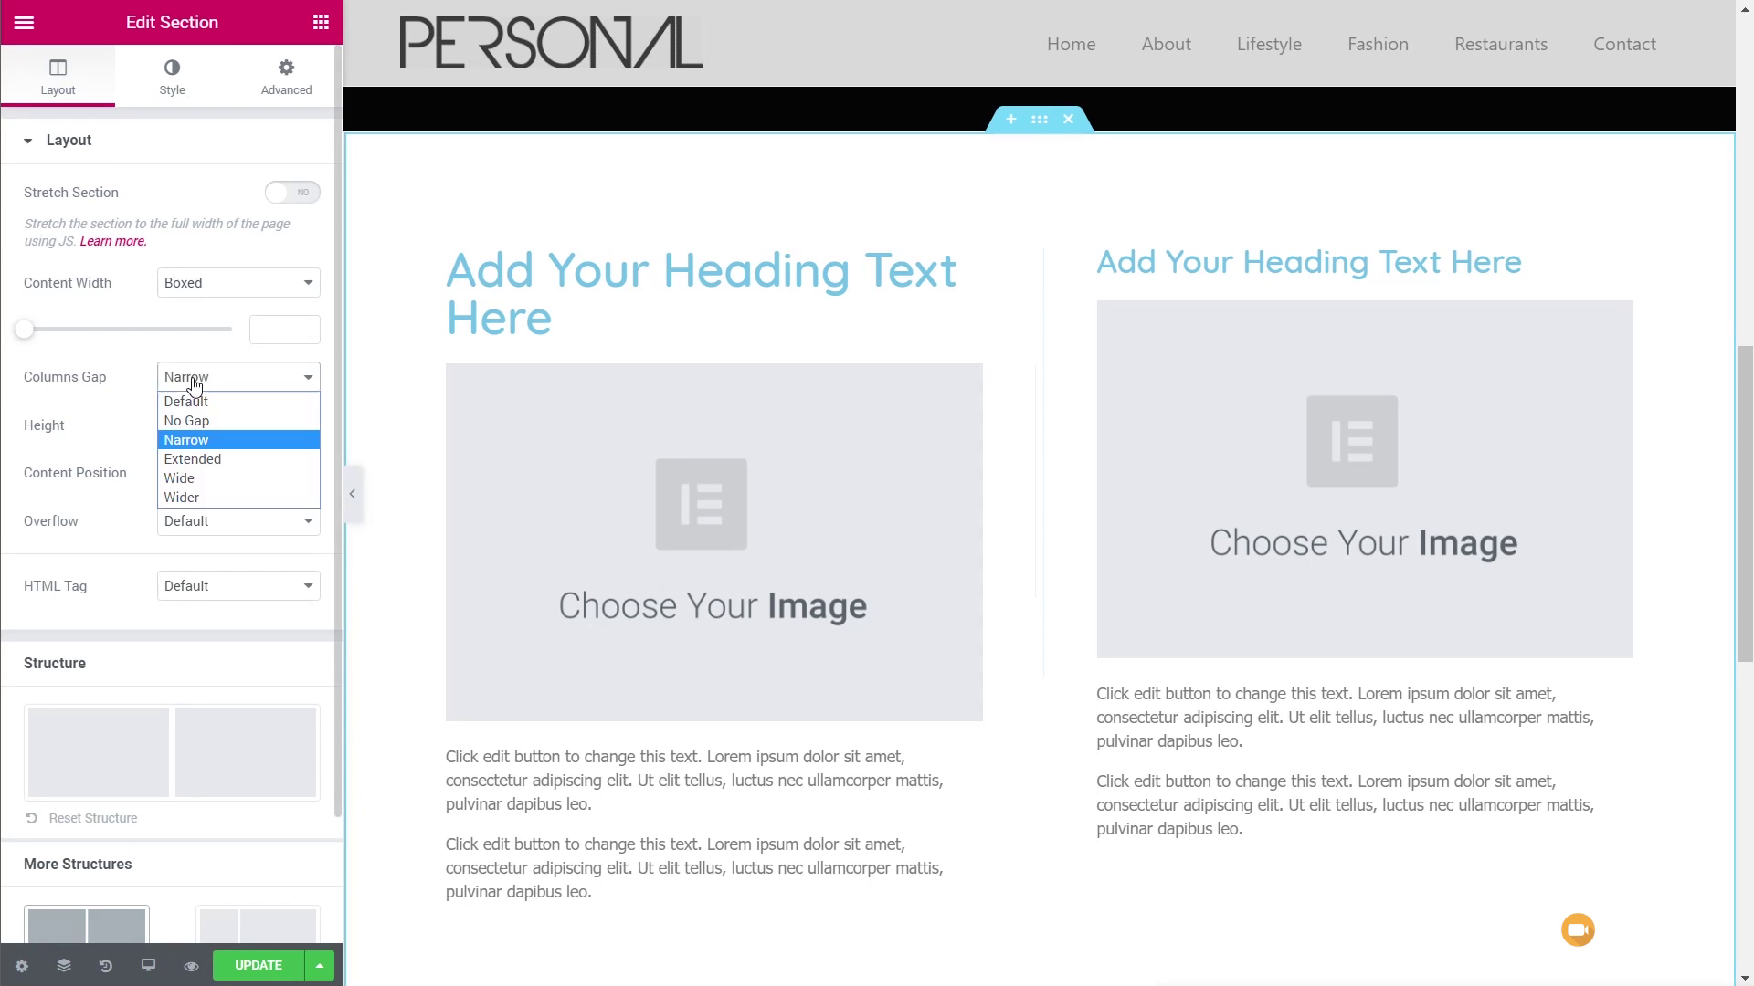
pyautogui.click(192, 458)
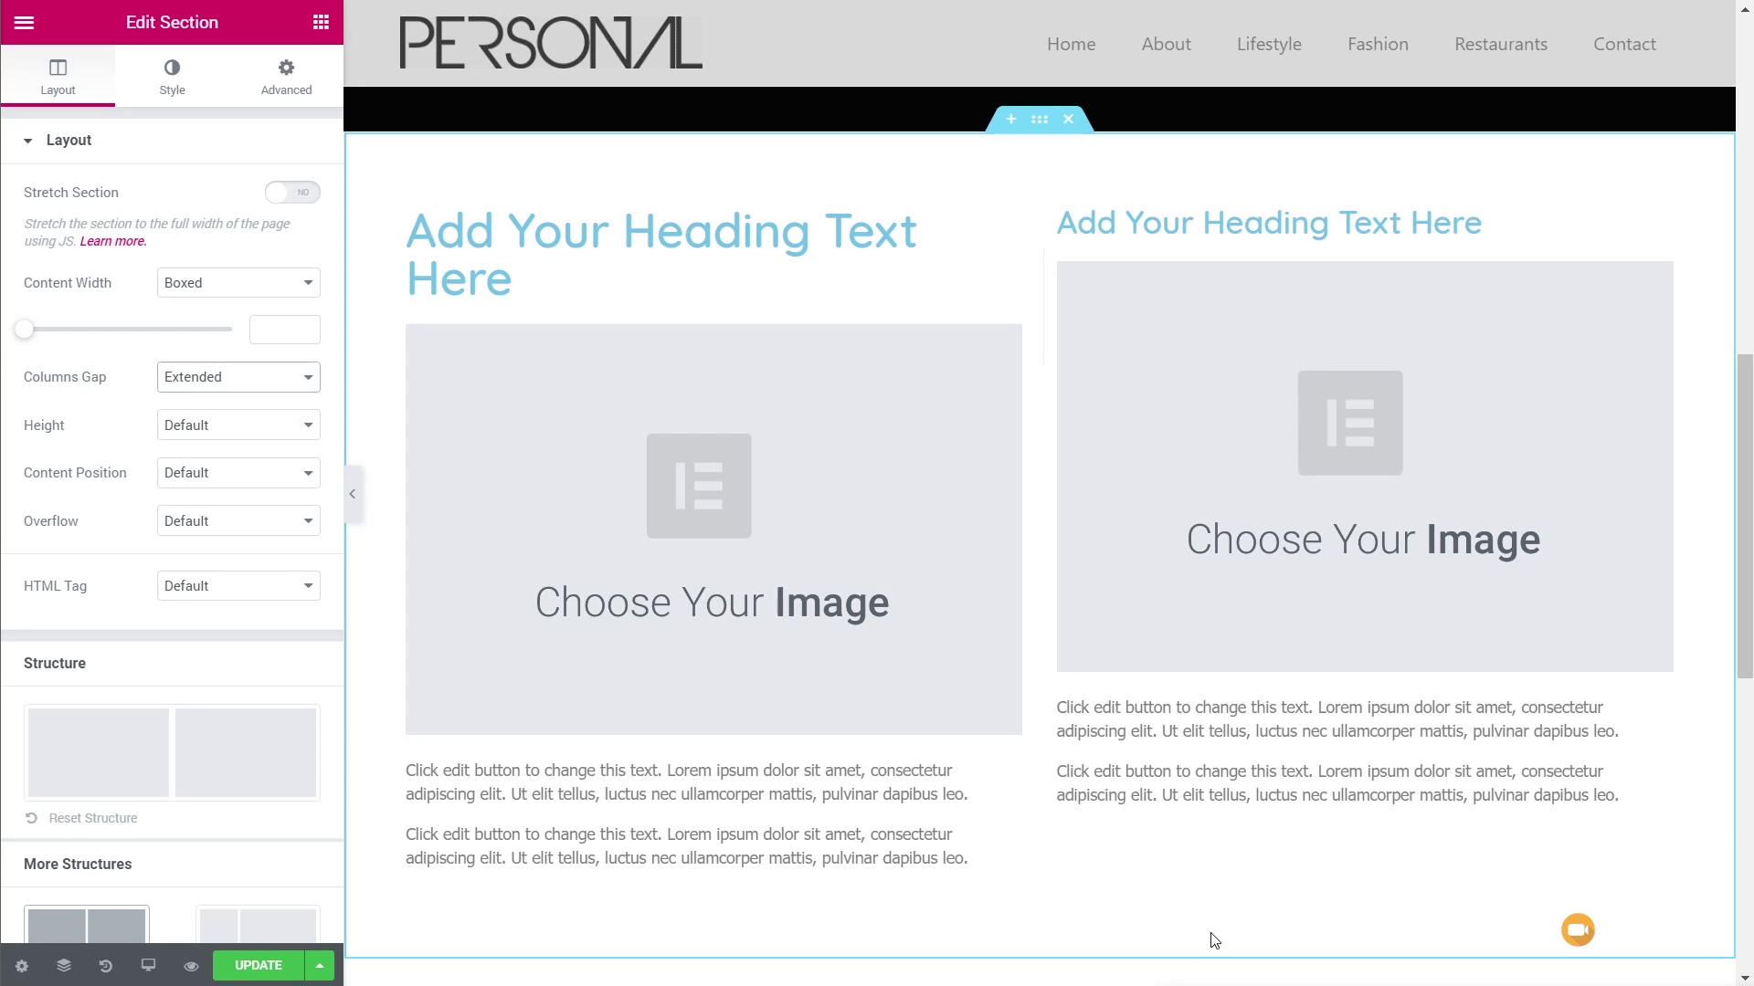
# Reopen the page style Column Gaps options, showing Narrow padding at 50 px
pyautogui.click(21, 966)
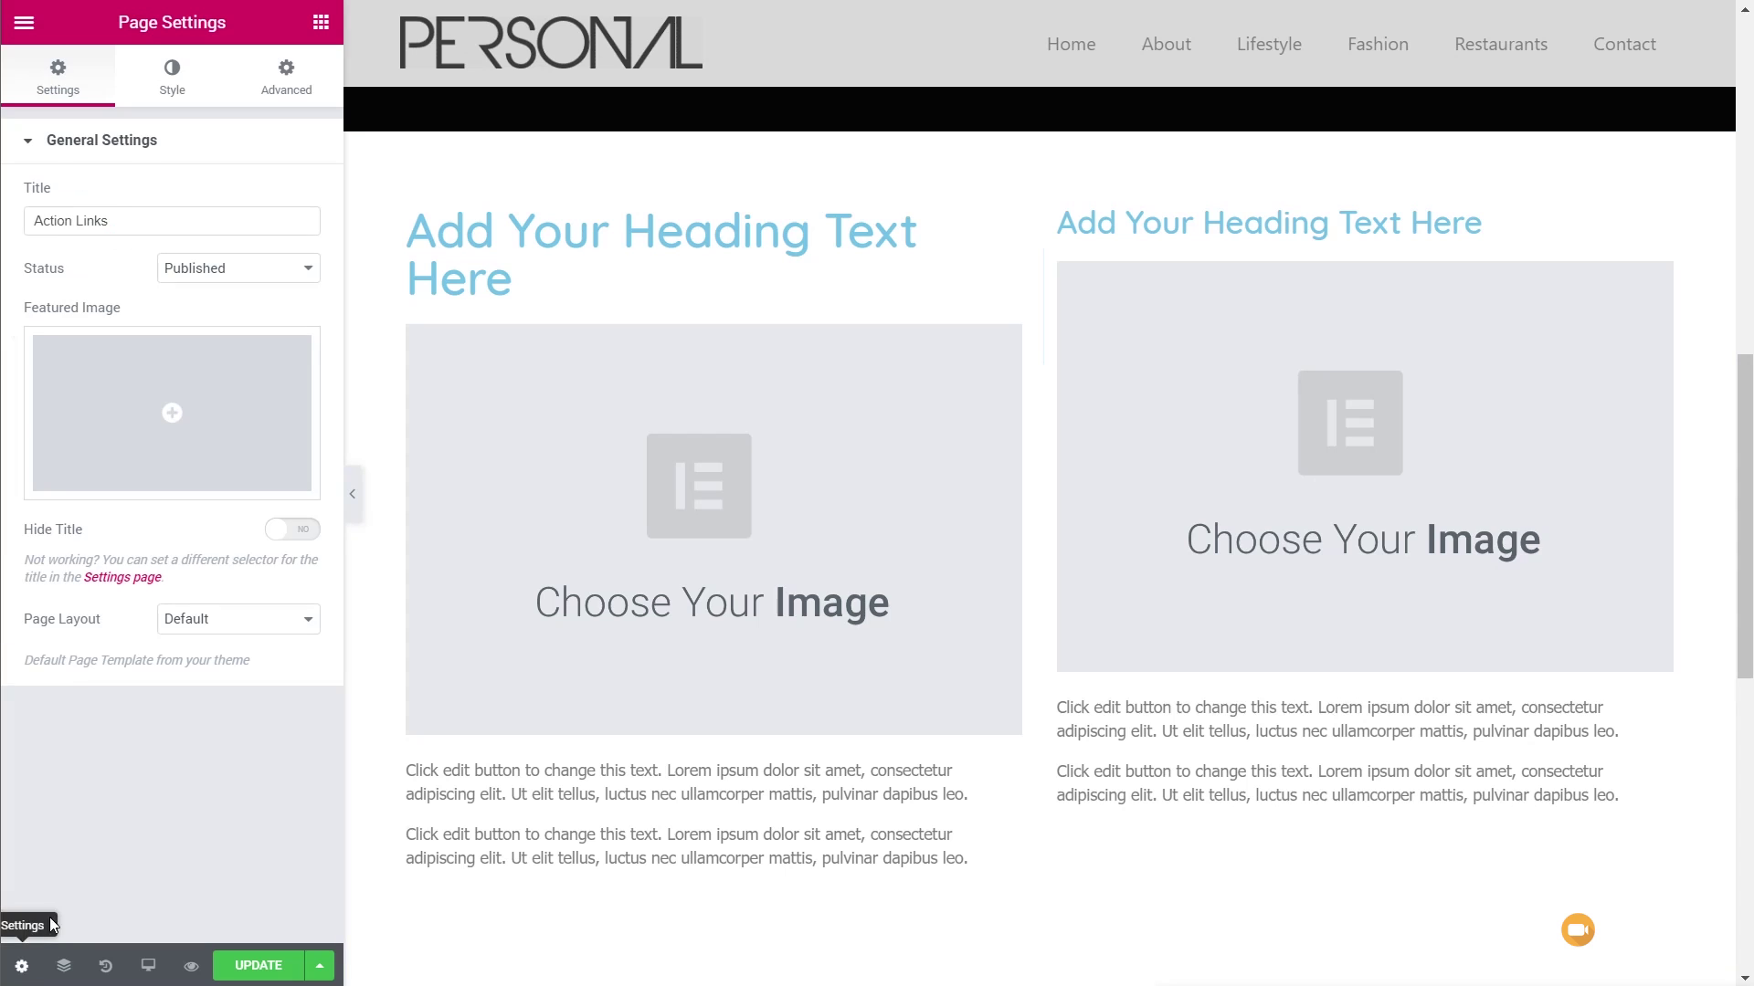
pyautogui.click(171, 81)
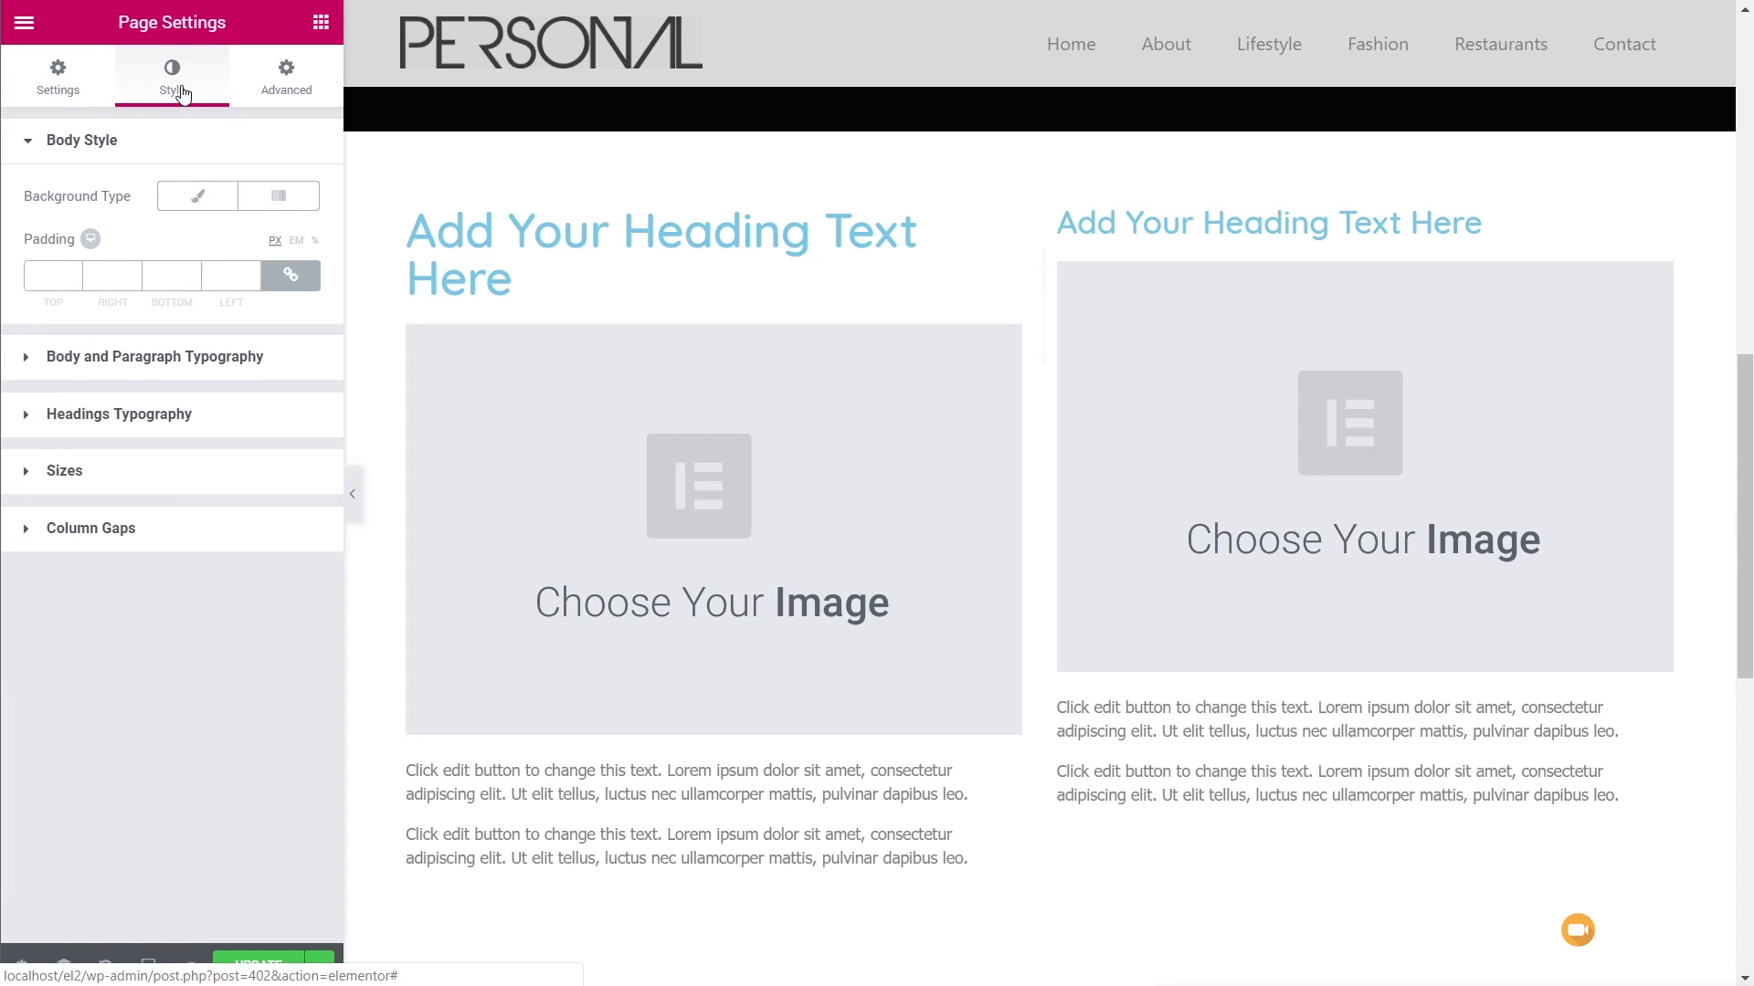
pyautogui.click(150, 521)
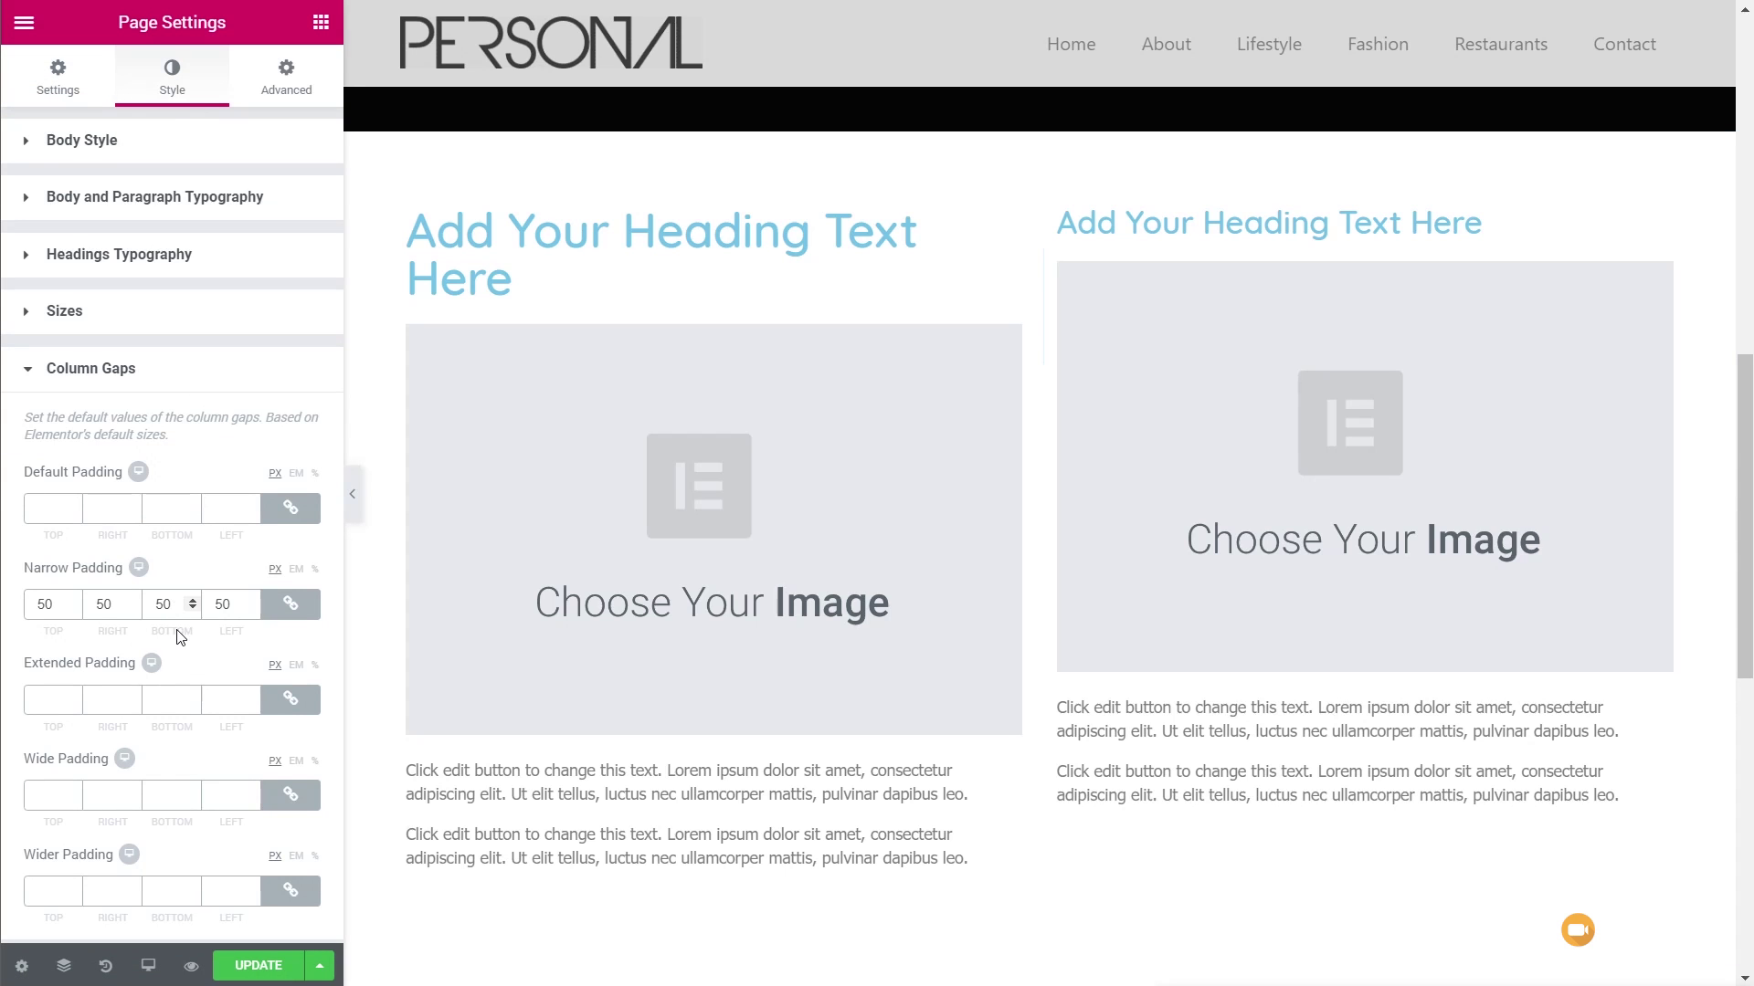